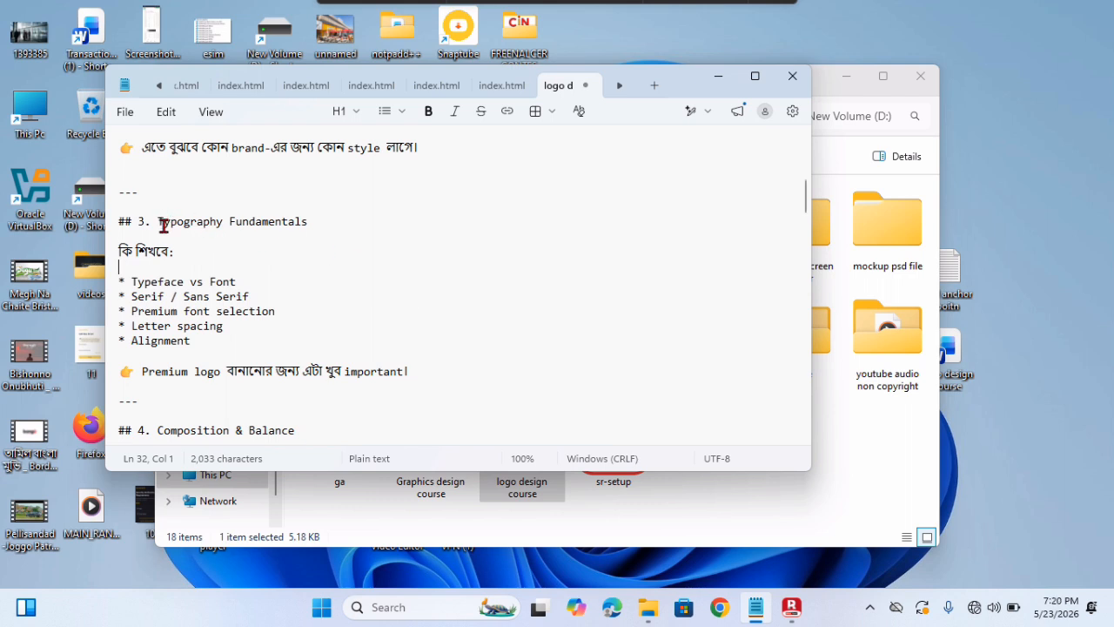
Review the Typography Fundamentals section of the course notes, starting with the Typeface vs Font topic
{"action": "left_click_drag", "start_coordinate": [162, 221], "coordinate": [237, 237]}
{"action": "left_click", "coordinate": [159, 281]}
{"action": "left_click_drag", "start_coordinate": [137, 283], "coordinate": [233, 283]}
{"action": "left_click", "coordinate": [233, 284]}
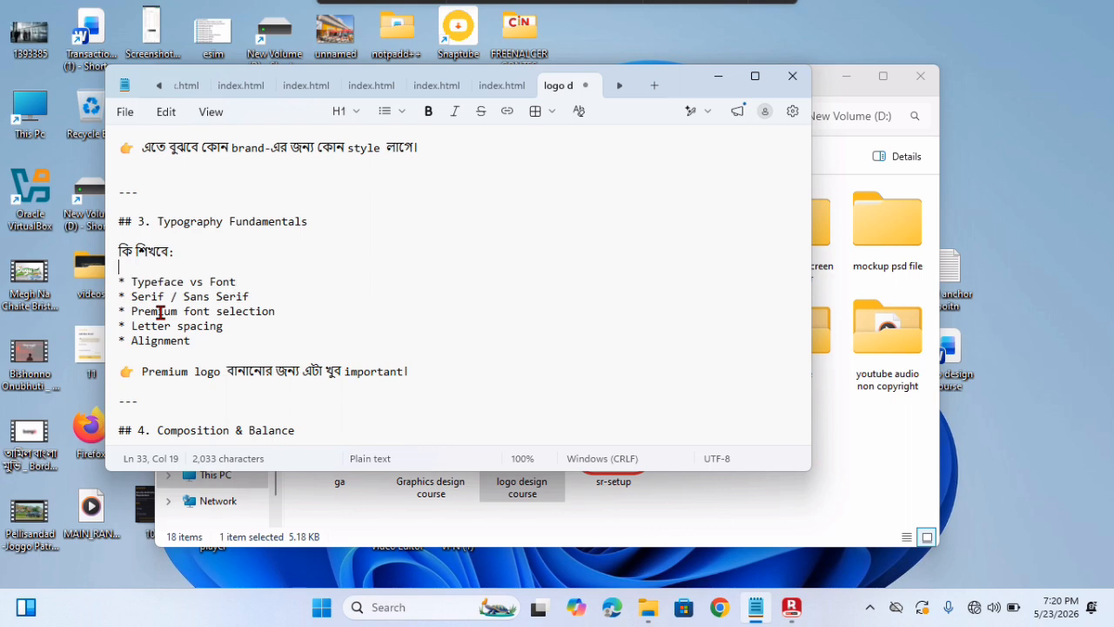
Find and launch Adobe Illustrator 2019
{"action": "left_click", "coordinate": [387, 609]}
{"action": "type", "text": "ado"}
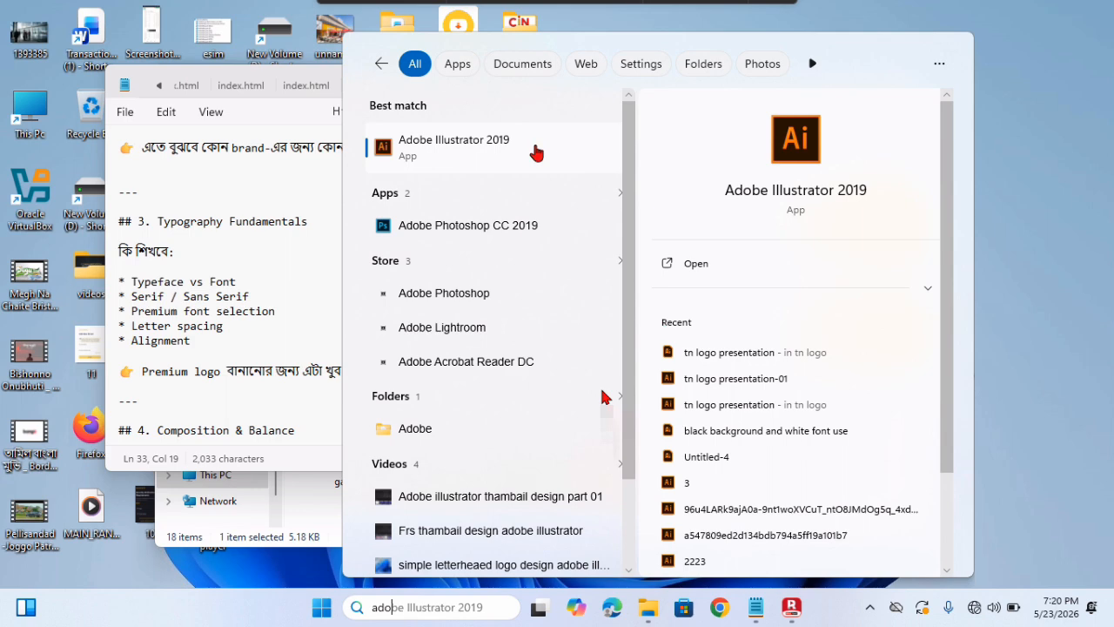
{"action": "left_click", "coordinate": [536, 154]}
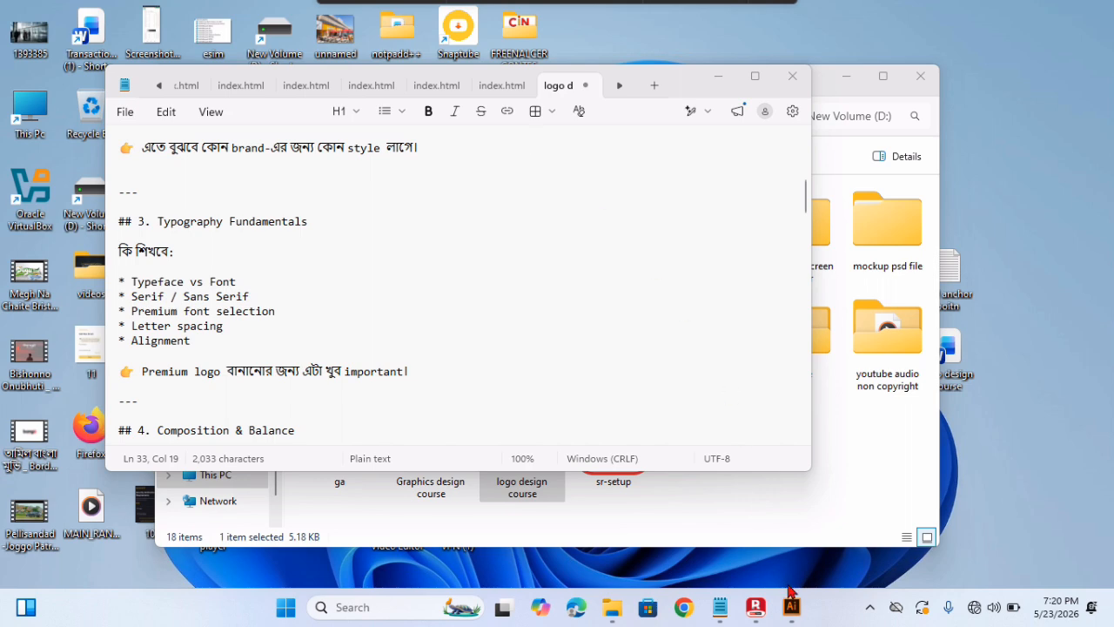
{"action": "left_click", "coordinate": [792, 614]}
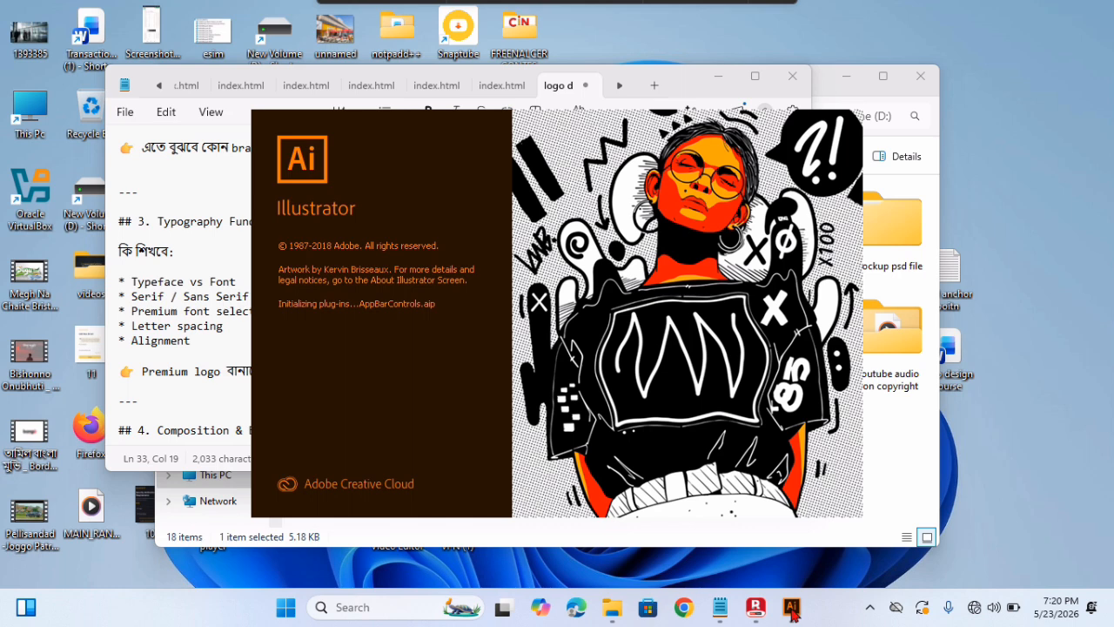
Go through the typography topics in the Notepad notes, from Typeface vs Font and Serif / Sans Serif to Letter spacing and Alignment
{"action": "left_click", "coordinate": [202, 280]}
{"action": "left_click_drag", "start_coordinate": [246, 281], "coordinate": [129, 283]}
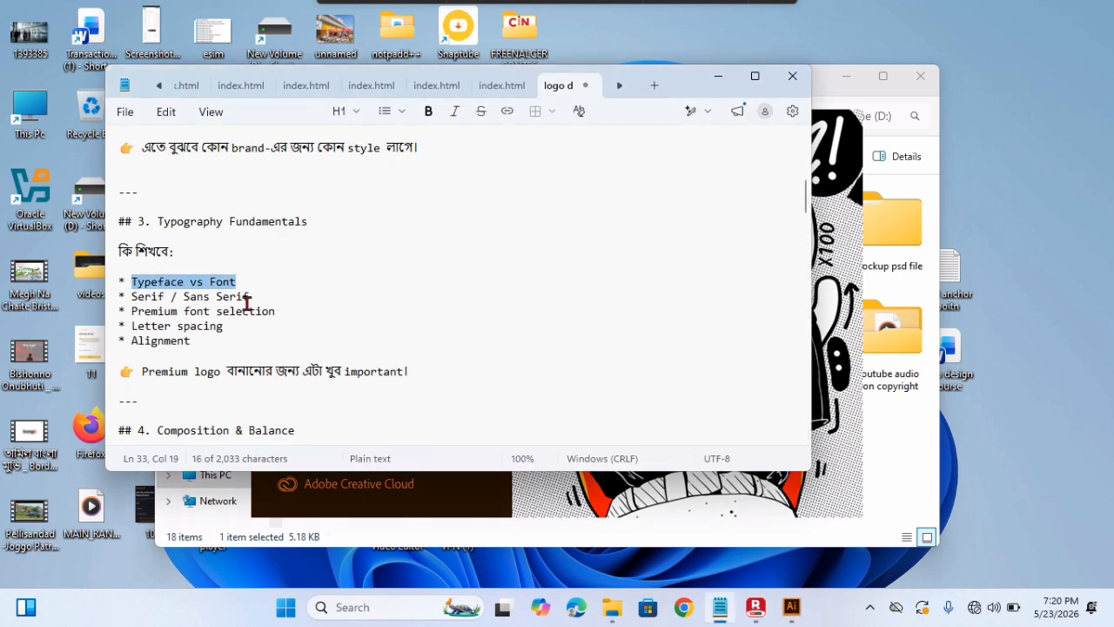
{"action": "left_click", "coordinate": [248, 296]}
{"action": "left_click", "coordinate": [145, 281]}
{"action": "left_click_drag", "start_coordinate": [145, 280], "coordinate": [236, 281]}
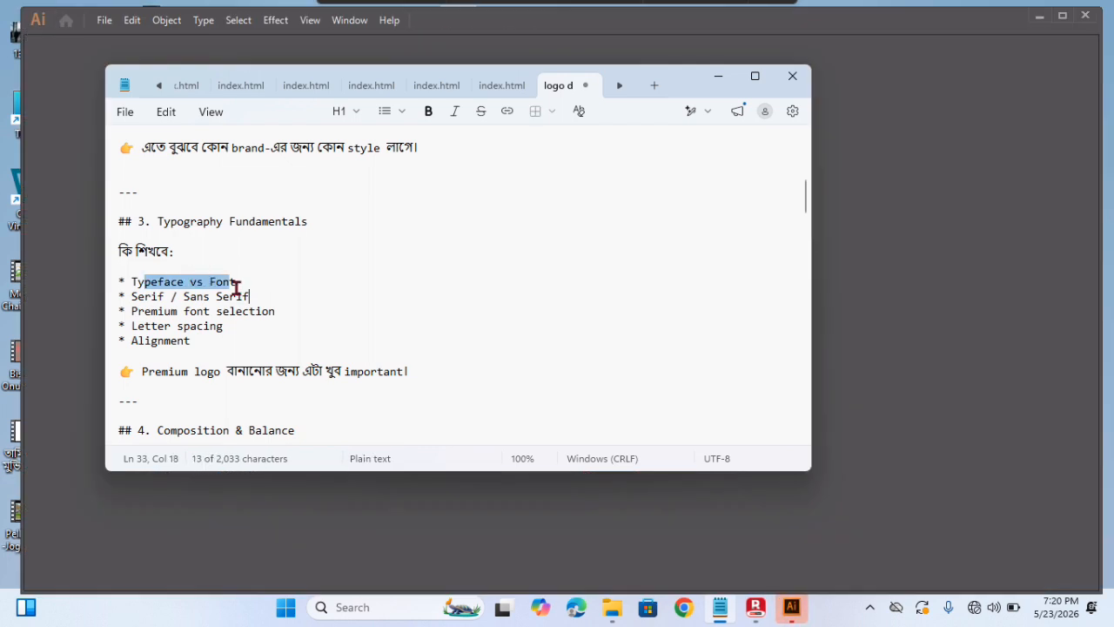
{"action": "left_click", "coordinate": [271, 290]}
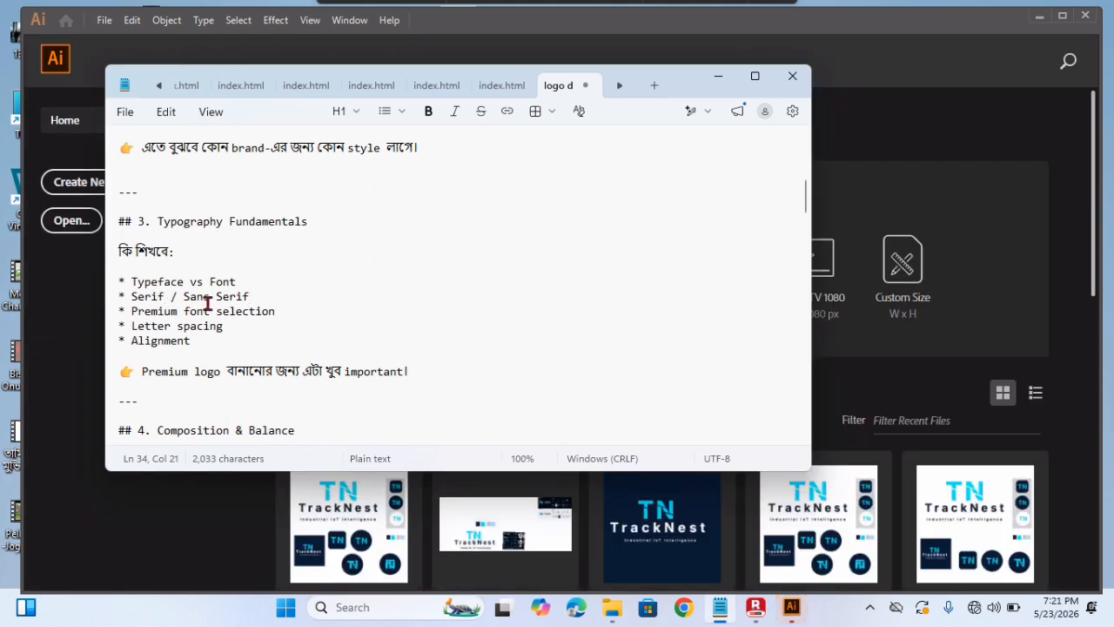
{"action": "left_click_drag", "start_coordinate": [264, 298], "coordinate": [154, 296]}
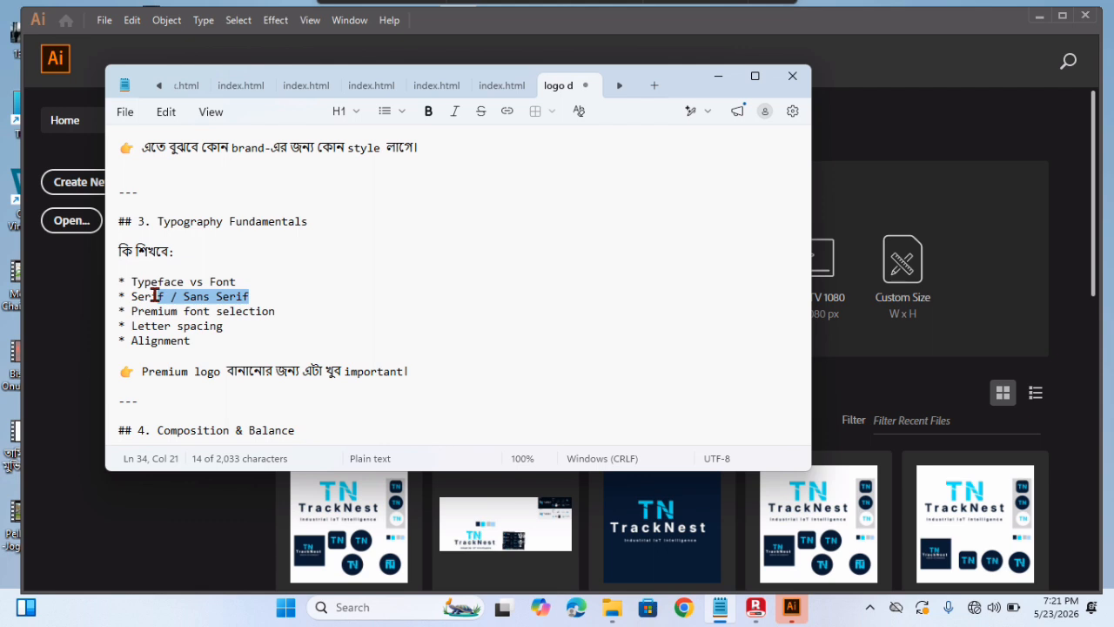
{"action": "left_click_drag", "start_coordinate": [225, 328], "coordinate": [131, 326]}
{"action": "left_click", "coordinate": [225, 346]}
{"action": "left_click_drag", "start_coordinate": [225, 345], "coordinate": [135, 326]}
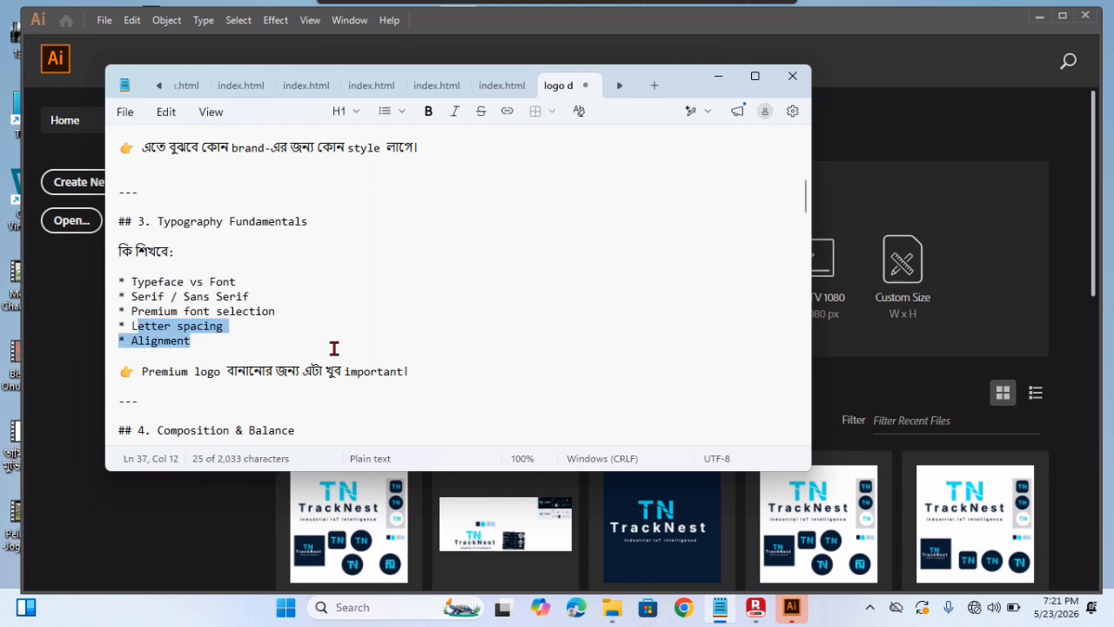
{"action": "left_click", "coordinate": [250, 346]}
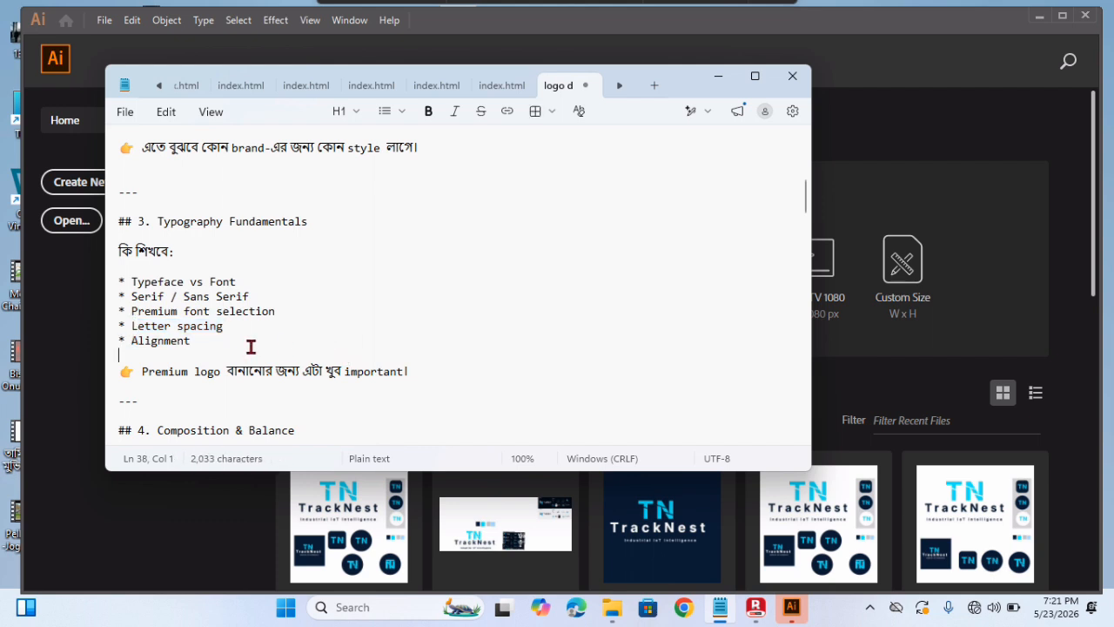
Look over the Composition & Balance topics in the notes and return to the Serif / Sans Serif entry
{"action": "scroll", "coordinate": [806, 201], "scroll_direction": "down", "scroll_amount": 5}
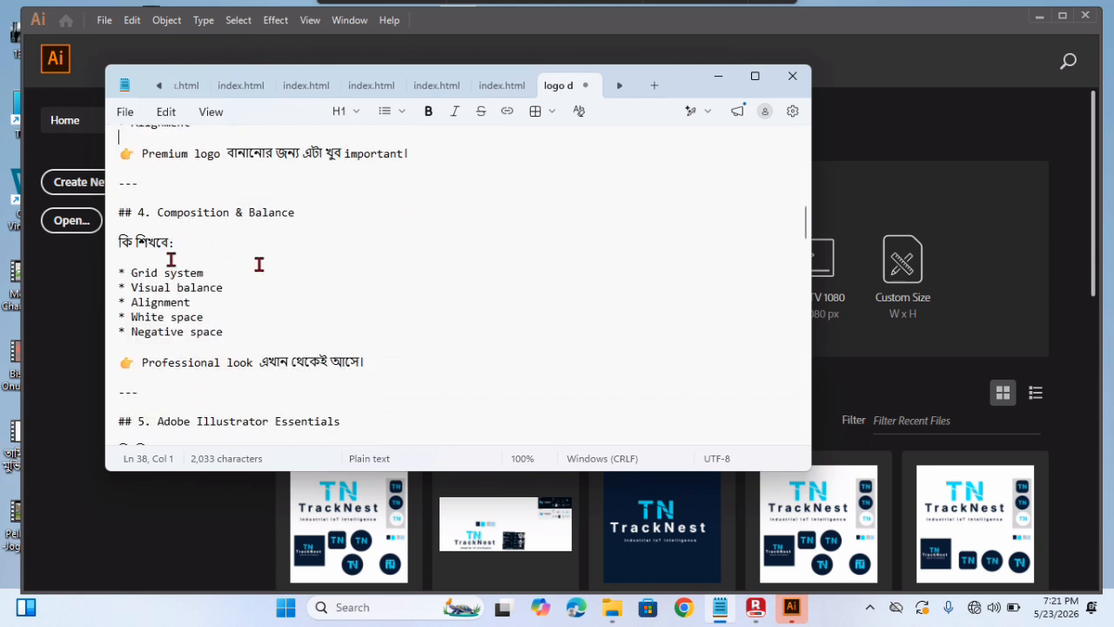
{"action": "left_click_drag", "start_coordinate": [144, 273], "coordinate": [184, 295]}
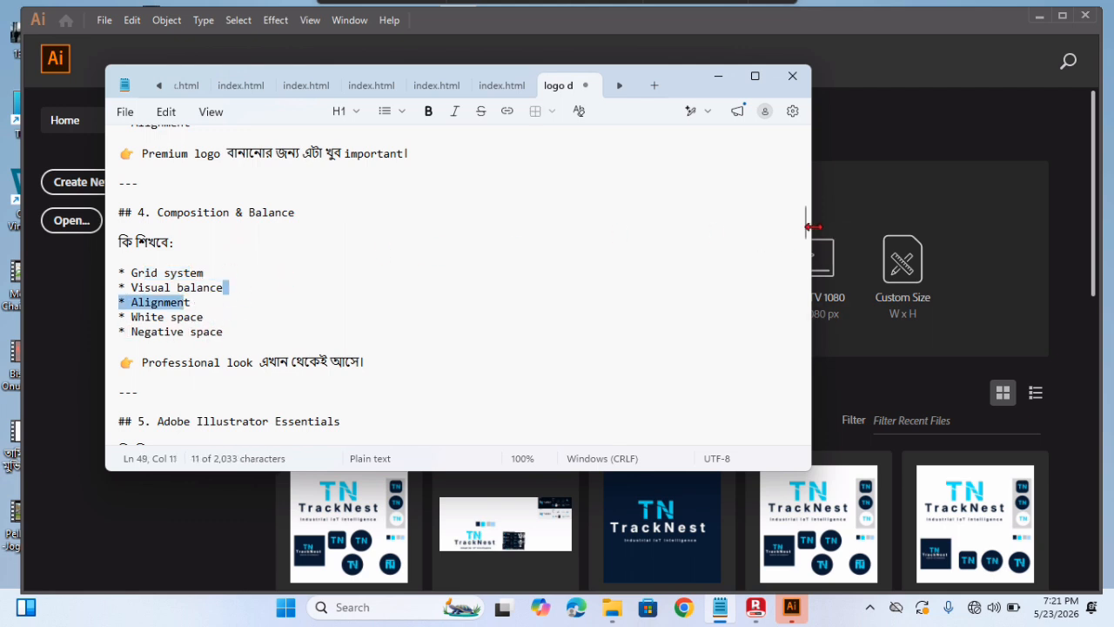
{"action": "scroll", "coordinate": [808, 228], "scroll_direction": "up", "scroll_amount": 2}
{"action": "left_click_drag", "start_coordinate": [808, 228], "coordinate": [807, 220]}
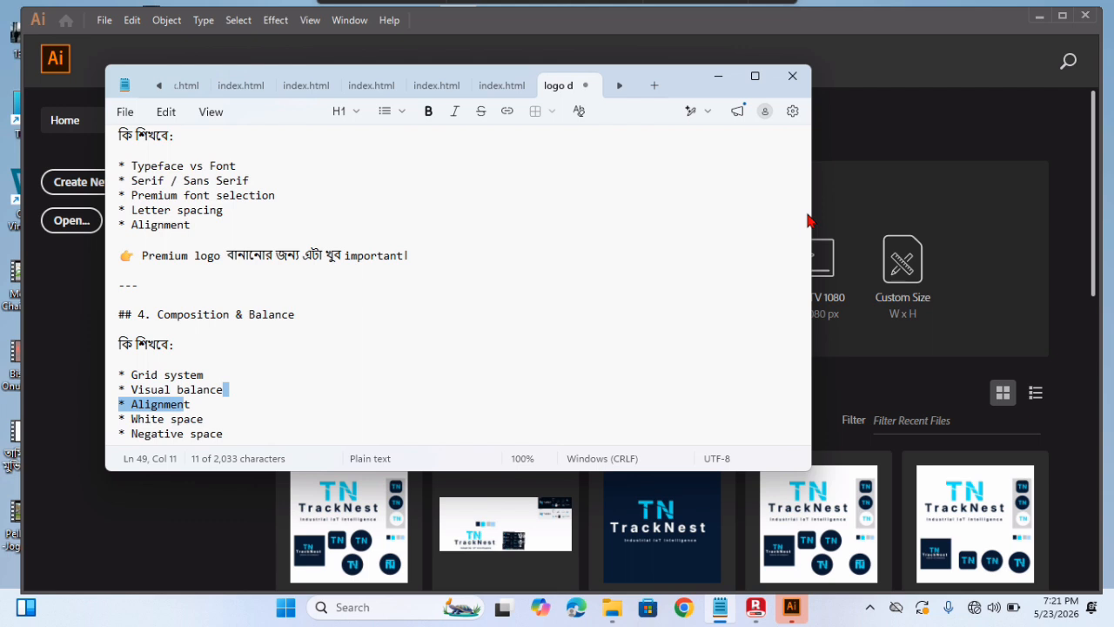
{"action": "left_click", "coordinate": [251, 180]}
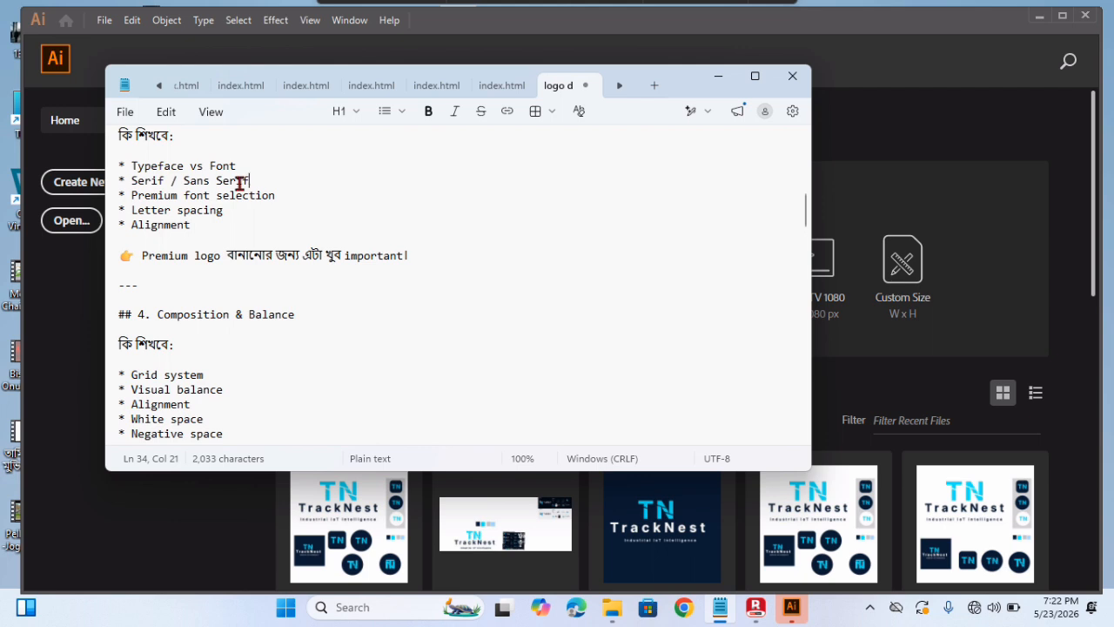
Switch to Illustrator and create a new portrait document of 8.268 x 11.693 in with one artboard
{"action": "left_click", "coordinate": [63, 194]}
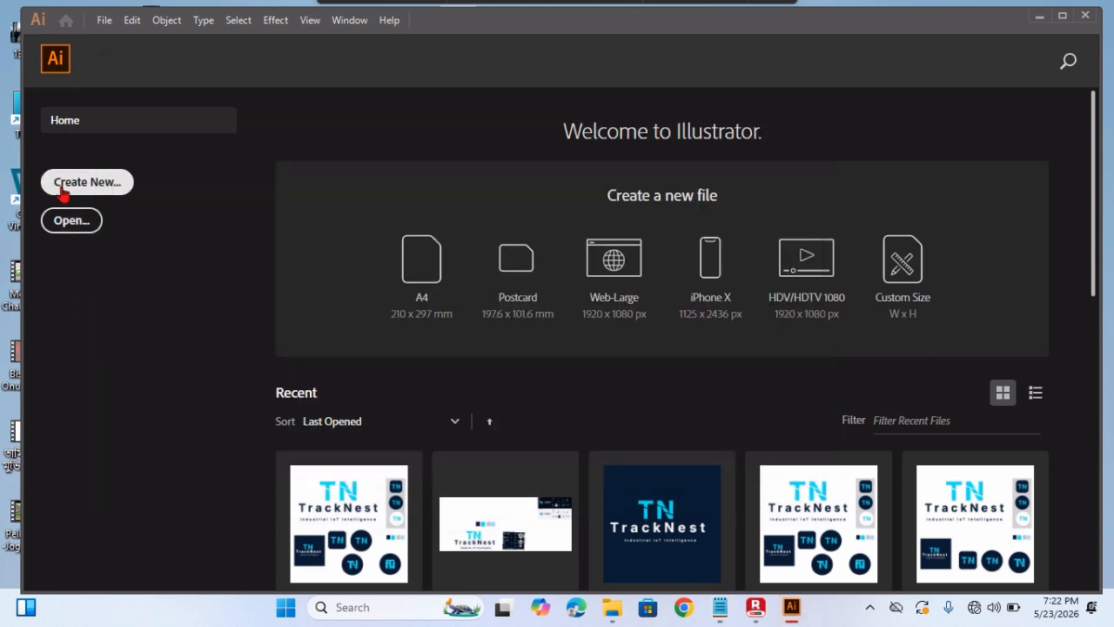
{"action": "left_click", "coordinate": [62, 194]}
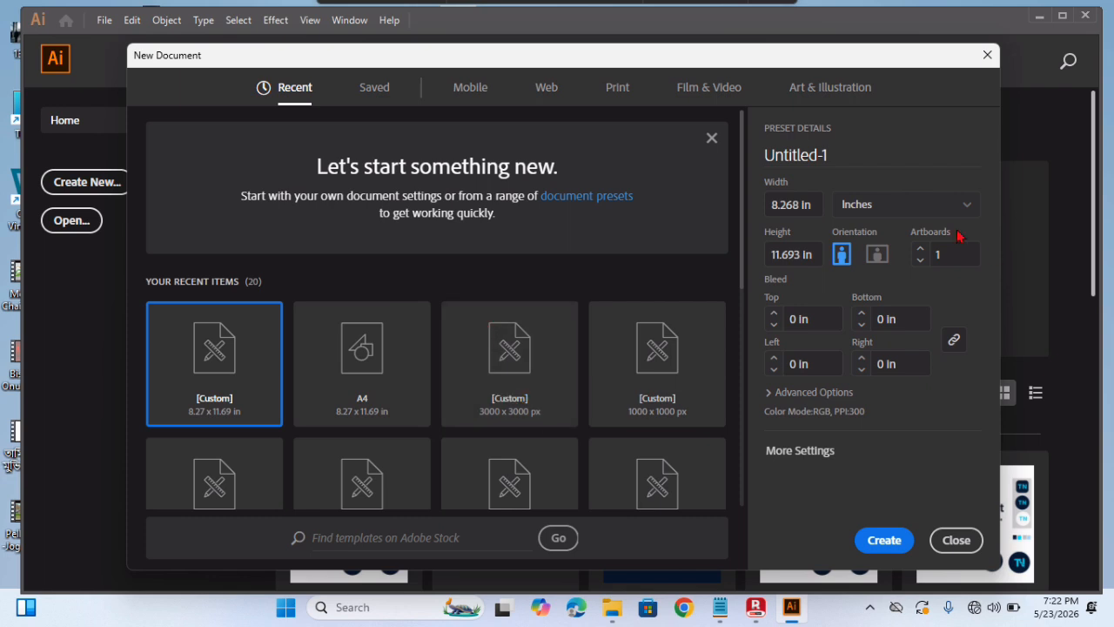
{"action": "left_click", "coordinate": [884, 541]}
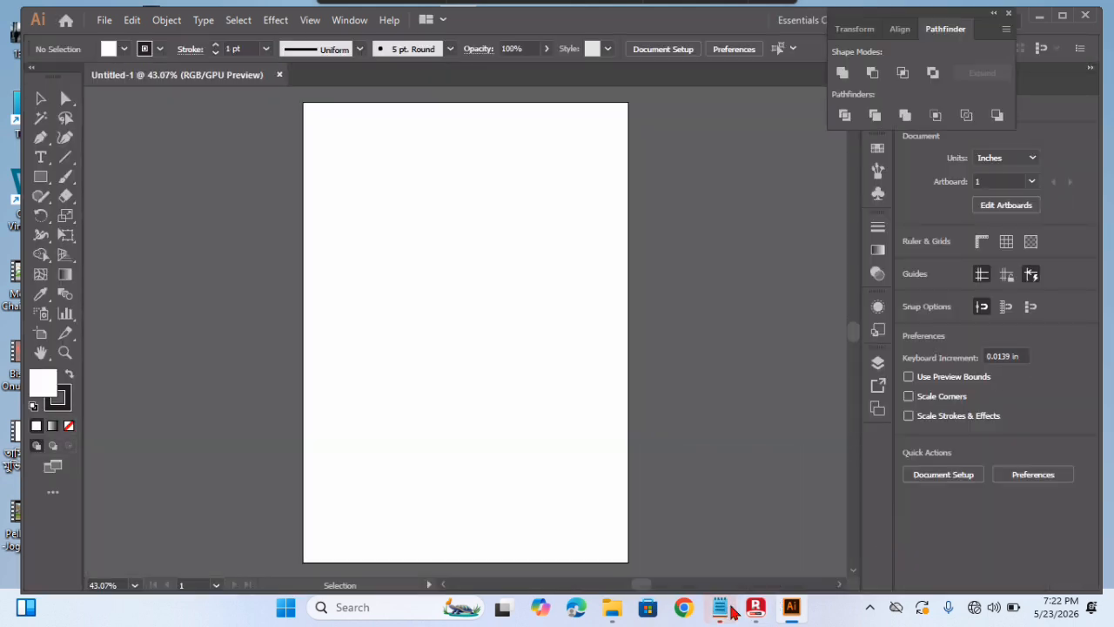
Check the Typeface vs Font entry in the Notepad notes and return to the Illustrator document
{"action": "left_click", "coordinate": [730, 609]}
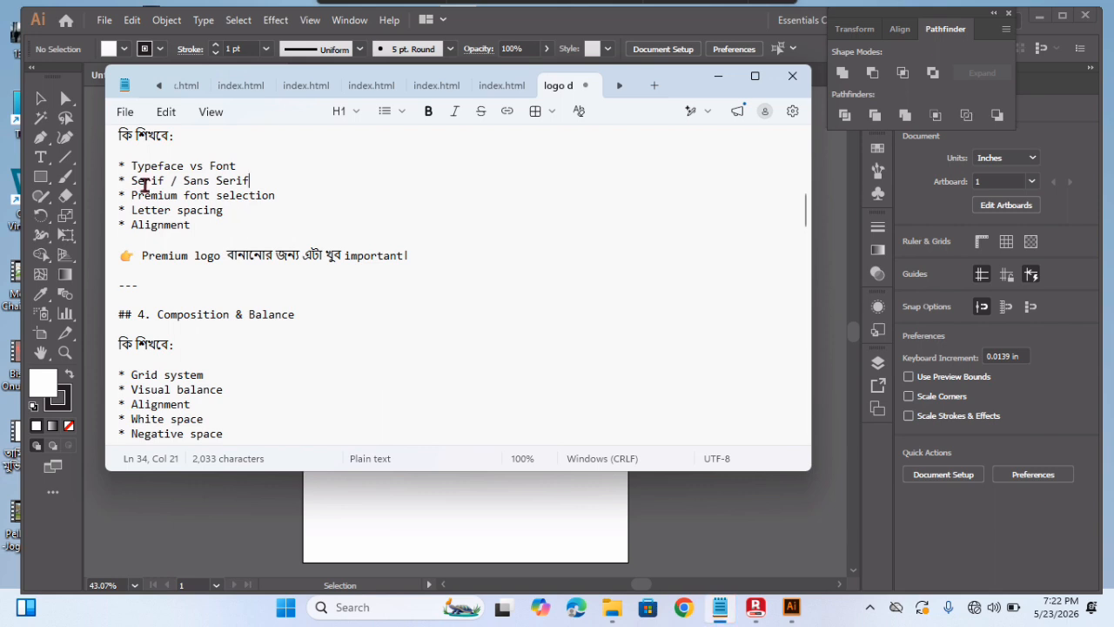
{"action": "left_click", "coordinate": [135, 166]}
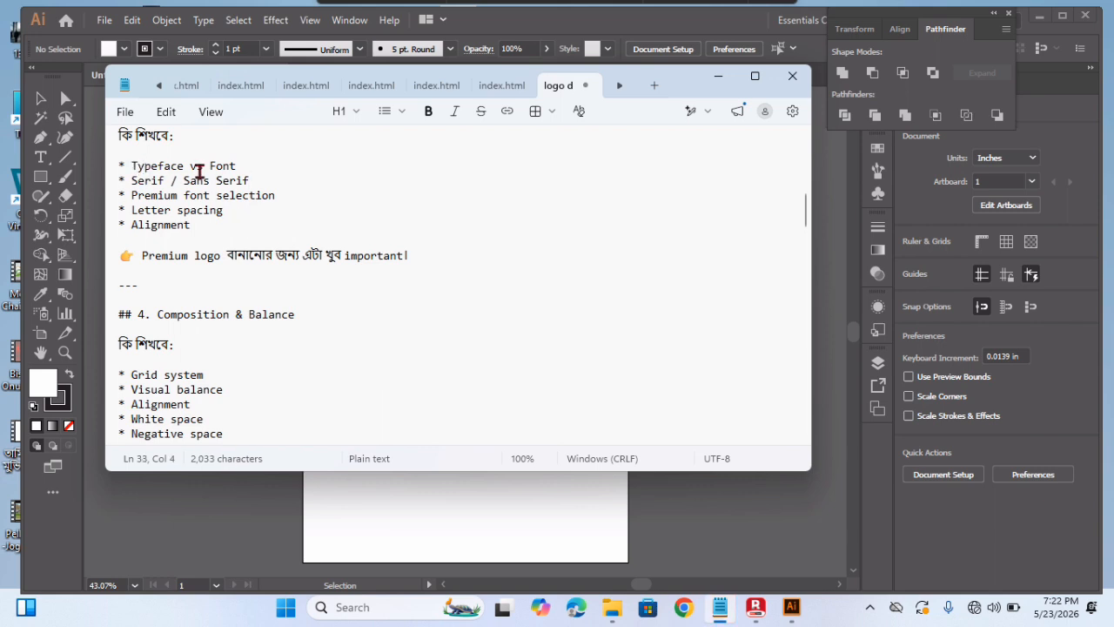
{"action": "left_click", "coordinate": [421, 548]}
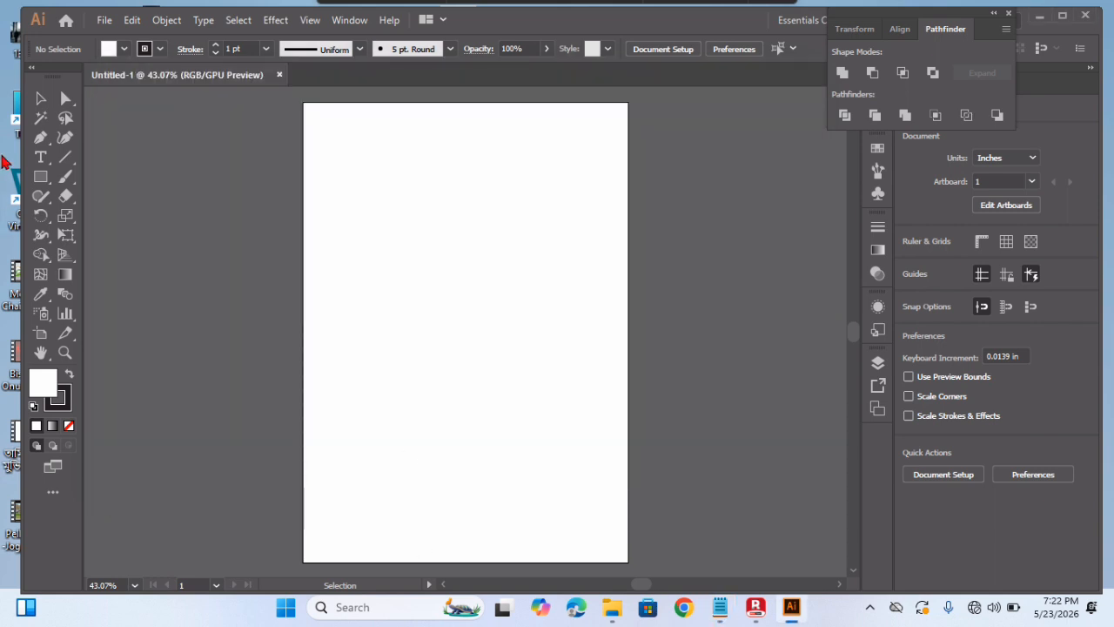
Add the point text "TY" in the upper part of the artboard
{"action": "left_click", "coordinate": [42, 158]}
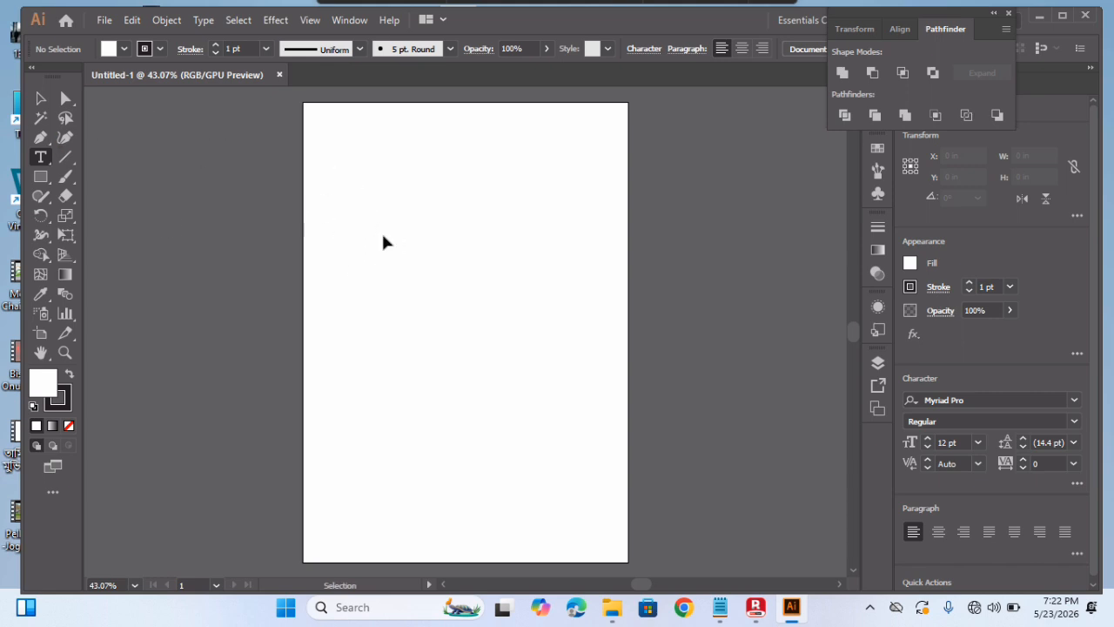
{"action": "key", "text": "ctrl+equal"}
{"action": "key", "text": "ctrl+equal"}
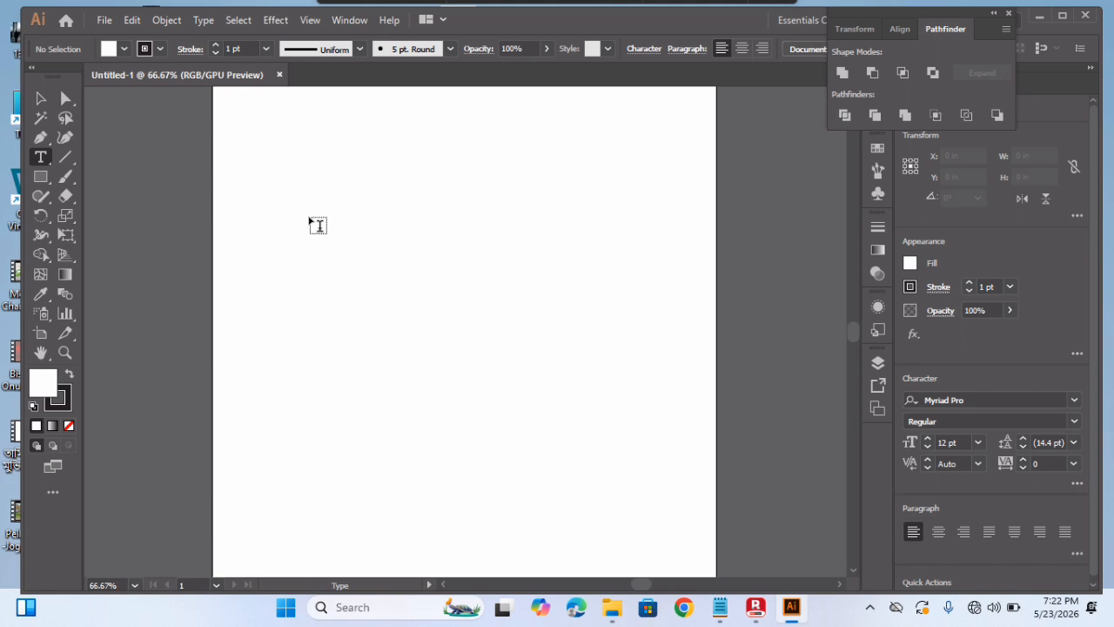
{"action": "left_click", "coordinate": [309, 216]}
{"action": "key", "text": "BackSpace"}
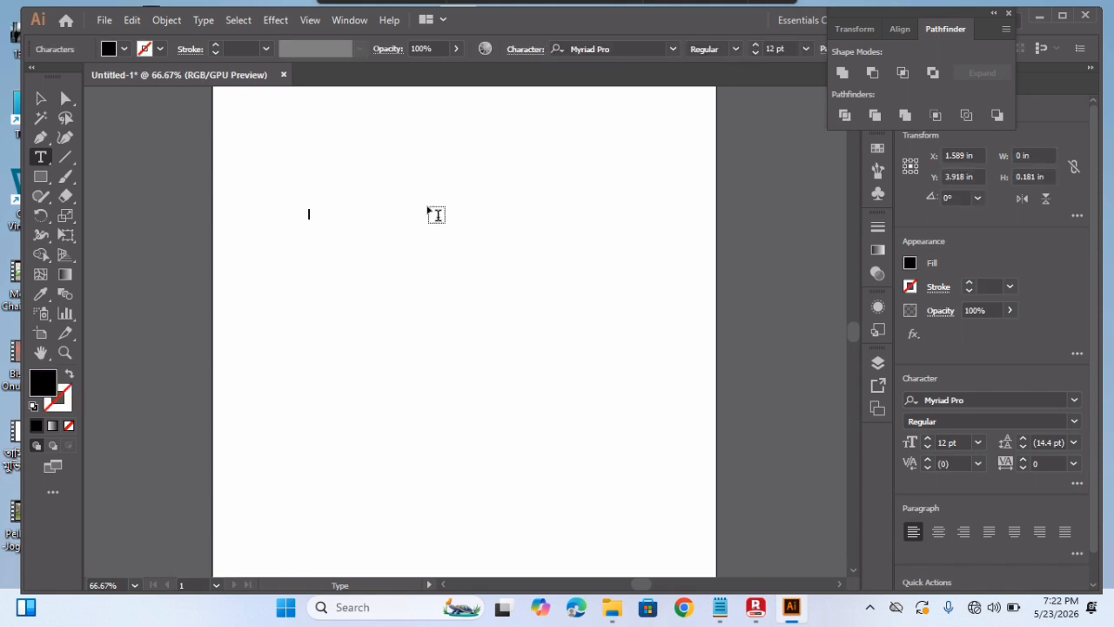
{"action": "type", "text": "1"}
{"action": "type", "text": "Y"}
Enlarge the TY text to about 158 pt and move it to the upper middle of the artboard
{"action": "left_click", "coordinate": [40, 100]}
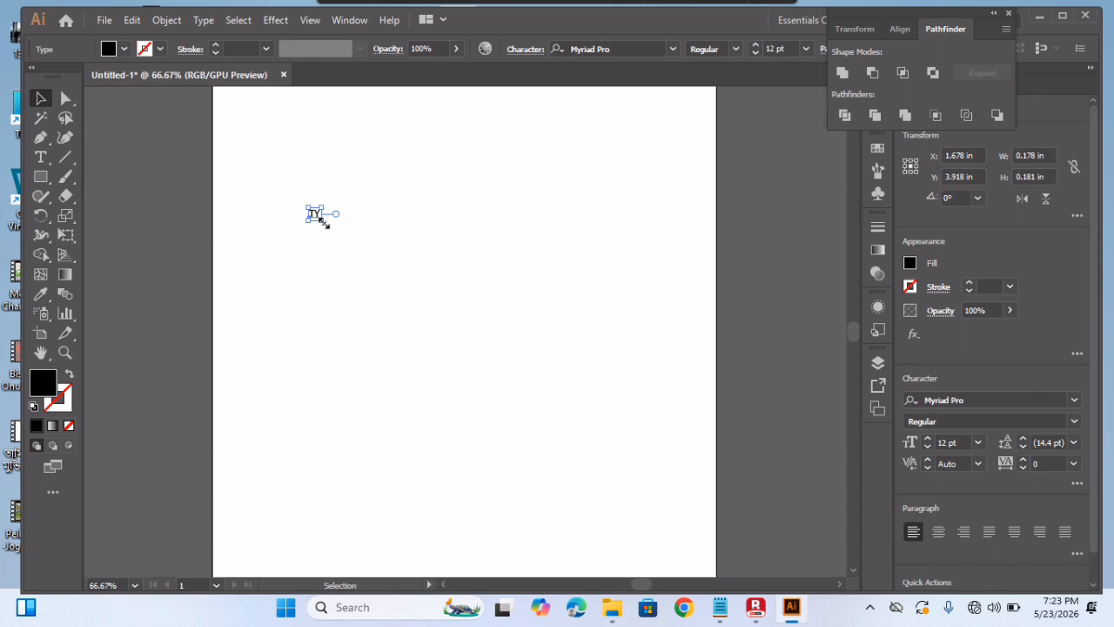
{"action": "left_click_drag", "start_coordinate": [320, 220], "coordinate": [474, 289]}
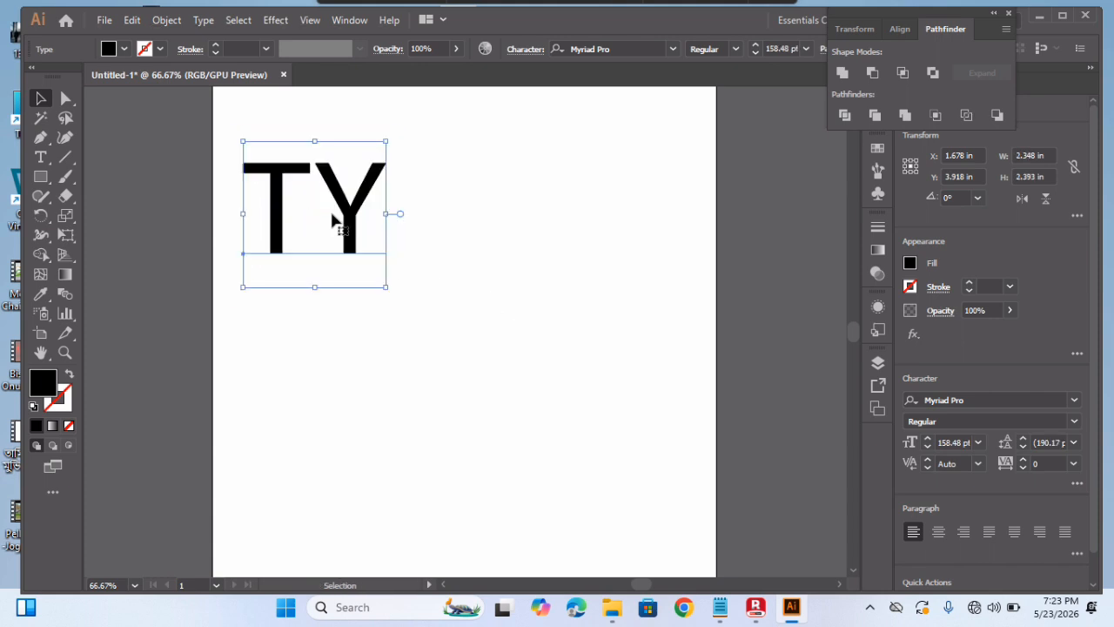
{"action": "left_click_drag", "start_coordinate": [348, 226], "coordinate": [482, 222]}
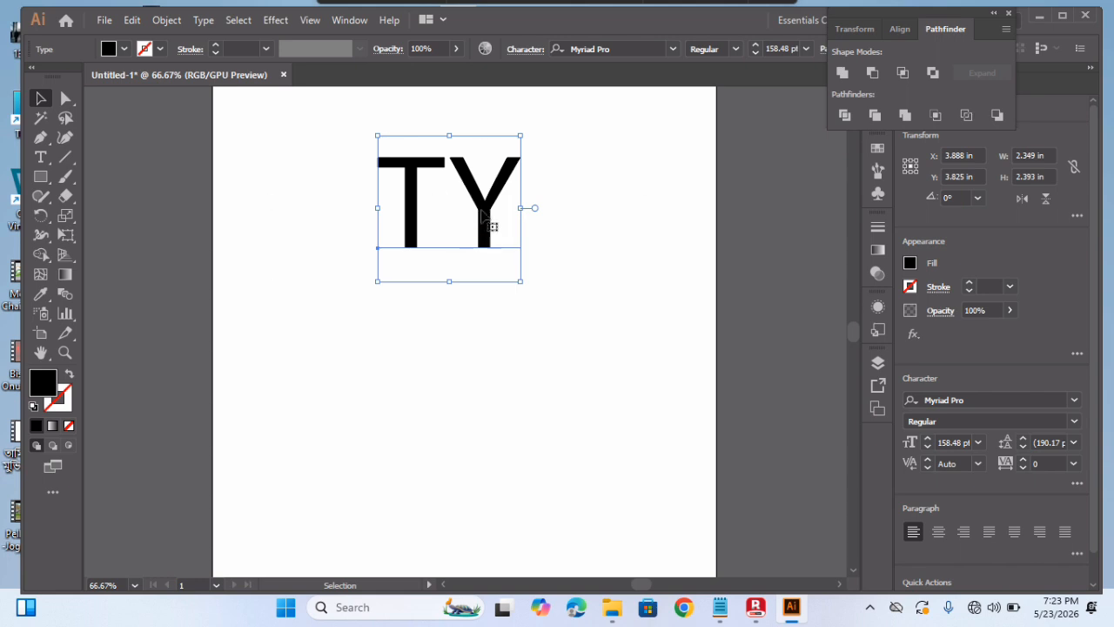
Change the font of the whole TY text to Montserrat Bold and leave the text selected
{"action": "key", "text": "t"}
{"action": "left_click", "coordinate": [487, 223]}
{"action": "key", "text": "ctrl+a"}
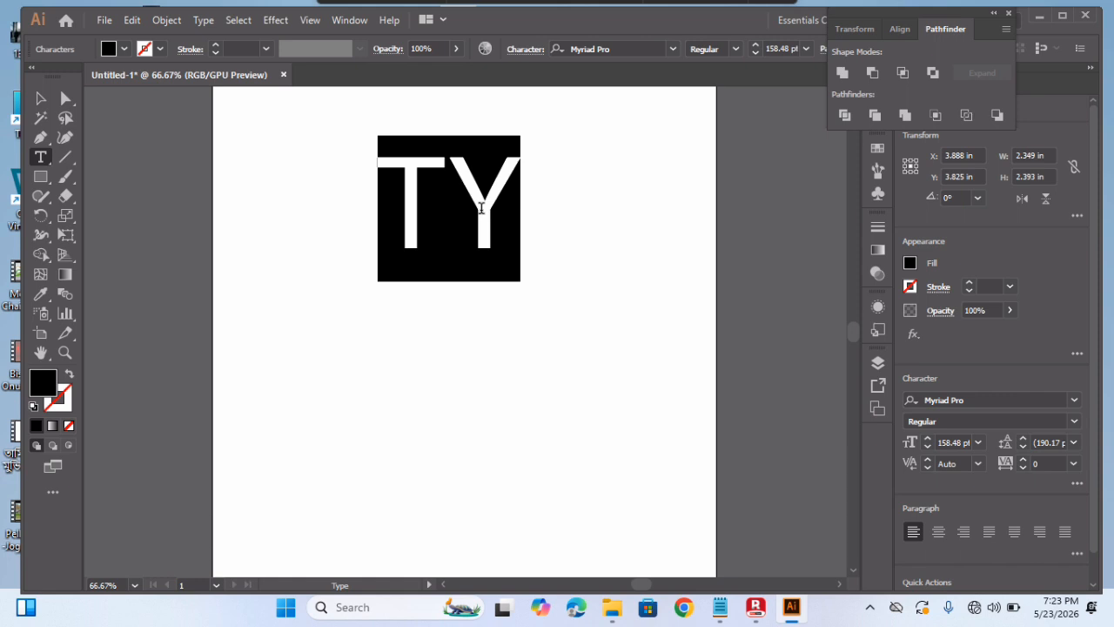
{"action": "left_click", "coordinate": [637, 50]}
{"action": "key", "text": "BackSpace"}
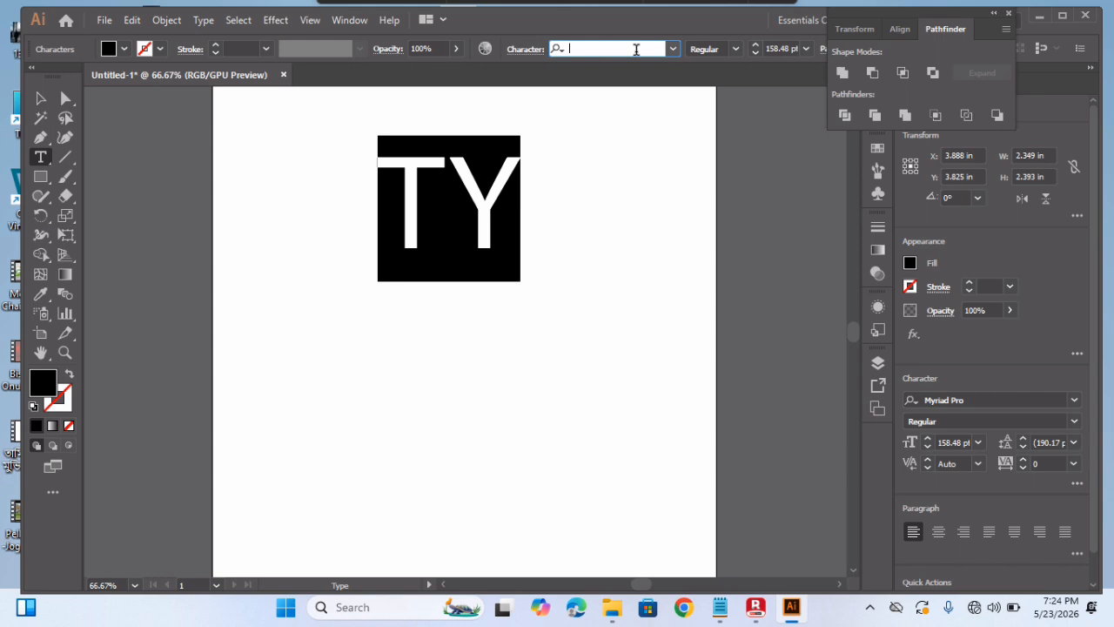
{"action": "type", "text": "MONS"}
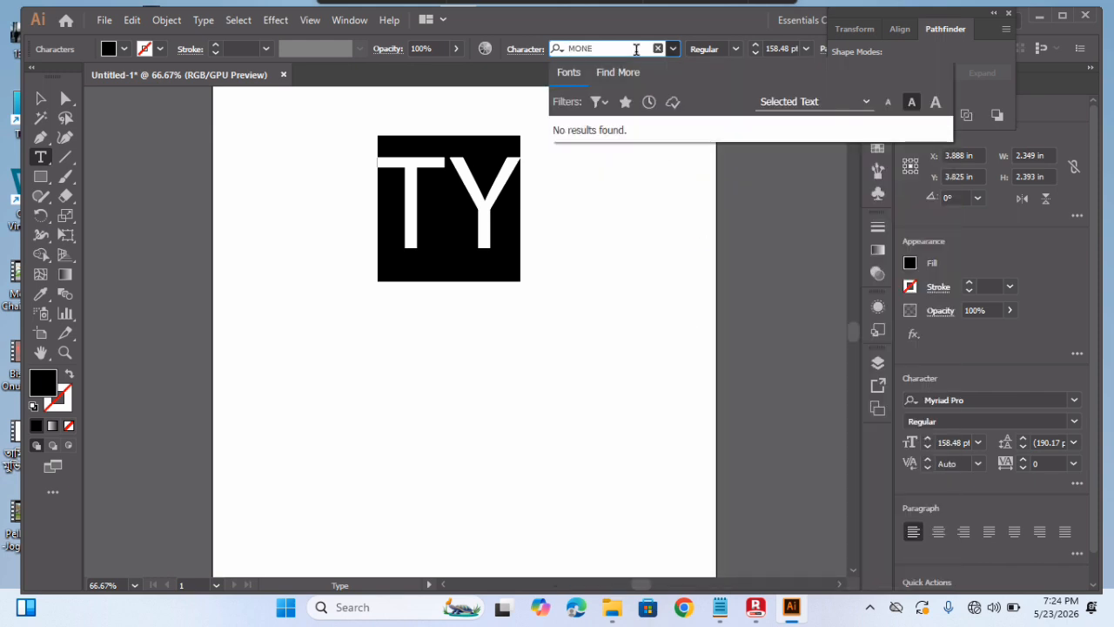
{"action": "key", "text": "BackSpace"}
{"action": "key", "text": "BackSpace"}
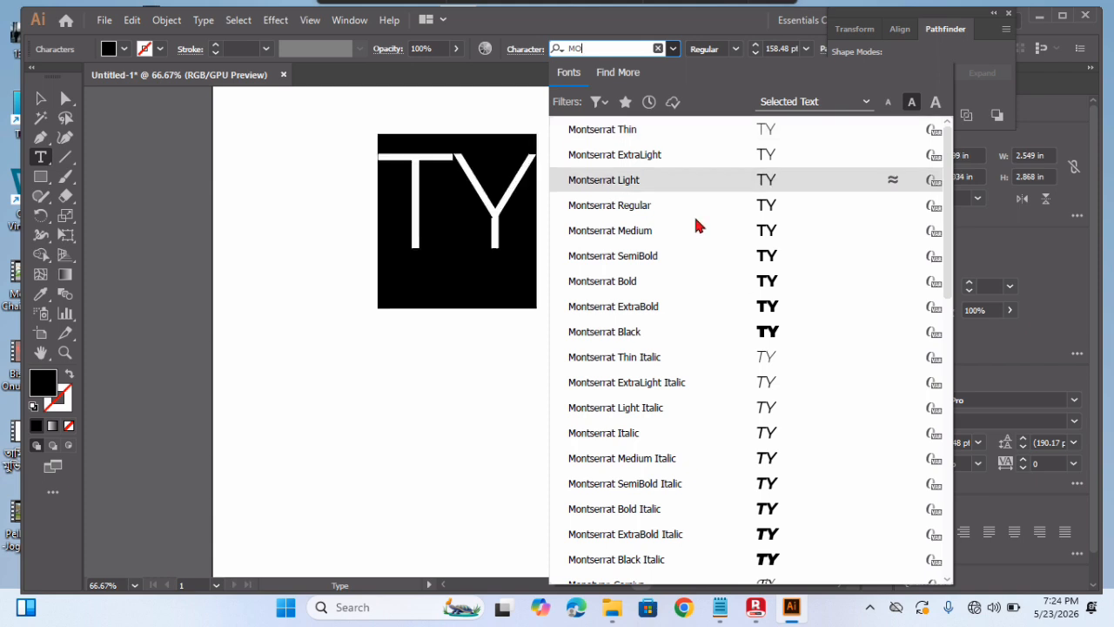
{"action": "left_click", "coordinate": [678, 286]}
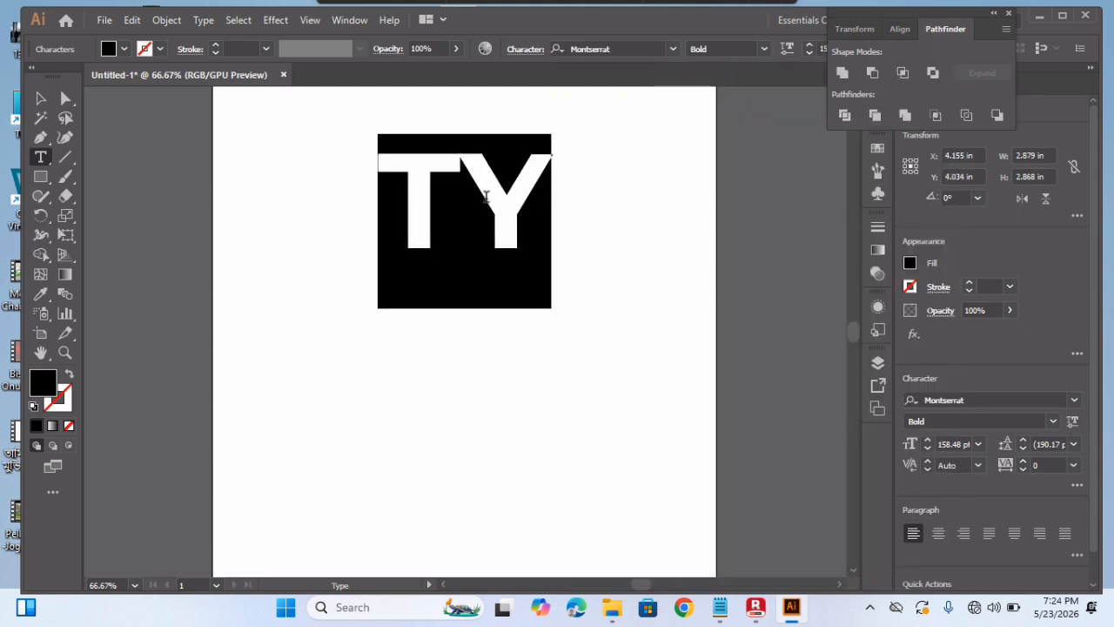
{"action": "key", "text": "Left"}
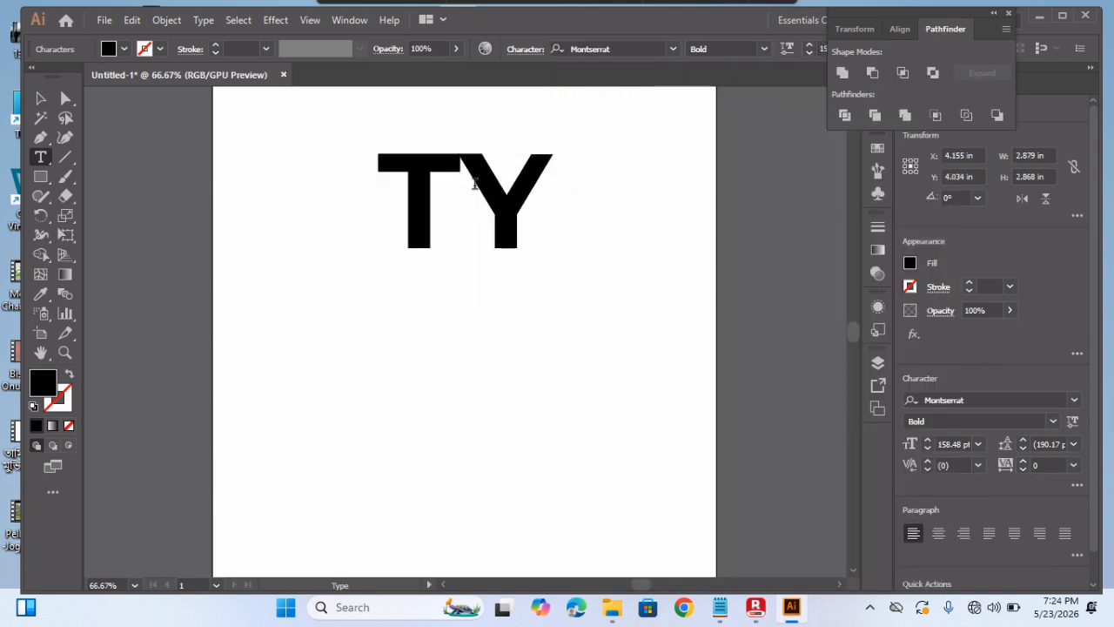
{"action": "double_click", "coordinate": [475, 184]}
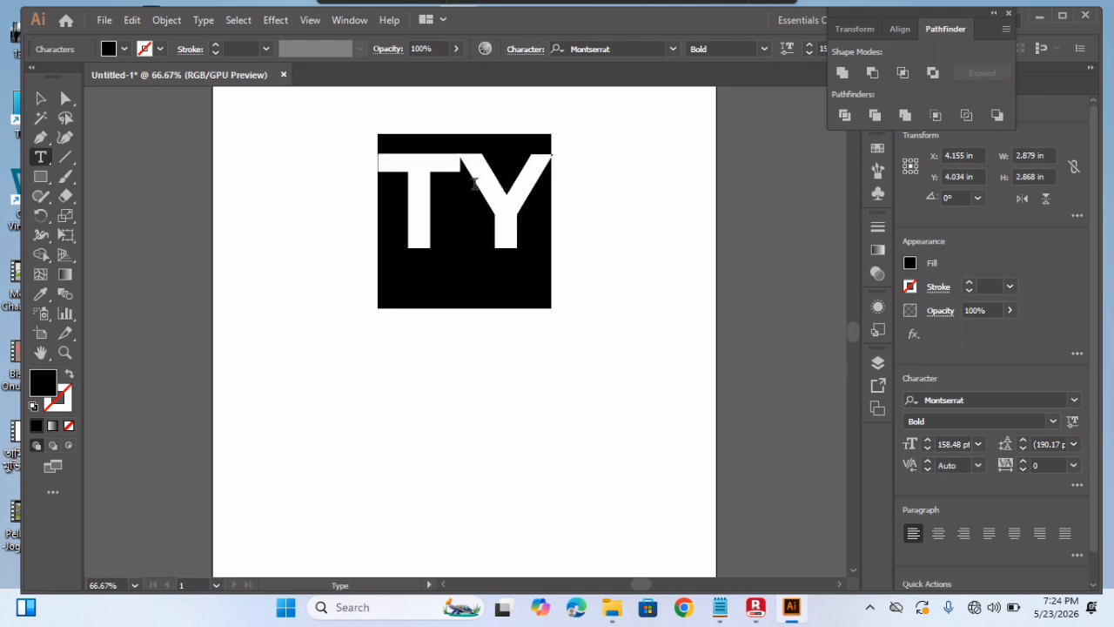
Switch to the Notepad notes and highlight the Alignment topic under Typography Fundamentals
{"action": "left_click", "coordinate": [720, 606]}
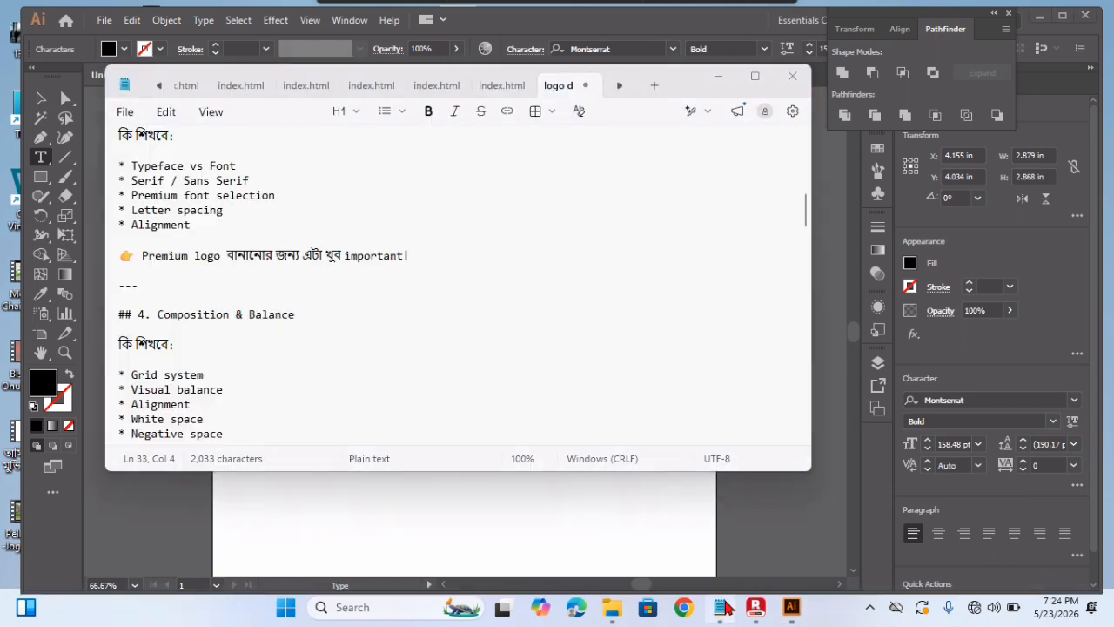
{"action": "mouse_move", "coordinate": [150, 212]}
{"action": "left_mouse_down"}
{"action": "mouse_move", "coordinate": [228, 207]}
{"action": "mouse_move", "coordinate": [157, 183]}
{"action": "mouse_move", "coordinate": [145, 200]}
{"action": "mouse_move", "coordinate": [218, 219]}
{"action": "mouse_move", "coordinate": [145, 222]}
{"action": "left_mouse_up"}
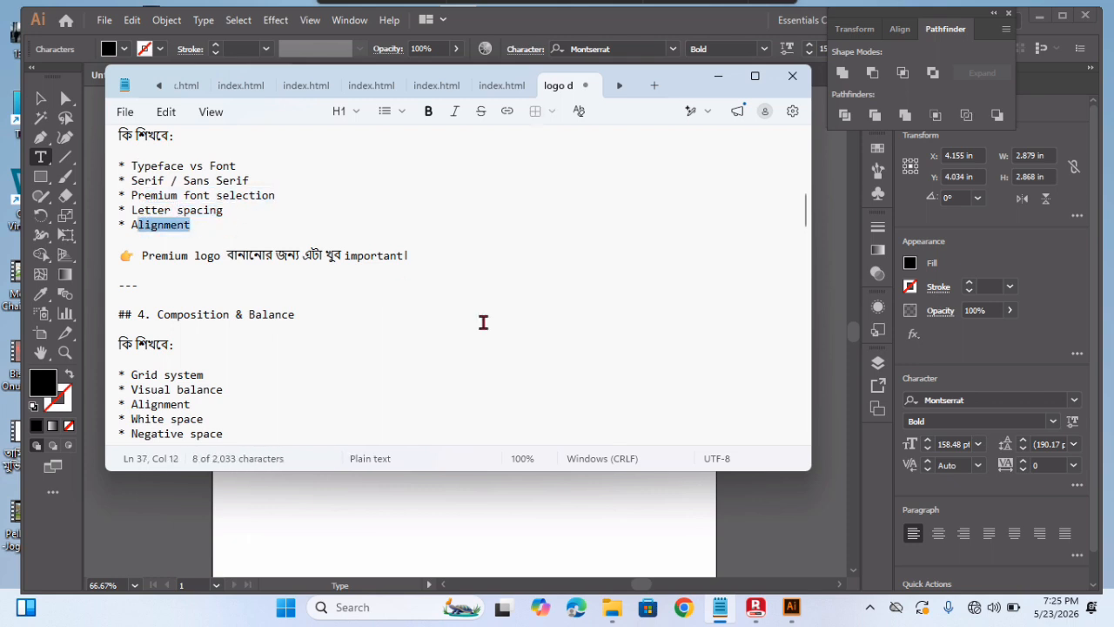
Return to Illustrator and widen the gap between the T and the Y of the sample text by inserting a space
{"action": "left_click", "coordinate": [605, 526]}
{"action": "left_click", "coordinate": [468, 185]}
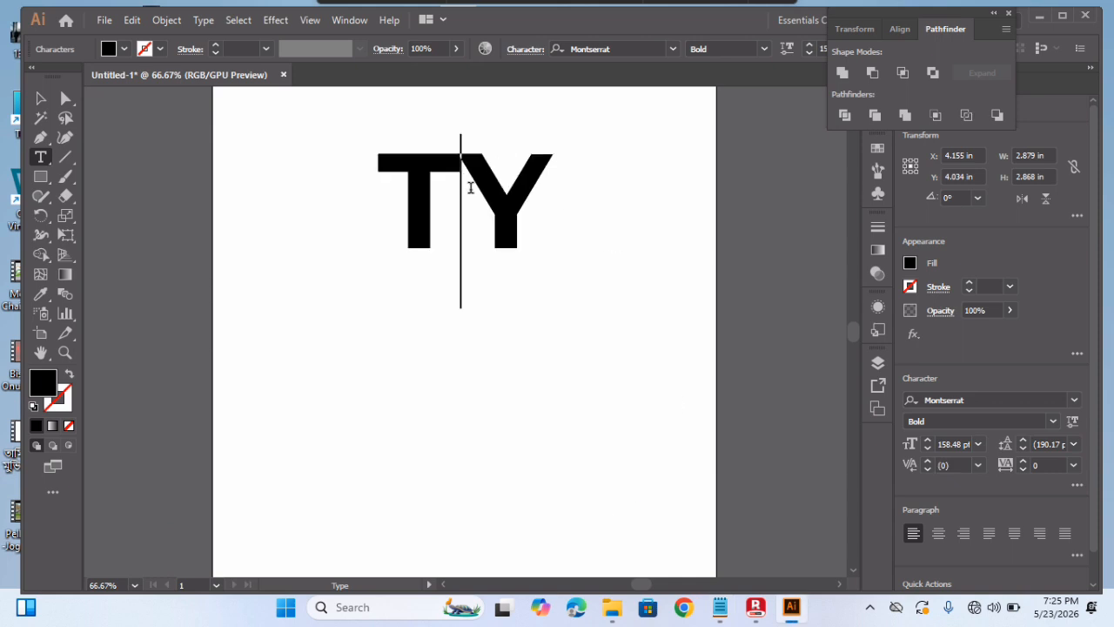
{"action": "key", "text": "alt+Right"}
{"action": "key", "text": "alt+Right"}
{"action": "key", "text": "alt+Right"}
{"action": "key", "text": "alt+Right"}
{"action": "key", "text": "alt+Right"}
{"action": "key", "text": "alt+Right"}
{"action": "key", "text": "alt+Right"}
{"action": "key", "text": "alt+Right"}
{"action": "key", "text": "alt+Left"}
{"action": "key", "text": "alt+Left"}
{"action": "key", "text": "alt+Left"}
{"action": "key", "text": "alt+Left"}
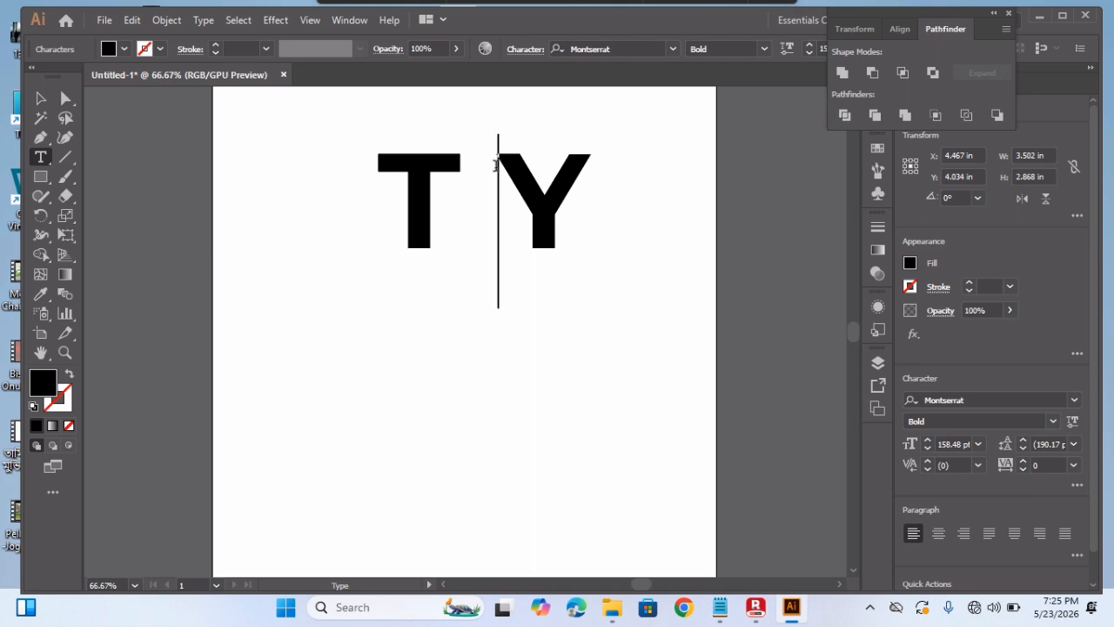
Try removing the space between the T and the Y to compare tight and loose letter spacing
{"action": "key", "text": "BackSpace"}
{"action": "key", "text": "ctrl+z"}
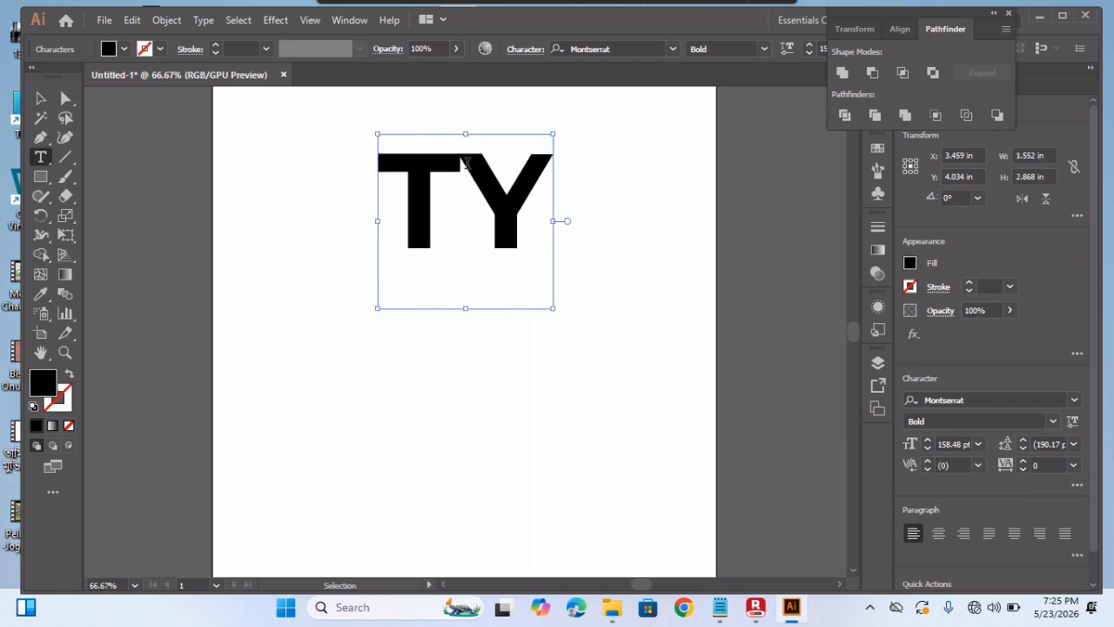
{"action": "left_click", "coordinate": [476, 173]}
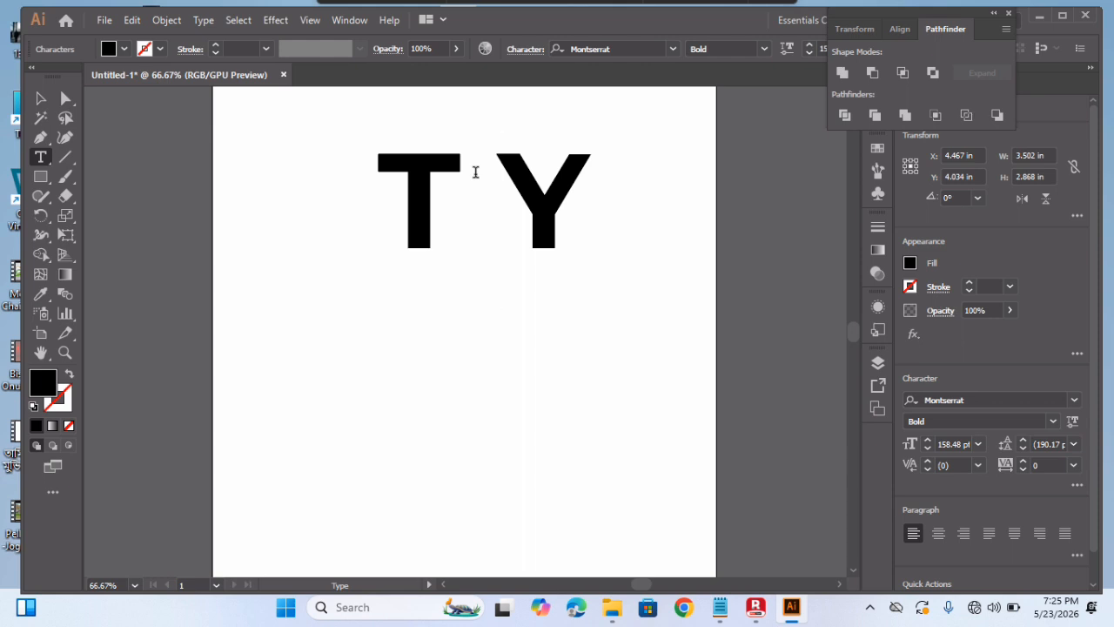
Examine the character settings for the whole TY text and look through the available Illustrator panels and toolbars
{"action": "key", "text": "ctrl"}
{"action": "key", "text": "ctrl+a"}
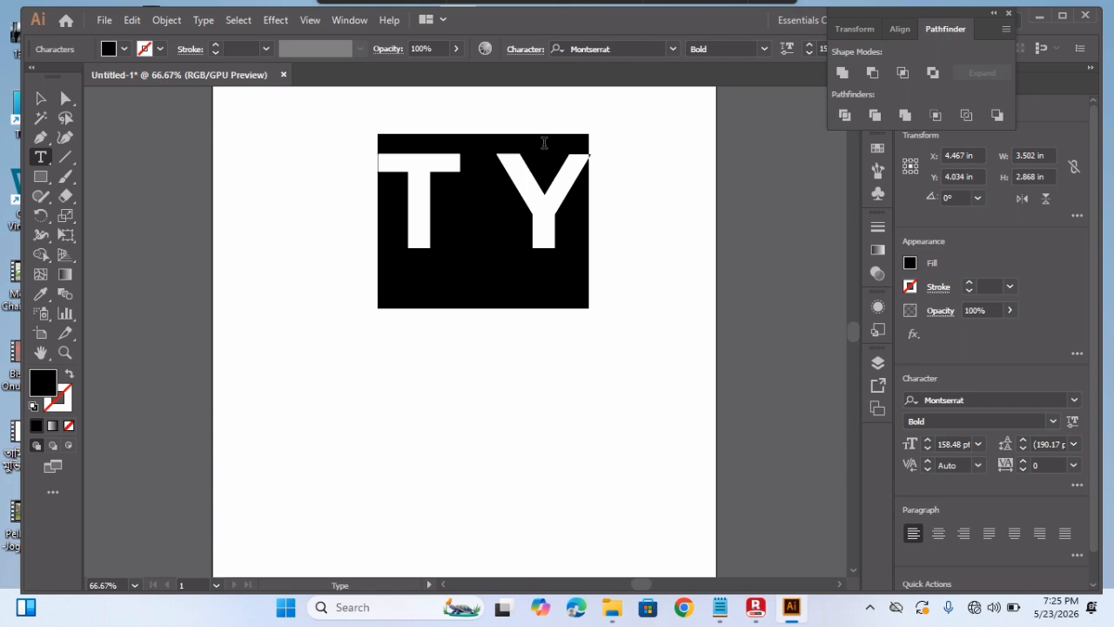
{"action": "left_click", "coordinate": [522, 52]}
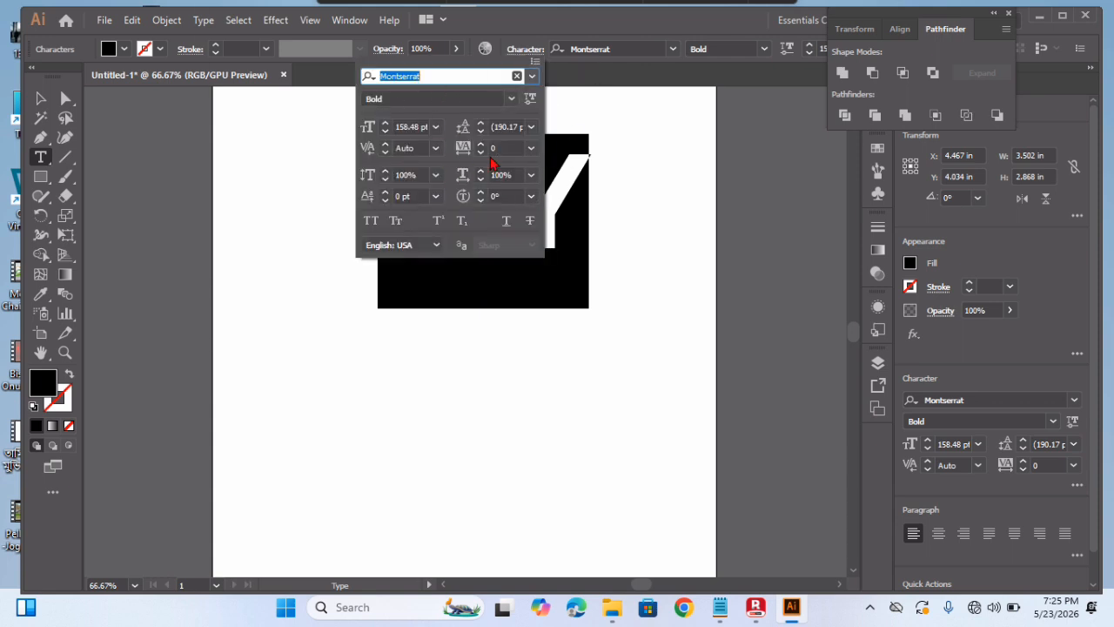
{"action": "key", "text": "Escape"}
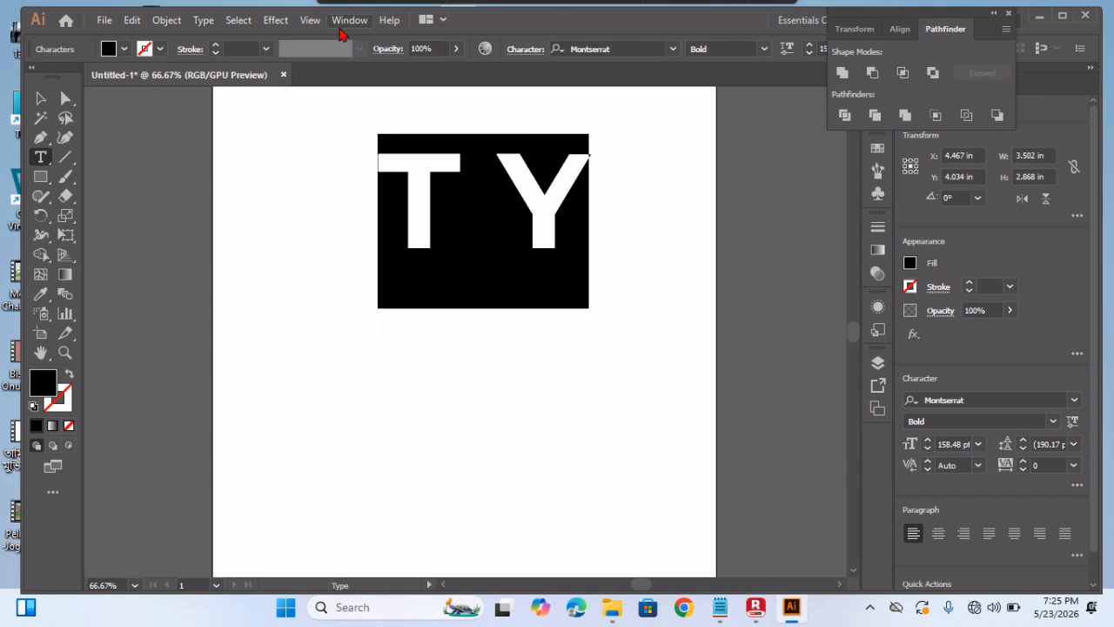
{"action": "left_click", "coordinate": [348, 21]}
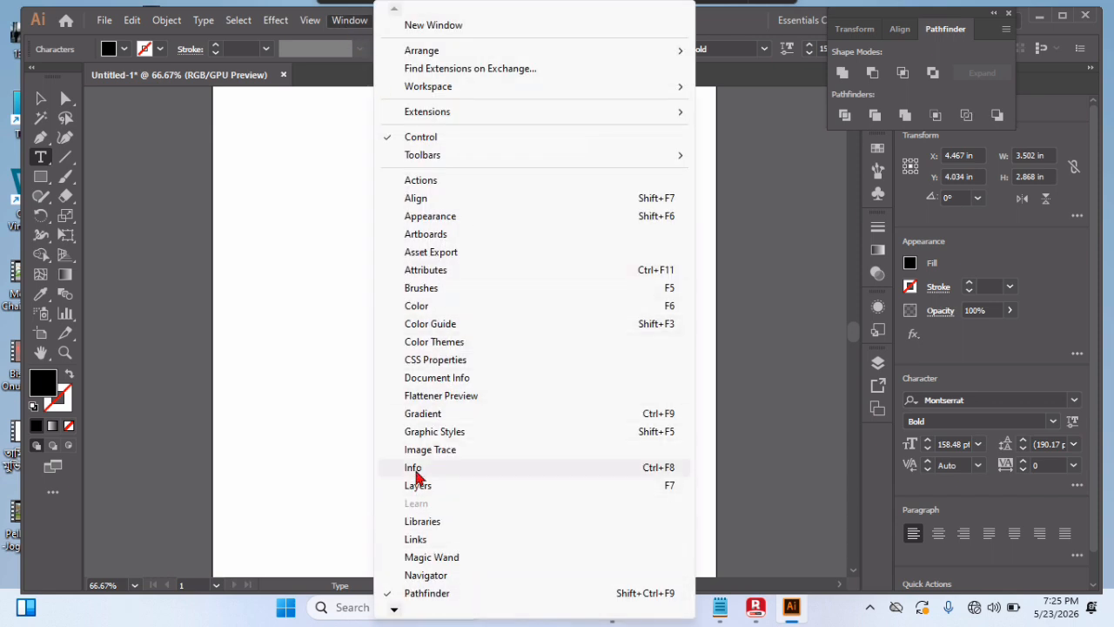
{"action": "mouse_move", "coordinate": [395, 611]}
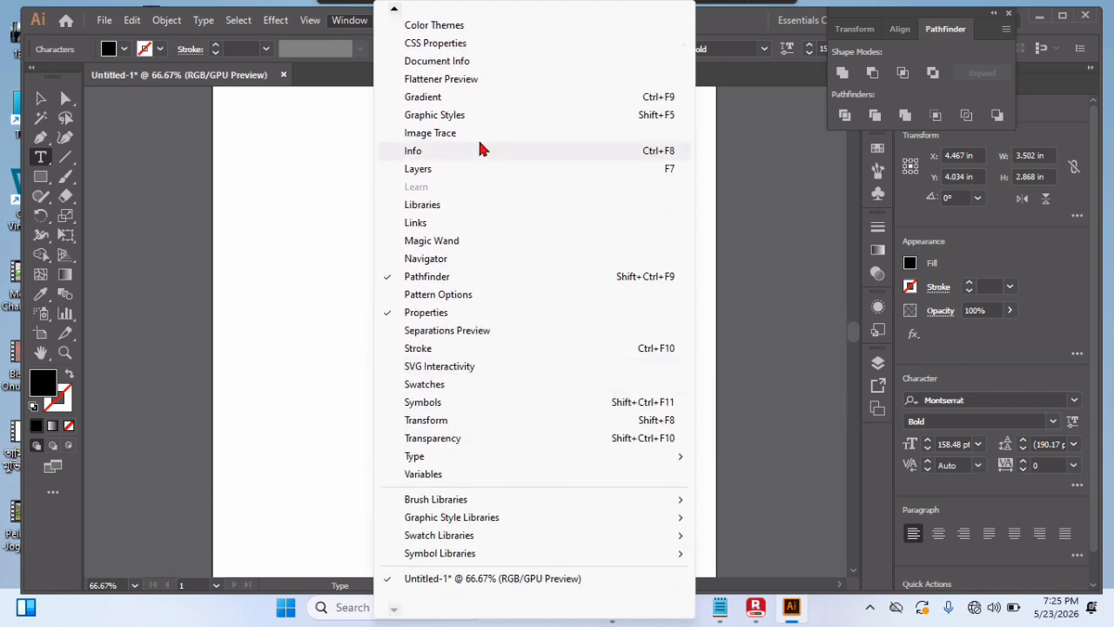
{"action": "mouse_move", "coordinate": [396, 10]}
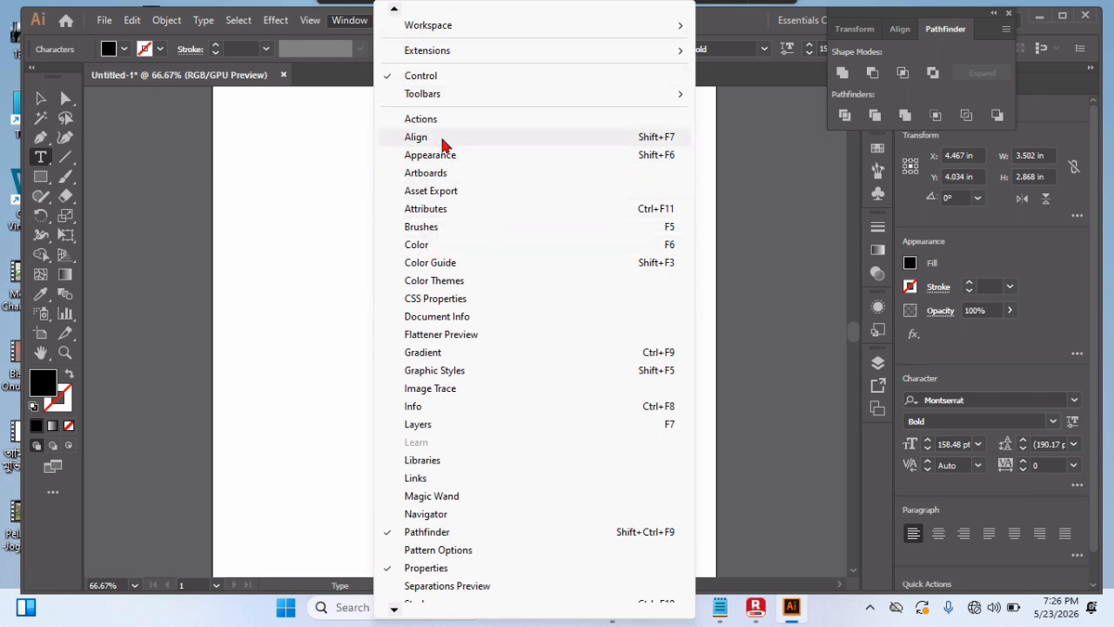
{"action": "mouse_move", "coordinate": [436, 98]}
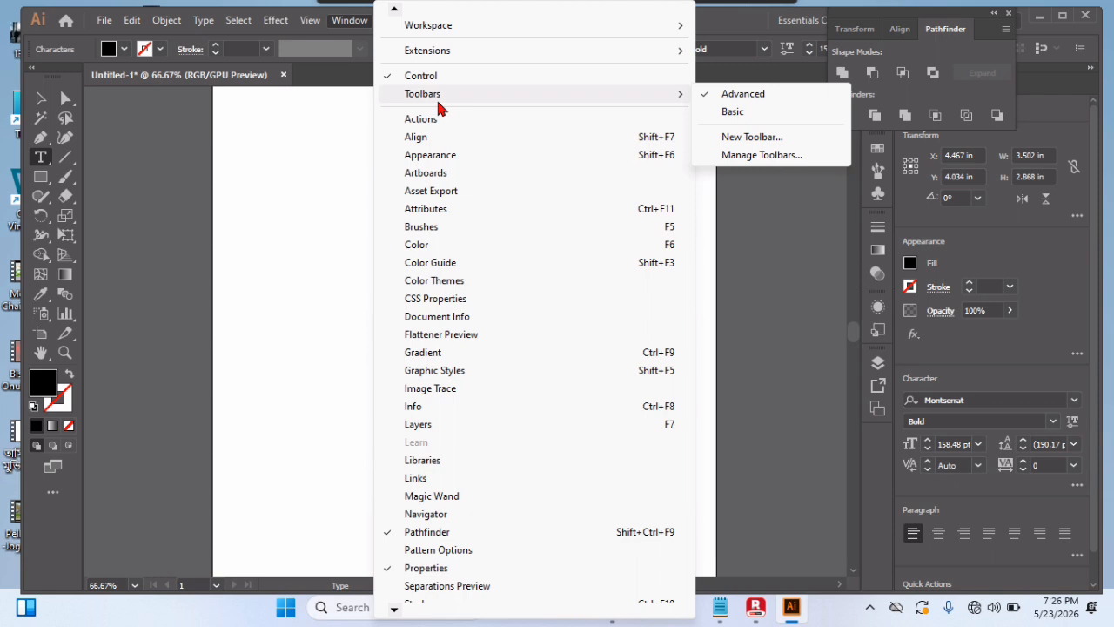
{"action": "left_click", "coordinate": [279, 182]}
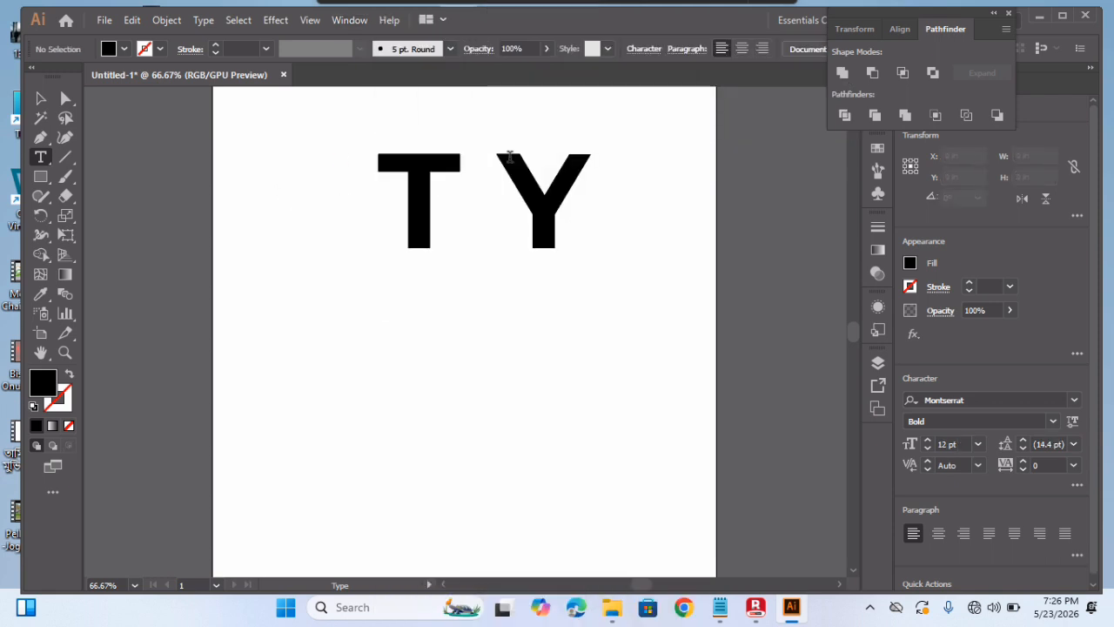
{"action": "left_click", "coordinate": [461, 178]}
{"action": "key", "text": "ctrl+a"}
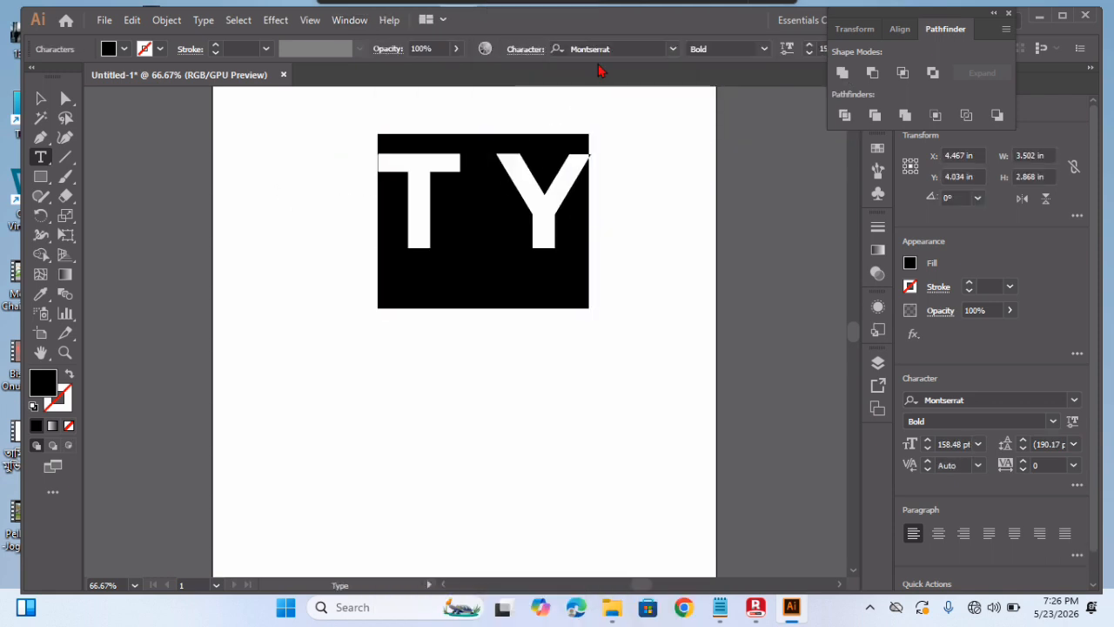
{"action": "left_click", "coordinate": [525, 49]}
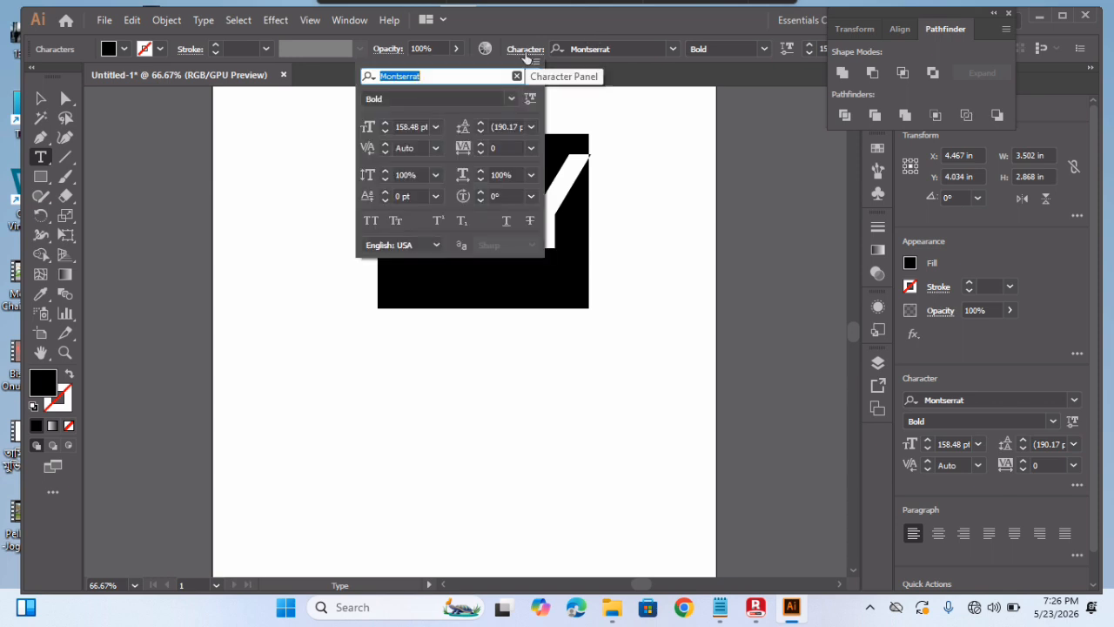
{"action": "left_click", "coordinate": [338, 21]}
{"action": "left_click", "coordinate": [337, 21]}
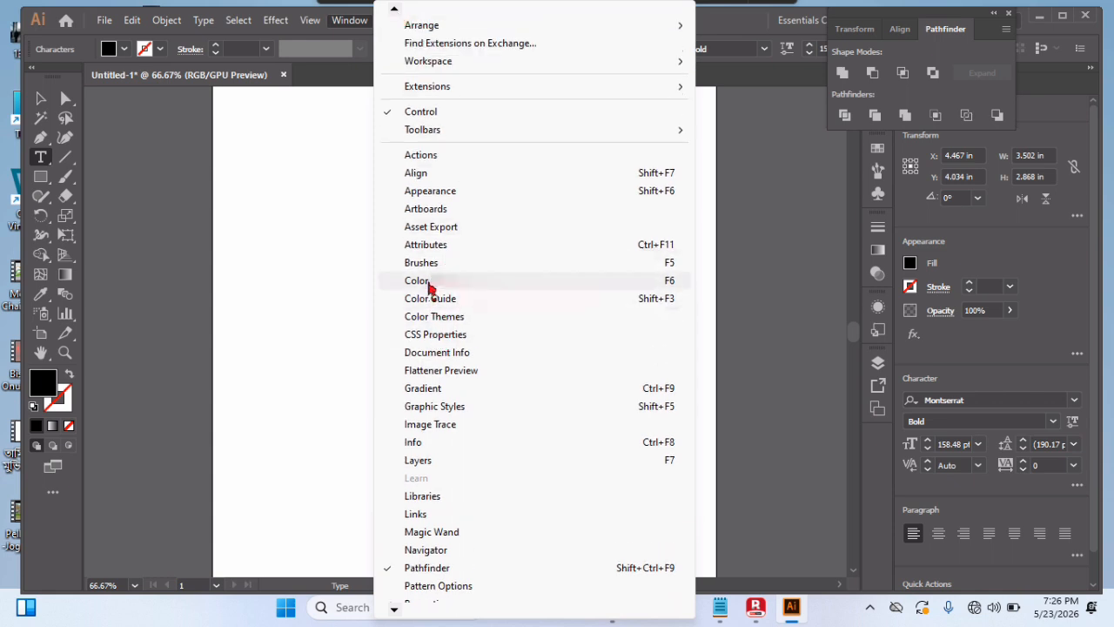
{"action": "mouse_move", "coordinate": [498, 129]}
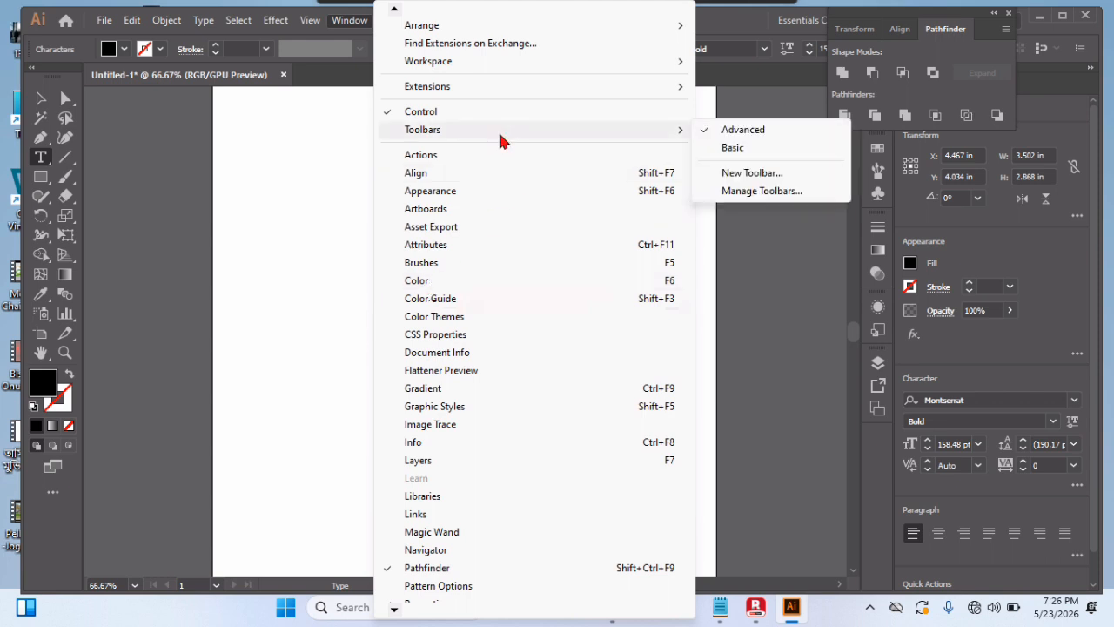
{"action": "left_click", "coordinate": [745, 172]}
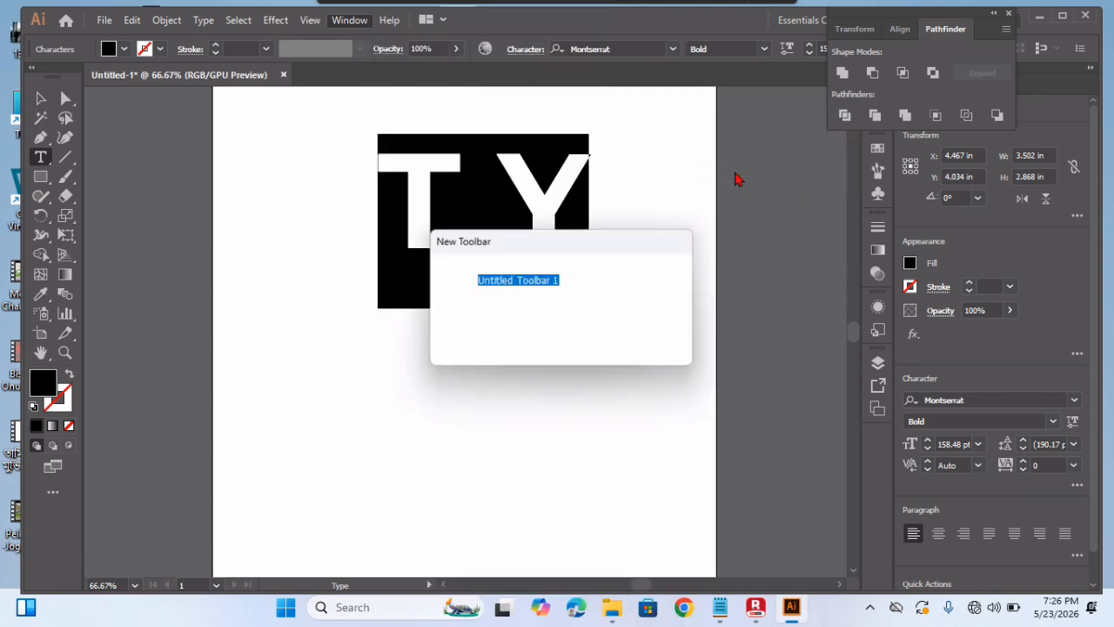
{"action": "left_click", "coordinate": [583, 278]}
{"action": "left_click", "coordinate": [642, 330]}
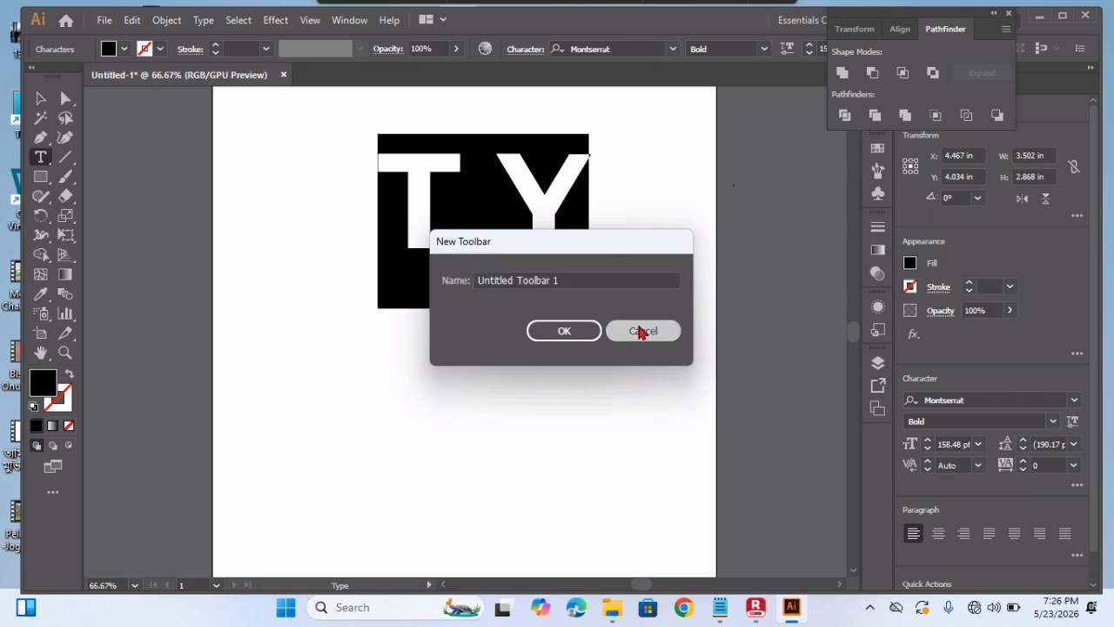
Show the hidden characters and delete the space between the T and the Y
{"action": "left_click", "coordinate": [202, 20]}
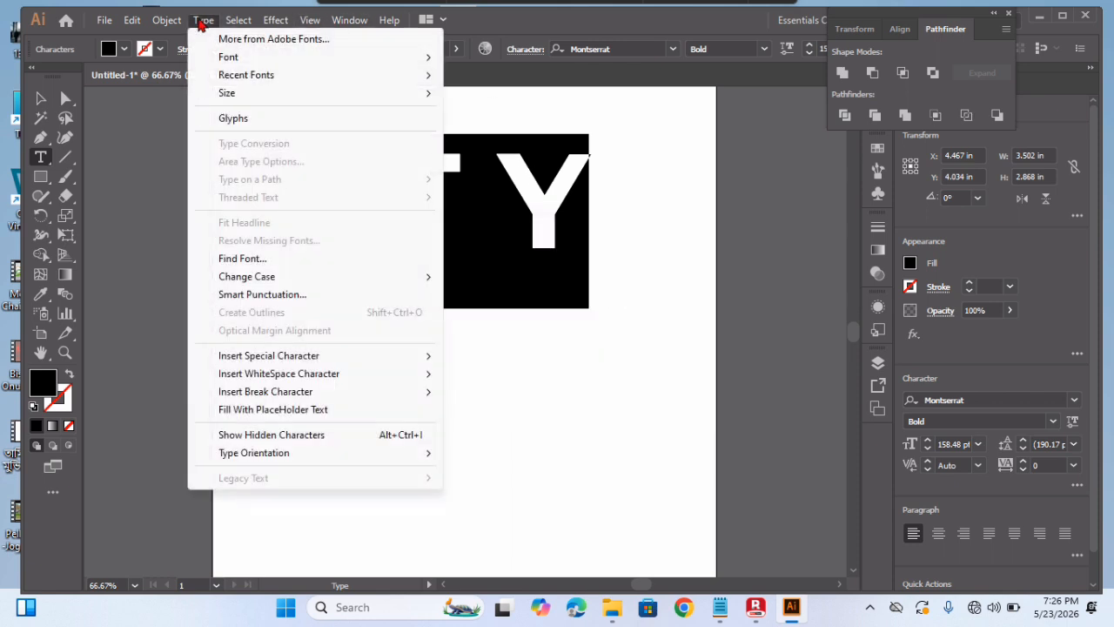
{"action": "left_click", "coordinate": [258, 437]}
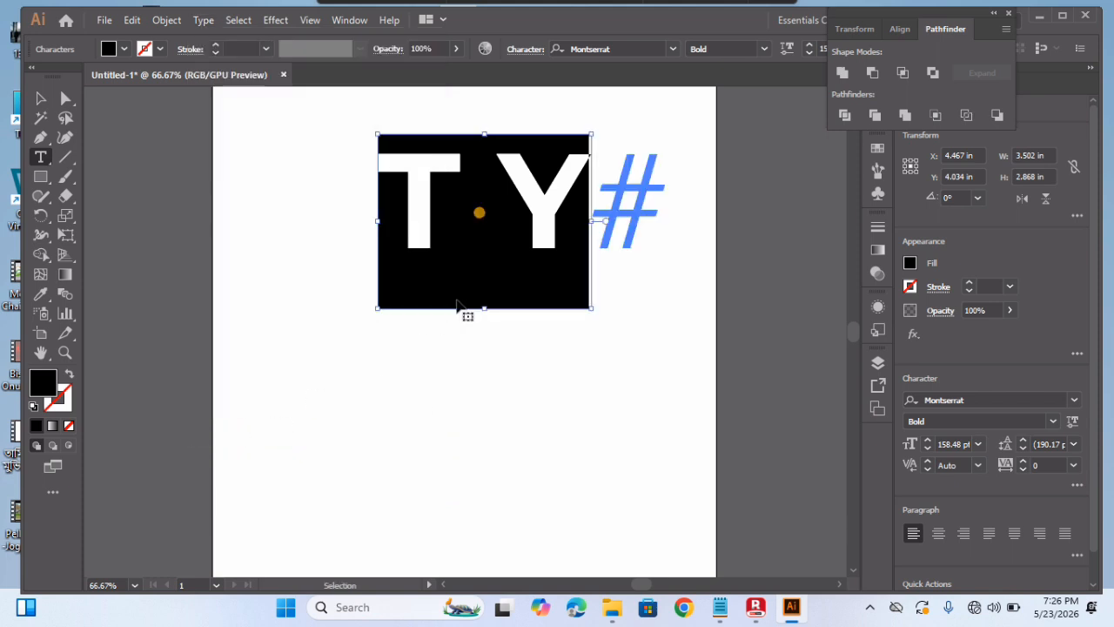
{"action": "left_click", "coordinate": [510, 191]}
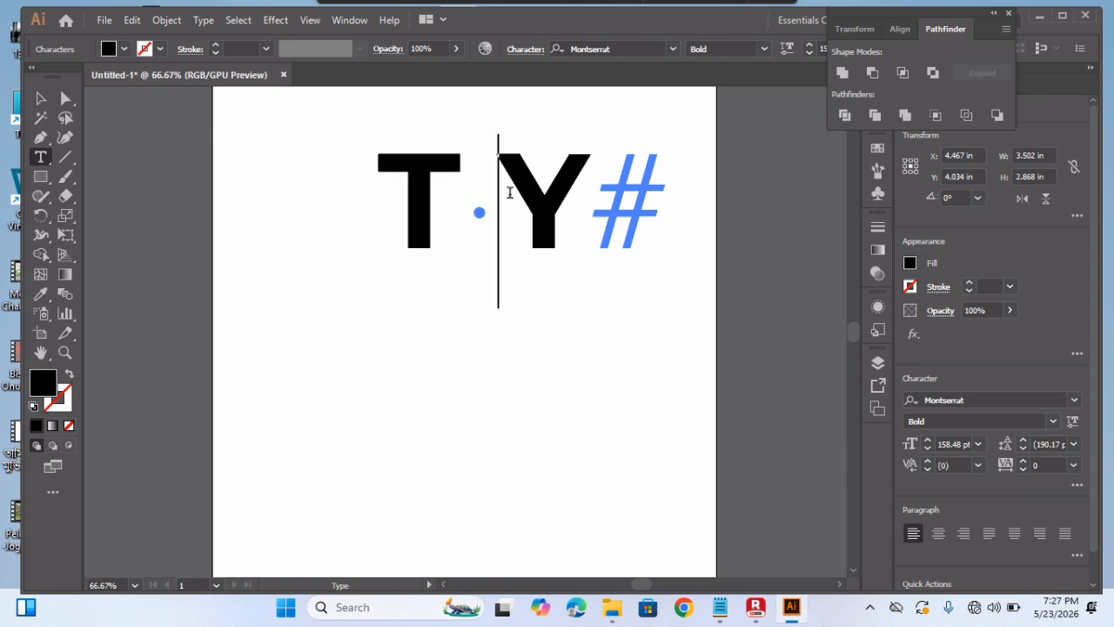
{"action": "key", "text": "BackSpace"}
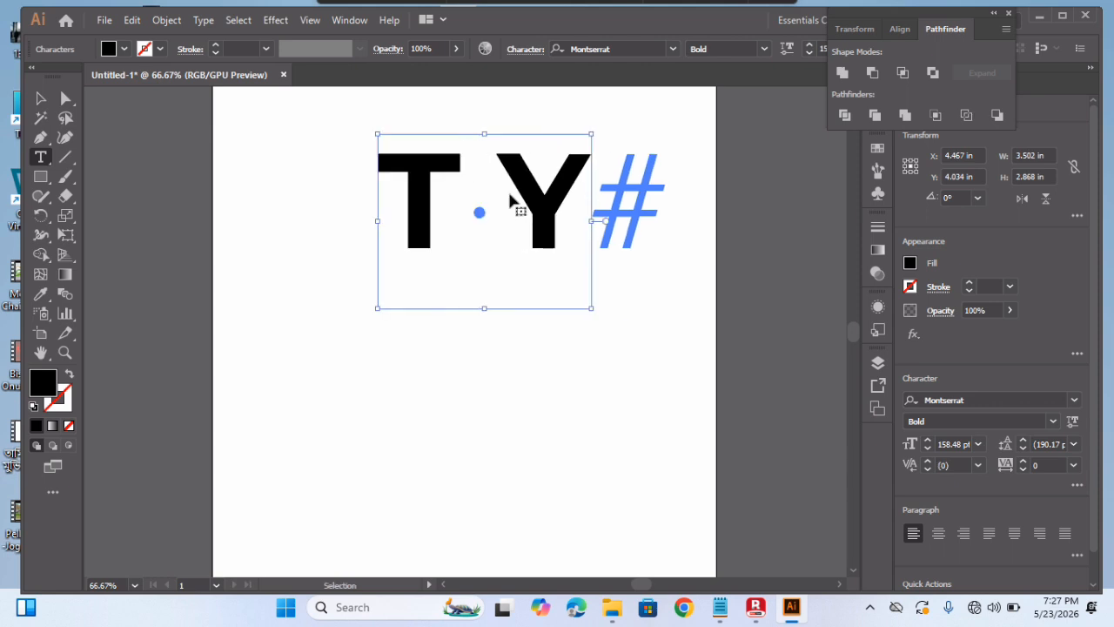
{"action": "key", "text": "BackSpace"}
{"action": "key", "text": "BackSpace"}
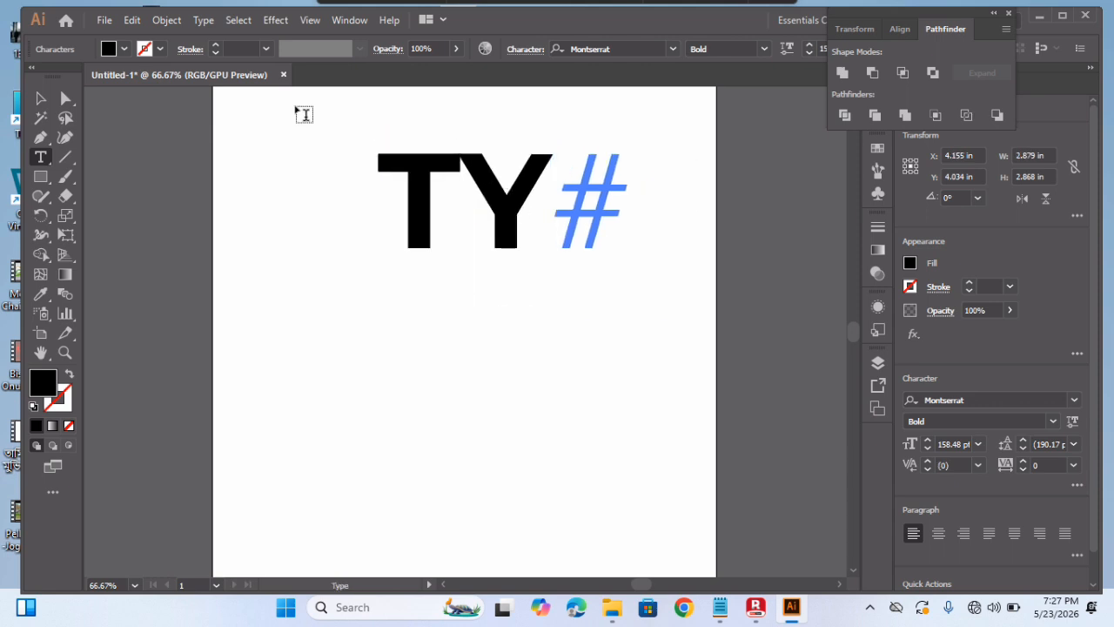
Close the floating Pathfinder panel group and reset the Essentials Classic workspace
{"action": "left_click", "coordinate": [33, 103]}
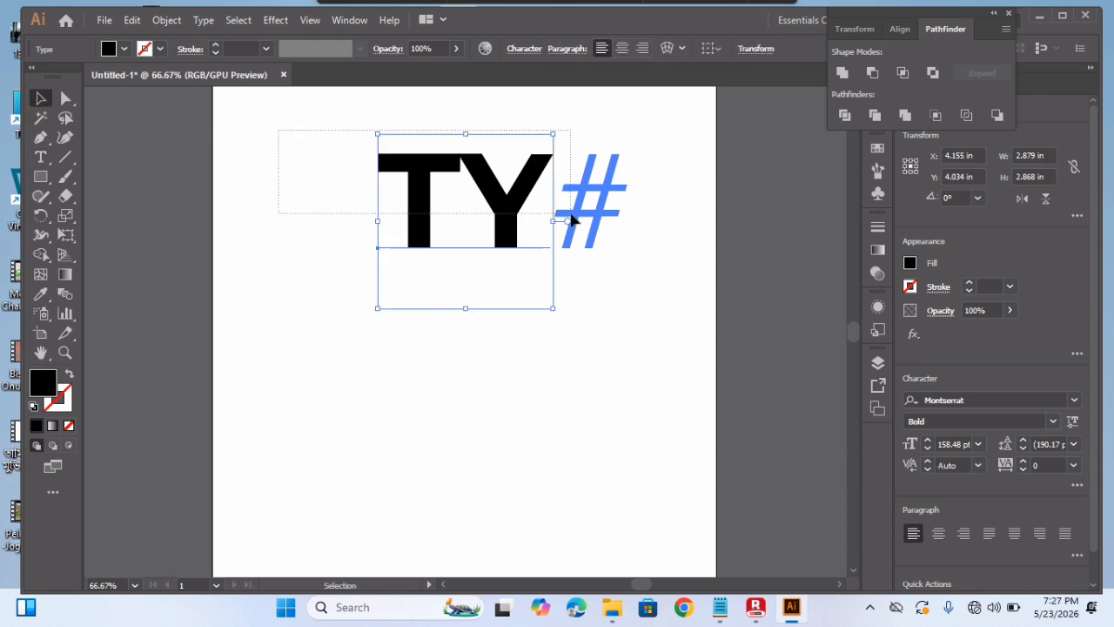
{"action": "left_click", "coordinate": [581, 150]}
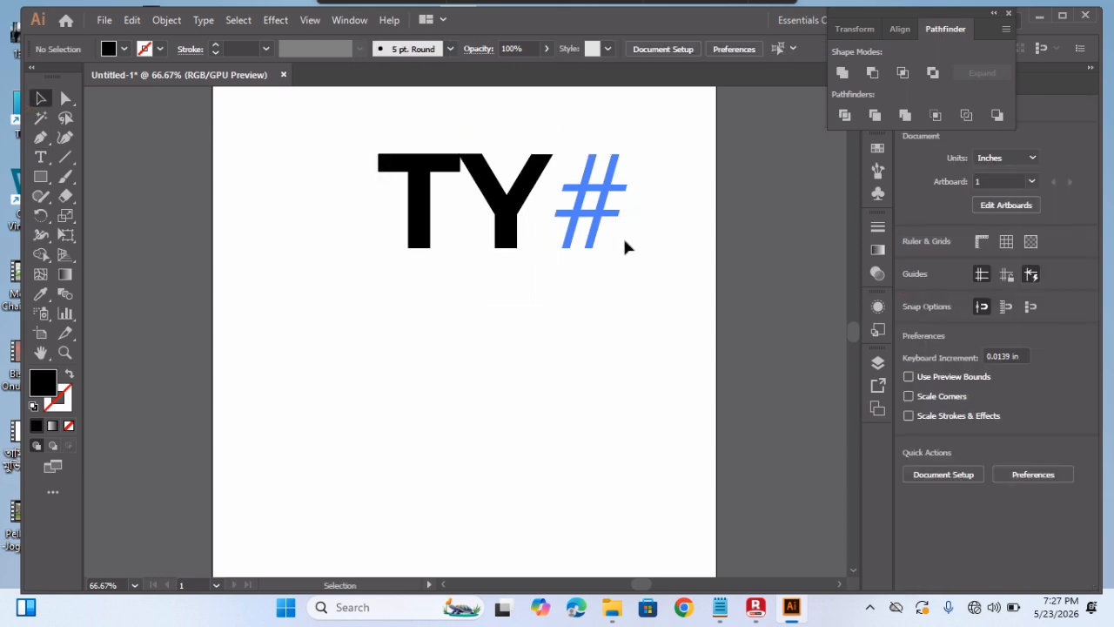
{"action": "left_click", "coordinate": [1078, 50]}
{"action": "left_click_drag", "start_coordinate": [786, 246], "coordinate": [1005, 18]}
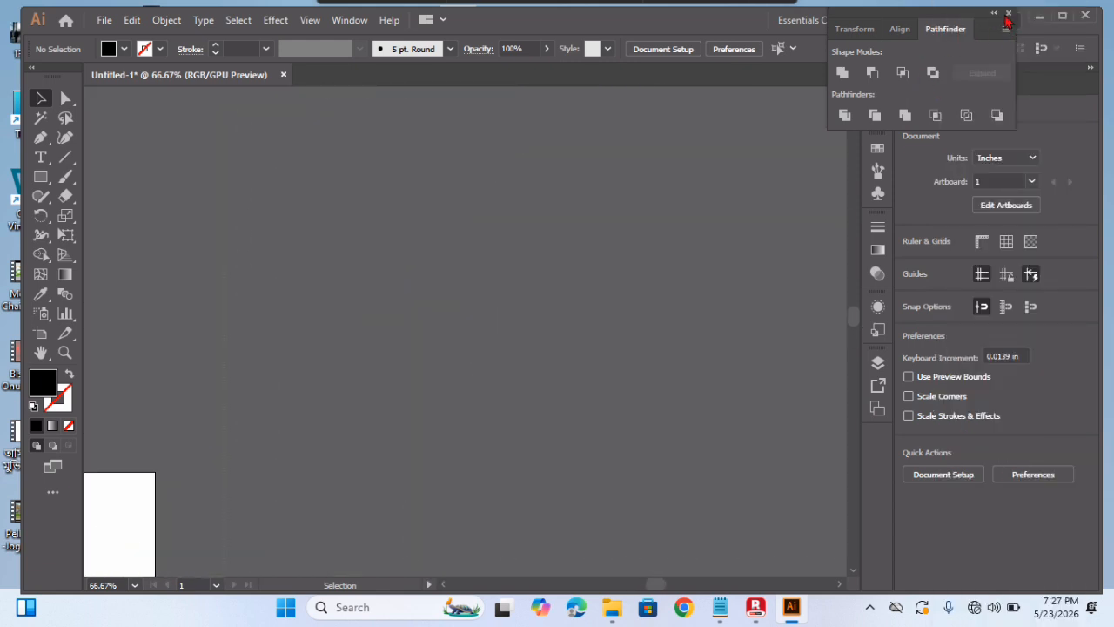
{"action": "left_click", "coordinate": [1006, 17]}
{"action": "left_click", "coordinate": [860, 20]}
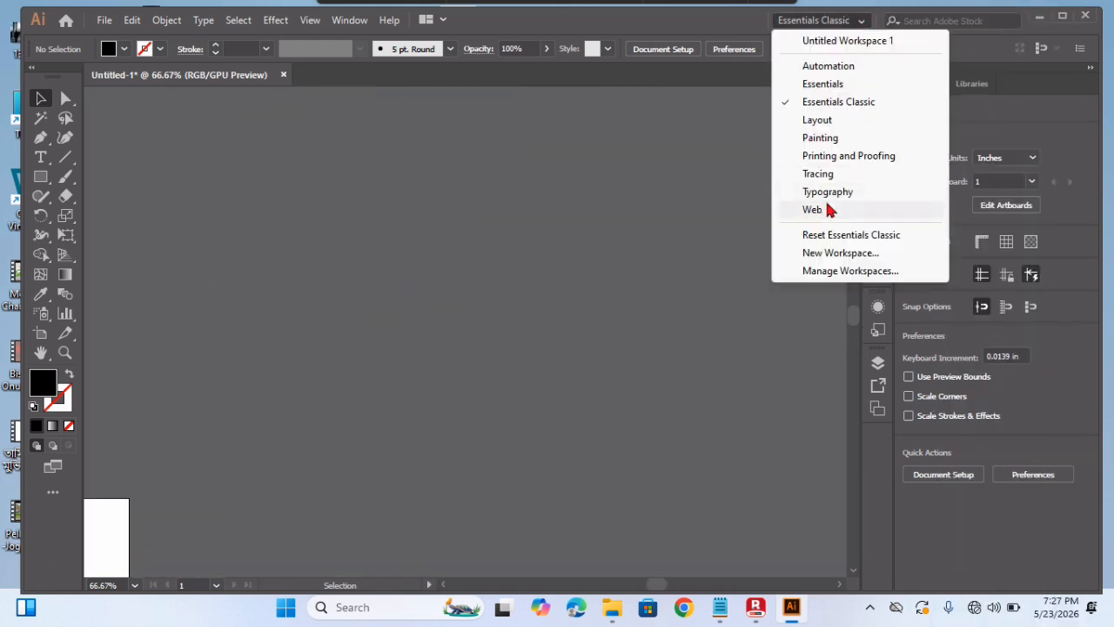
{"action": "left_click", "coordinate": [834, 234]}
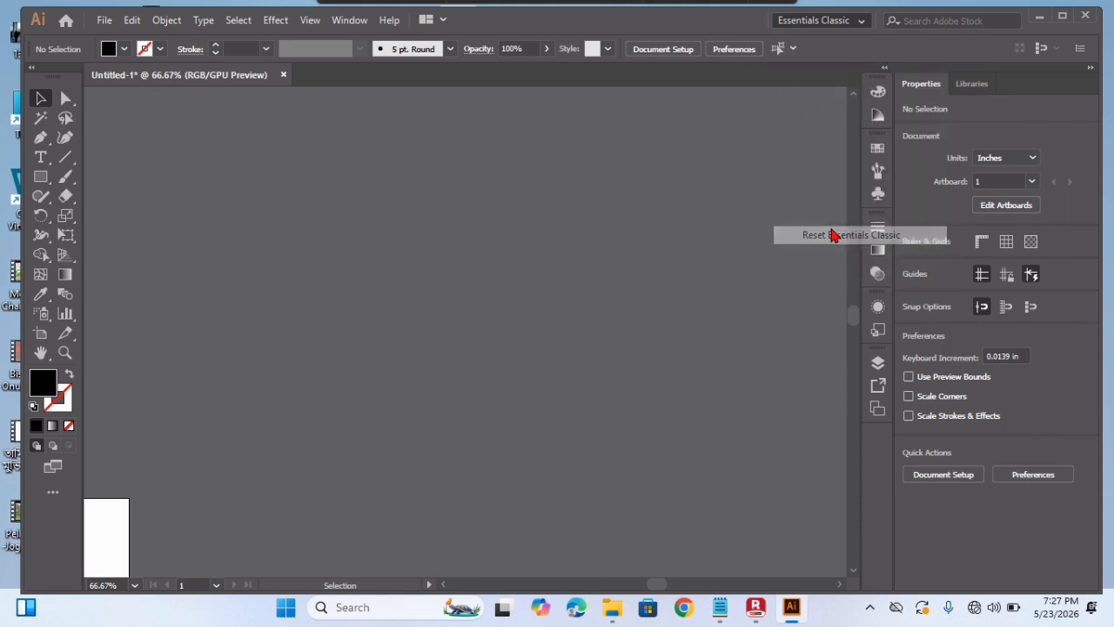
{"action": "left_click", "coordinate": [860, 20]}
{"action": "left_click", "coordinate": [842, 233]}
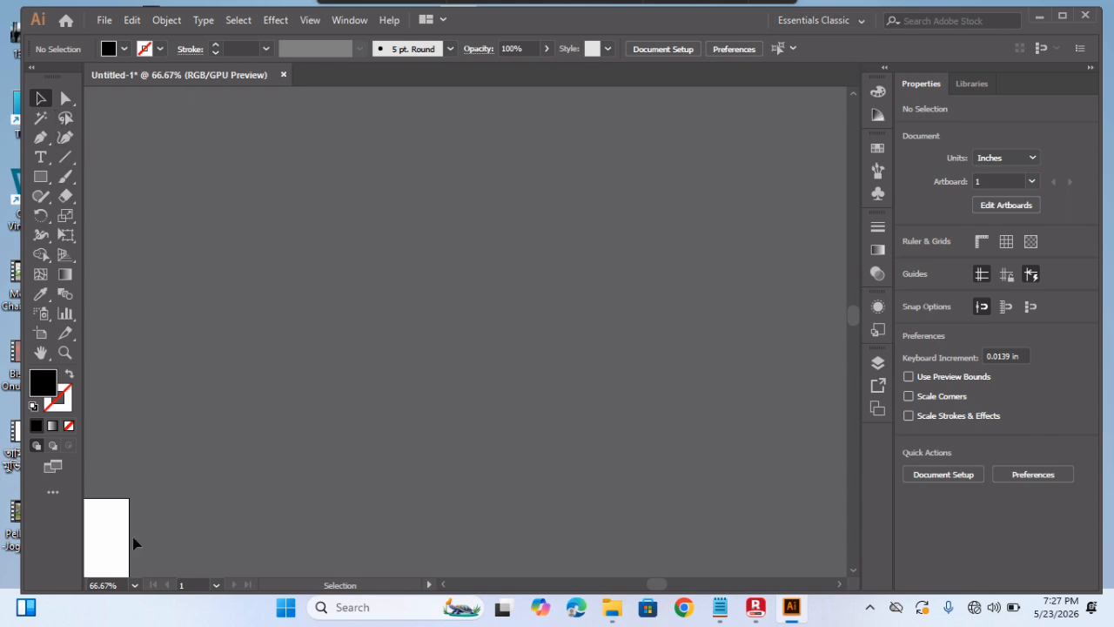
{"action": "mouse_move", "coordinate": [632, 8]}
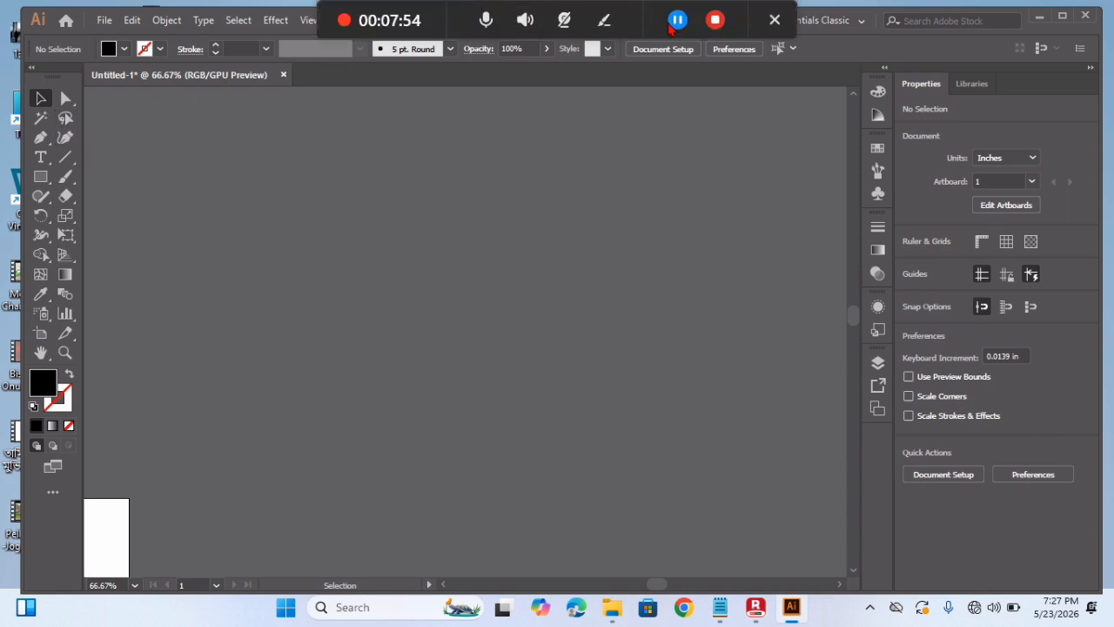
{"action": "left_click", "coordinate": [675, 23]}
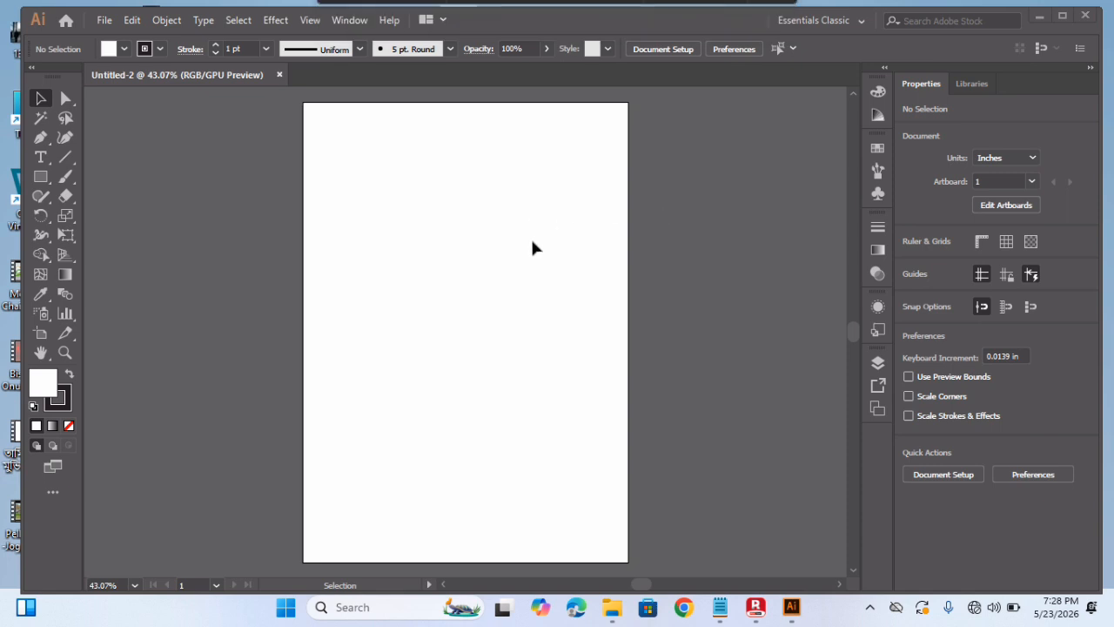
Add the point text "TY" in the upper part of the blank artboard of the new document
{"action": "key", "text": "ctrl+plus"}
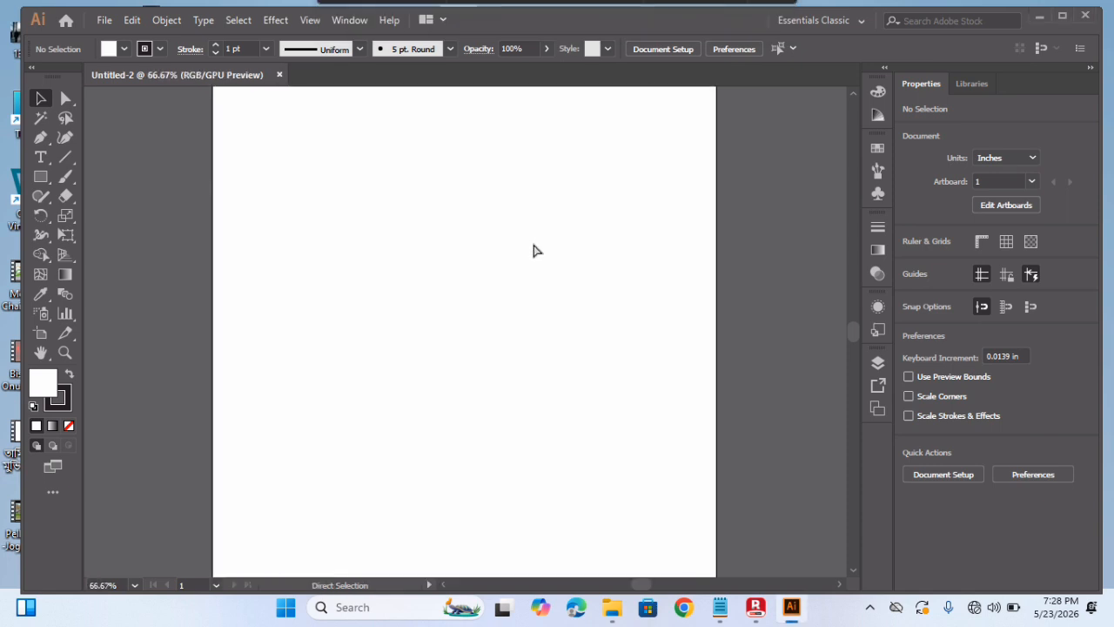
{"action": "left_click", "coordinate": [39, 160]}
{"action": "left_click", "coordinate": [305, 183]}
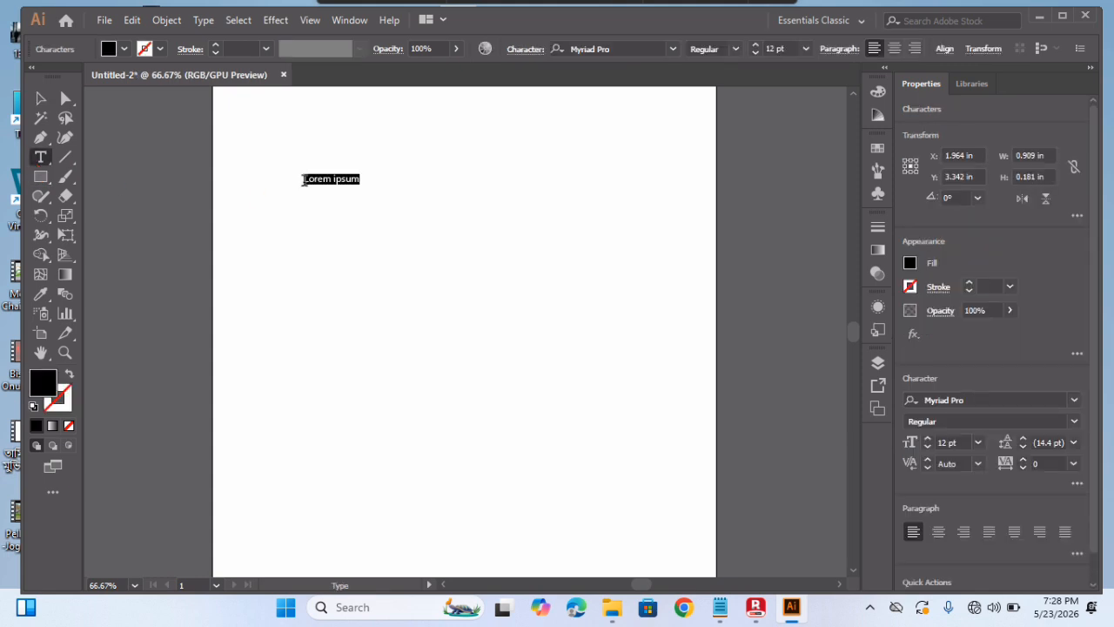
{"action": "key", "text": "BackSpace"}
{"action": "type", "text": "TY"}
Enlarge the TY text to about 353 pt and move it to the upper middle of the artboard
{"action": "left_click", "coordinate": [40, 98]}
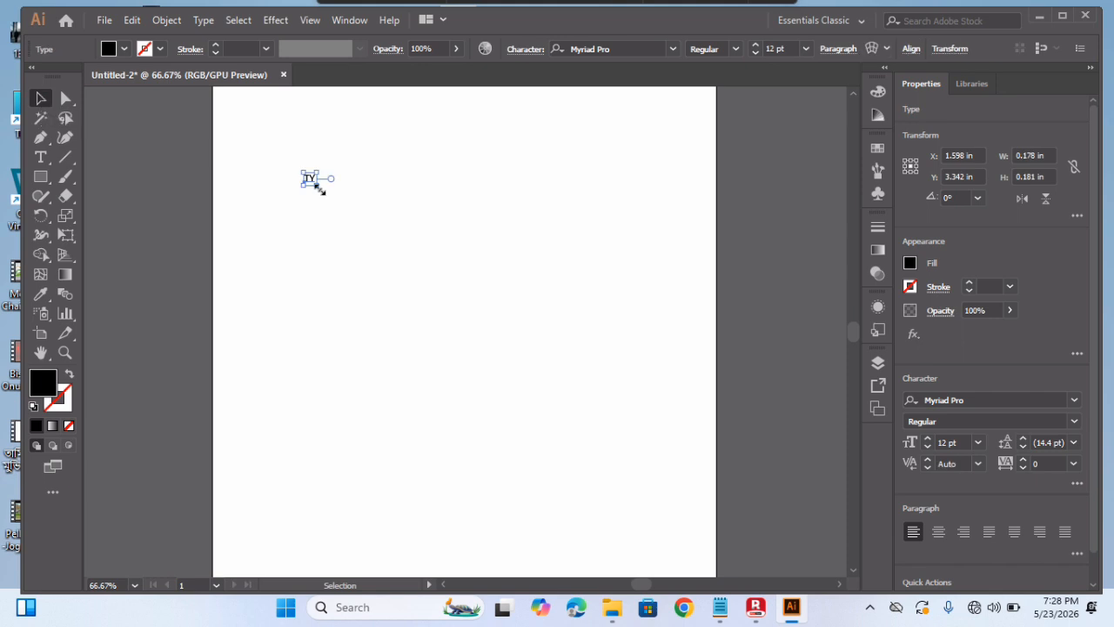
{"action": "left_click_drag", "start_coordinate": [319, 188], "coordinate": [548, 378]}
{"action": "left_click_drag", "start_coordinate": [383, 202], "coordinate": [528, 290]}
{"action": "left_click", "coordinate": [652, 332]}
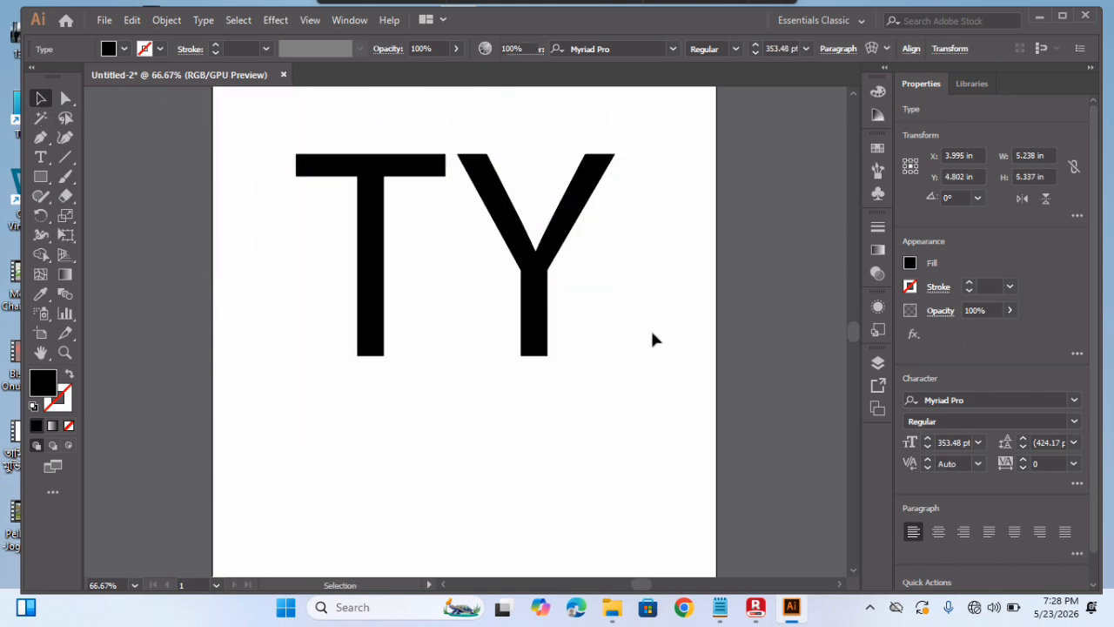
Select all of the TY text and increase its letter tracking to 49
{"action": "double_click", "coordinate": [510, 241]}
{"action": "key", "text": "ctrl+a"}
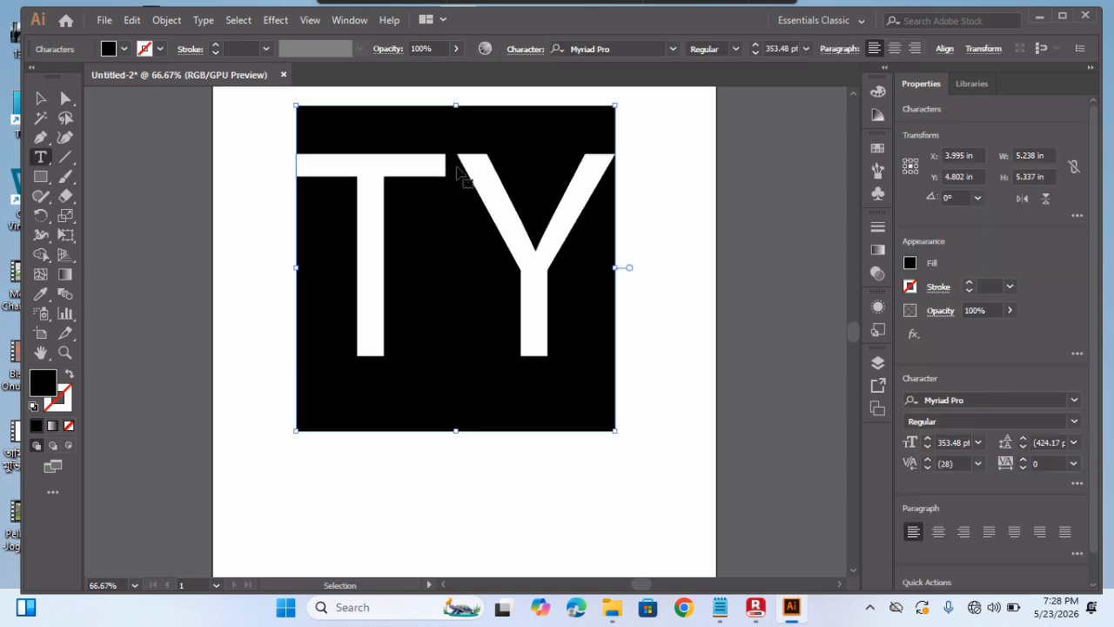
{"action": "left_click", "coordinate": [526, 49]}
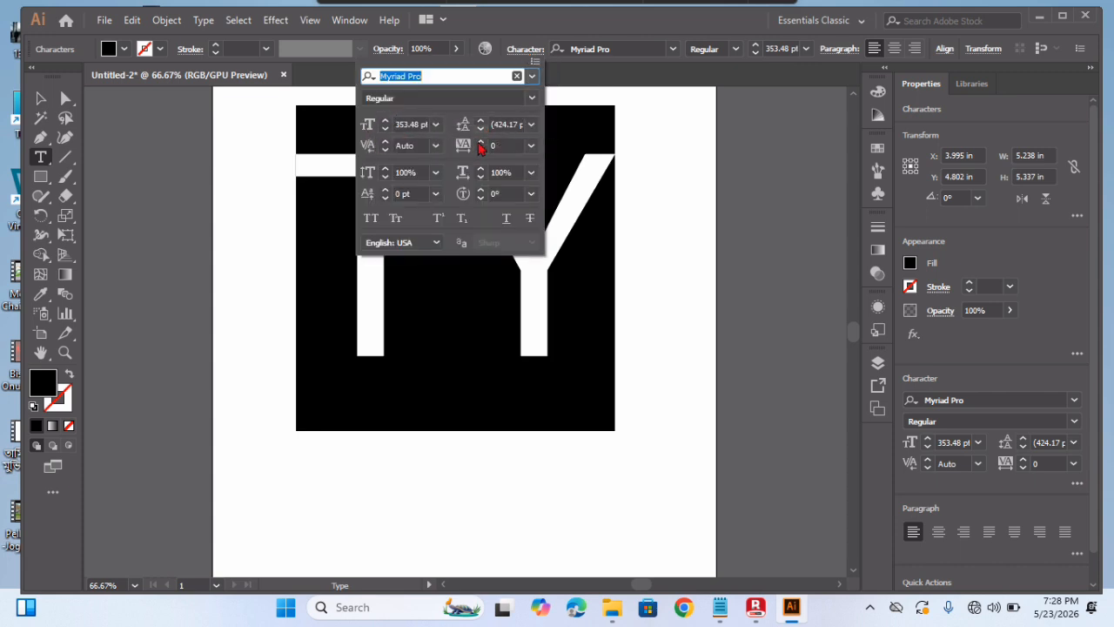
{"action": "left_click", "coordinate": [480, 142]}
{"action": "left_click", "coordinate": [480, 144]}
{"action": "left_click", "coordinate": [436, 73]}
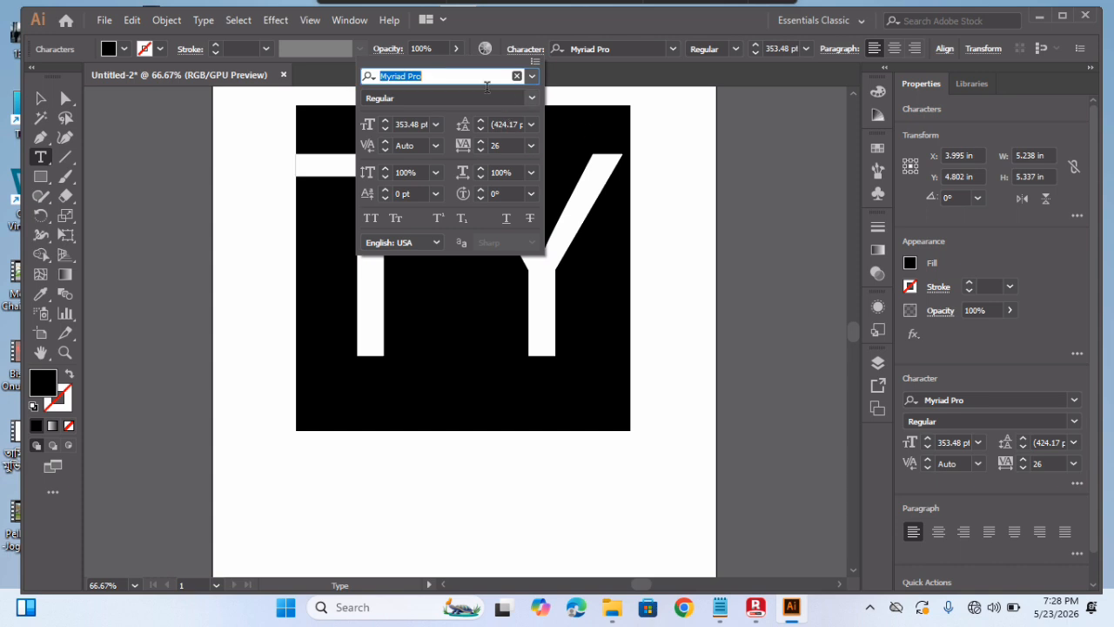
{"action": "left_click", "coordinate": [480, 143]}
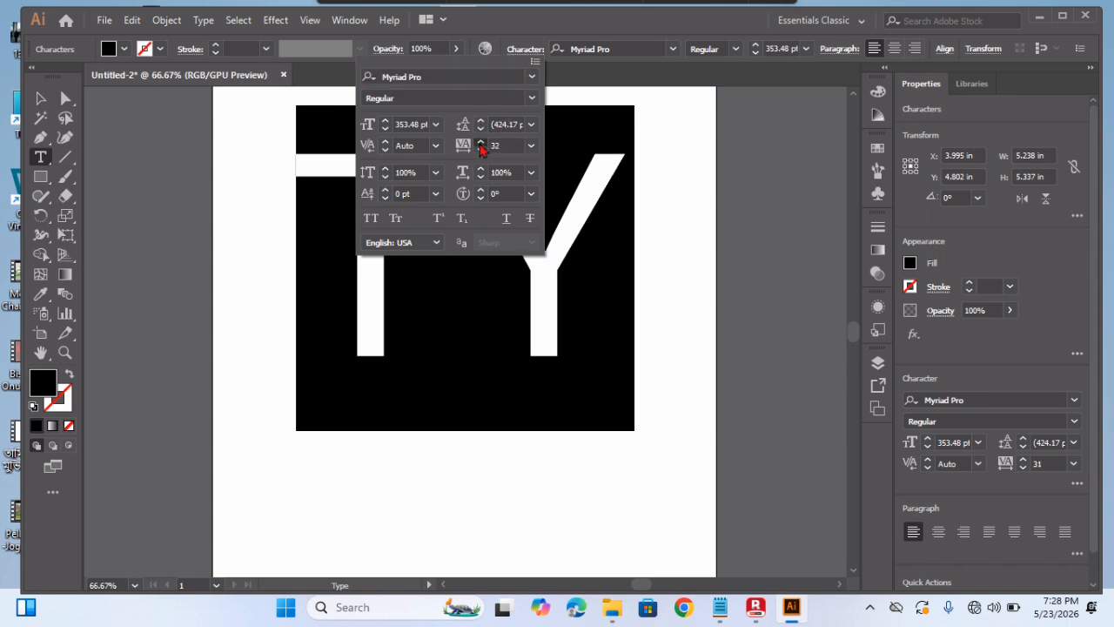
{"action": "left_click", "coordinate": [480, 144]}
{"action": "left_click", "coordinate": [479, 149]}
{"action": "left_click", "coordinate": [480, 150]}
{"action": "left_click", "coordinate": [480, 149]}
{"action": "left_click", "coordinate": [479, 150]}
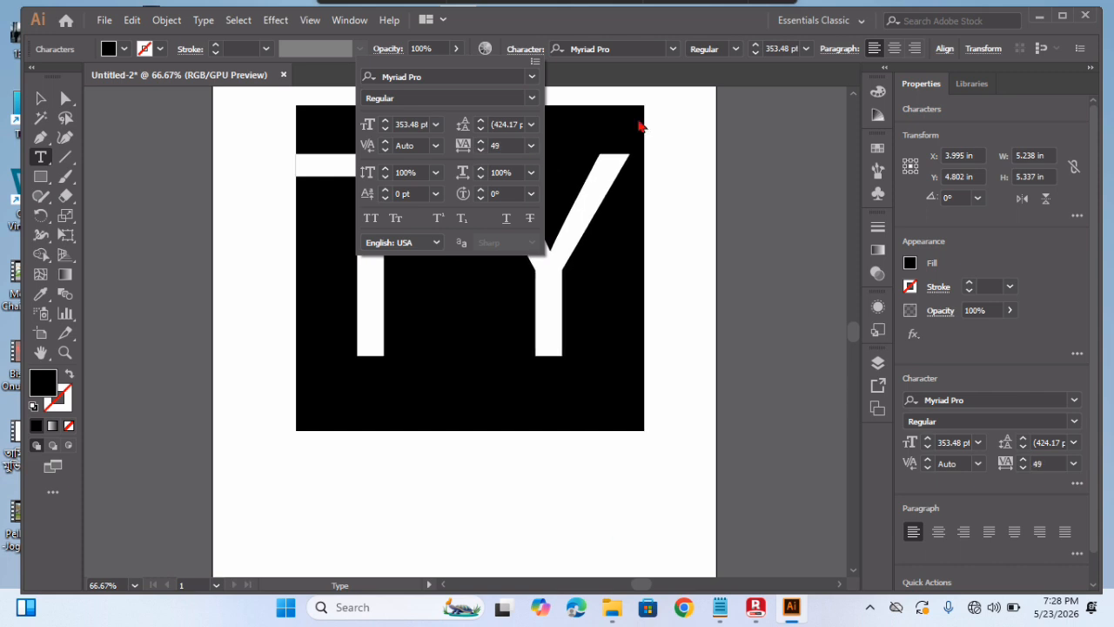
{"action": "left_click", "coordinate": [510, 45]}
Change the whole TY text to the Montserrat Bold font
{"action": "left_click", "coordinate": [465, 156]}
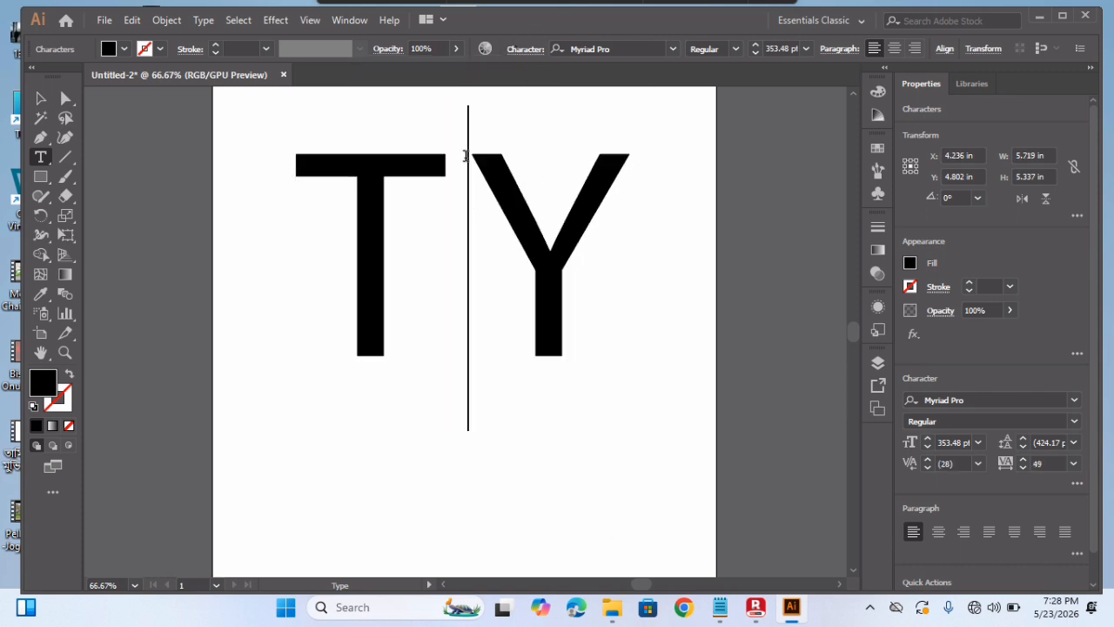
{"action": "key", "text": "ctrl+a"}
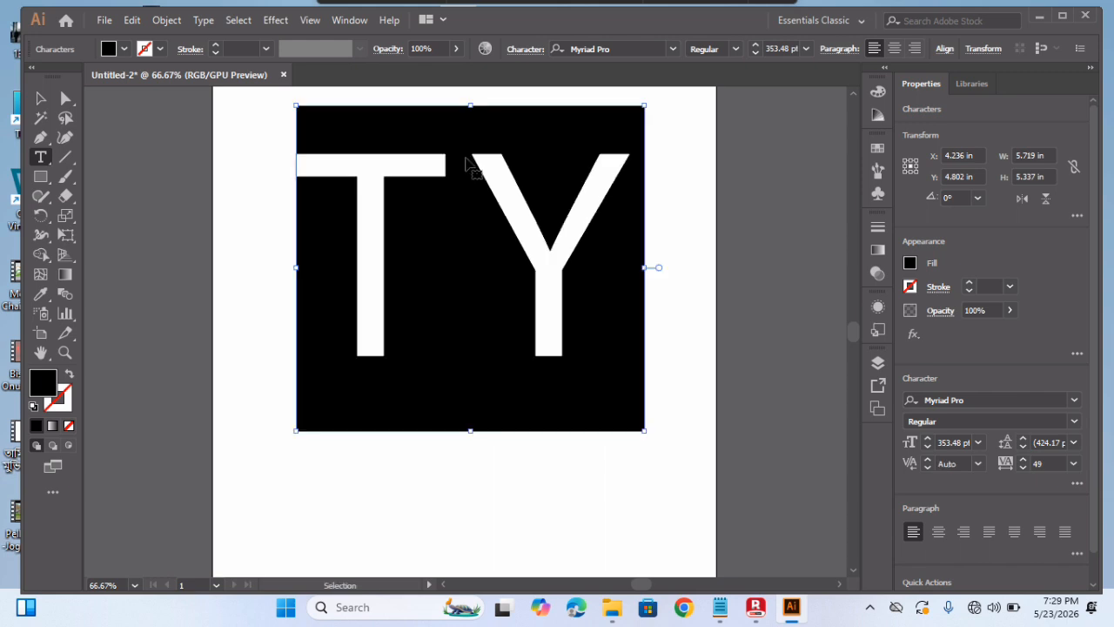
{"action": "left_click", "coordinate": [630, 50]}
{"action": "type", "text": "Mo"}
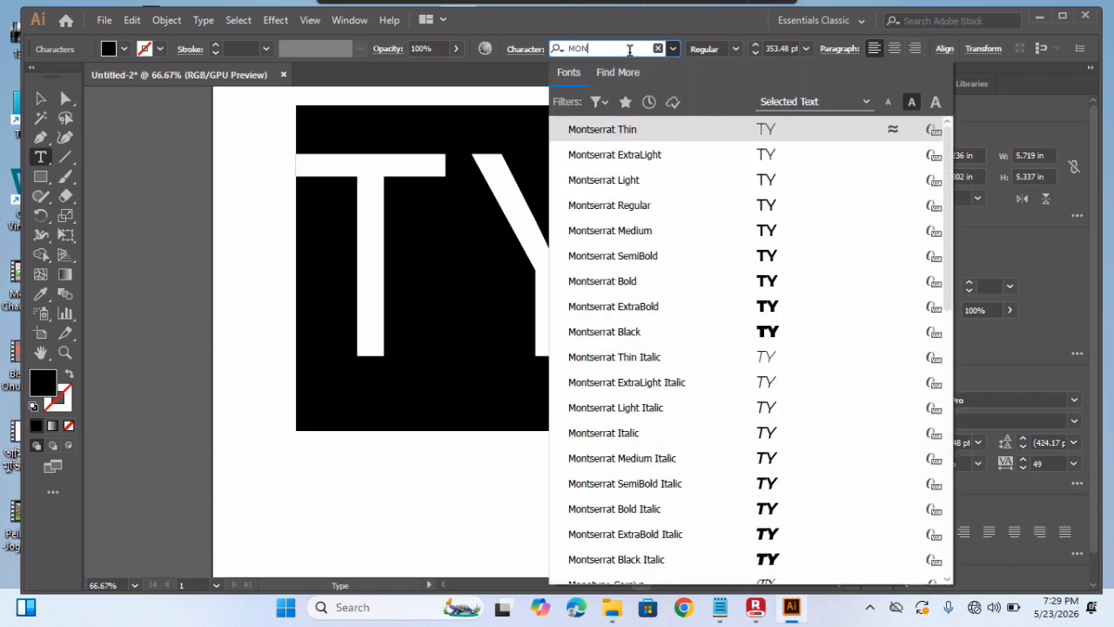
{"action": "left_click", "coordinate": [625, 287]}
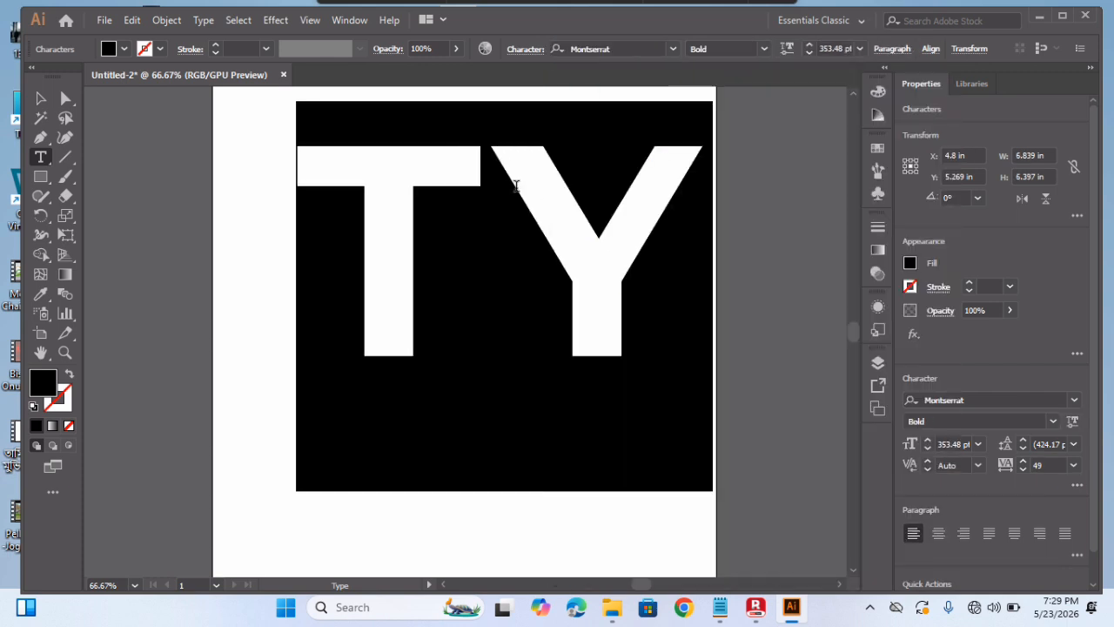
Increase the tracking of the Montserrat TY text to 82
{"action": "left_click", "coordinate": [481, 174]}
{"action": "double_click", "coordinate": [504, 146]}
{"action": "left_click", "coordinate": [535, 55]}
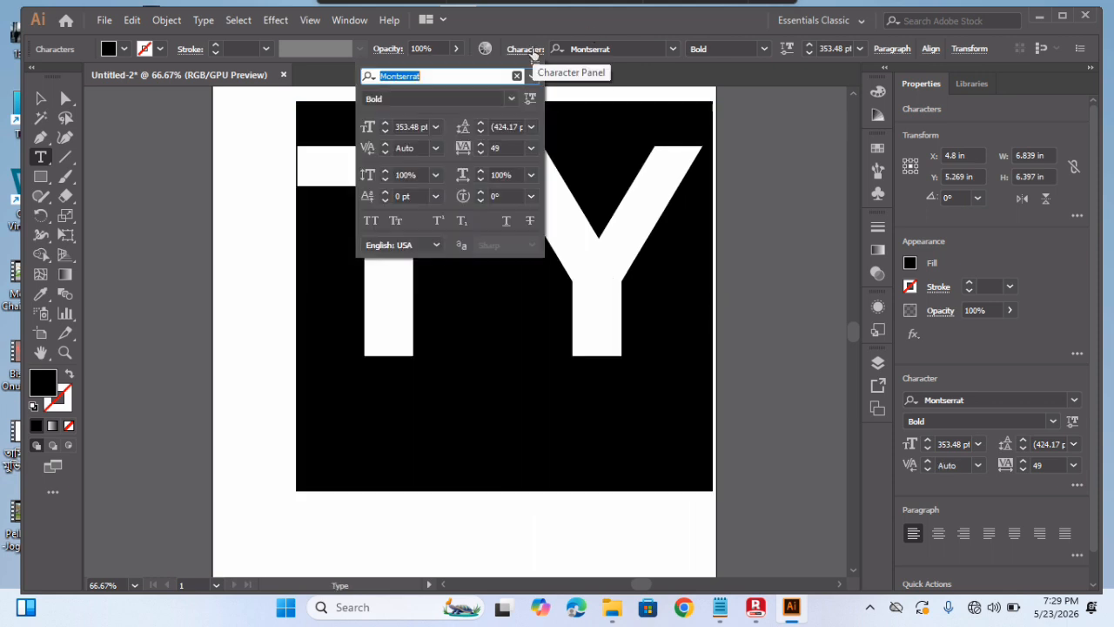
{"action": "left_click", "coordinate": [478, 144]}
{"action": "left_click", "coordinate": [478, 145]}
{"action": "left_click", "coordinate": [478, 145]}
{"action": "left_click", "coordinate": [479, 145]}
{"action": "left_click", "coordinate": [479, 144]}
{"action": "left_click", "coordinate": [479, 145]}
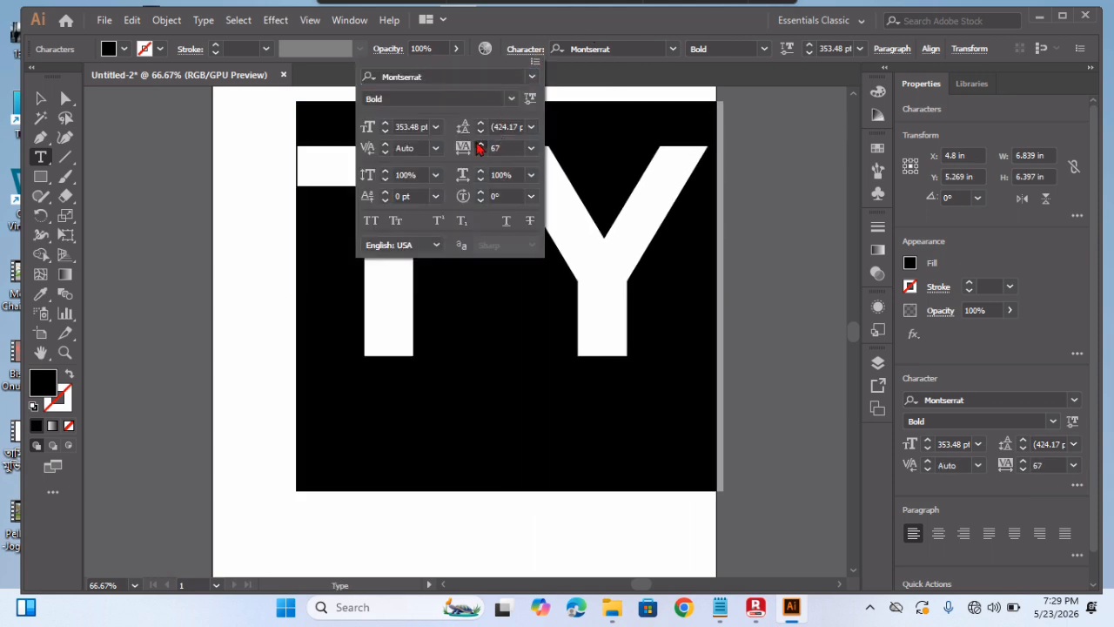
{"action": "left_click", "coordinate": [601, 249]}
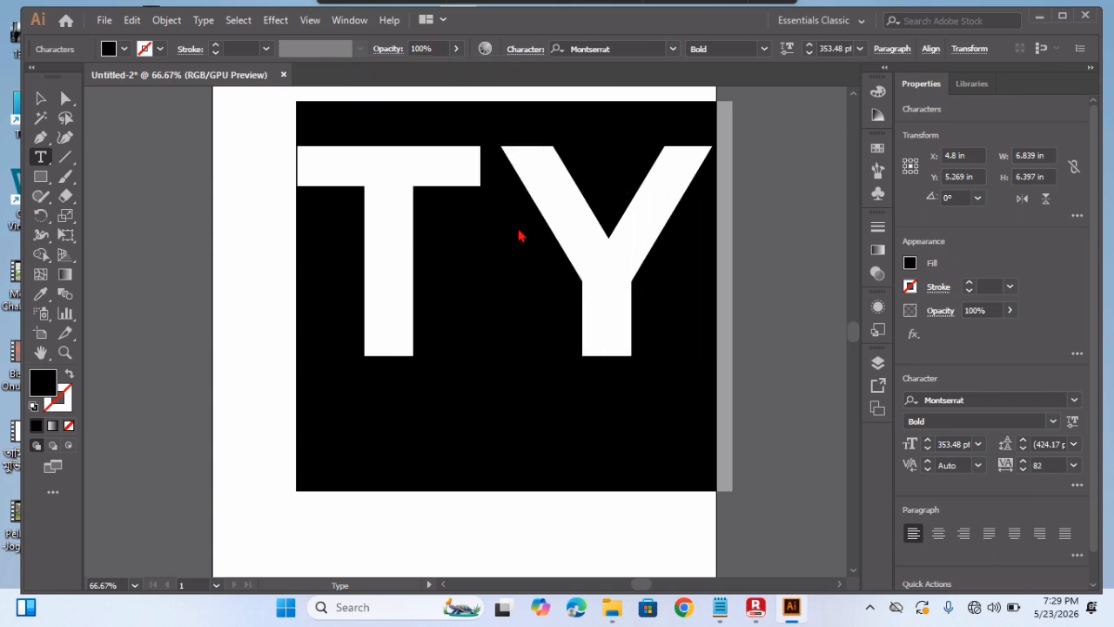
{"action": "left_click", "coordinate": [513, 230]}
Scale the TY text down to about 278 pt and move it to the upper middle of the artboard
{"action": "left_click", "coordinate": [38, 98]}
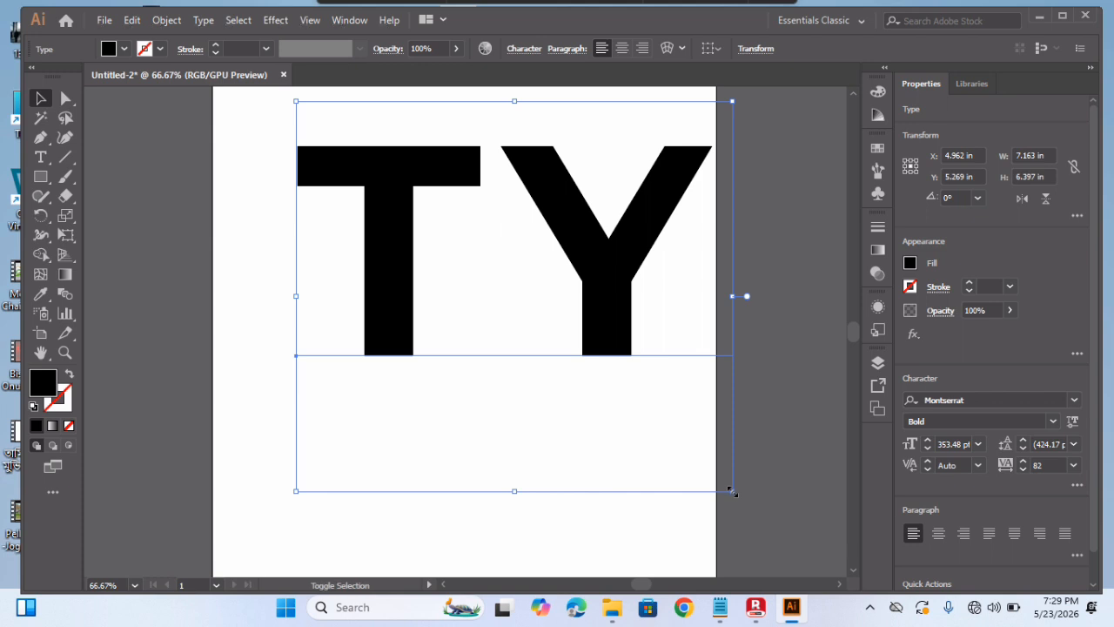
{"action": "left_click_drag", "start_coordinate": [733, 493], "coordinate": [691, 450]}
{"action": "left_click_drag", "start_coordinate": [572, 298], "coordinate": [522, 288]}
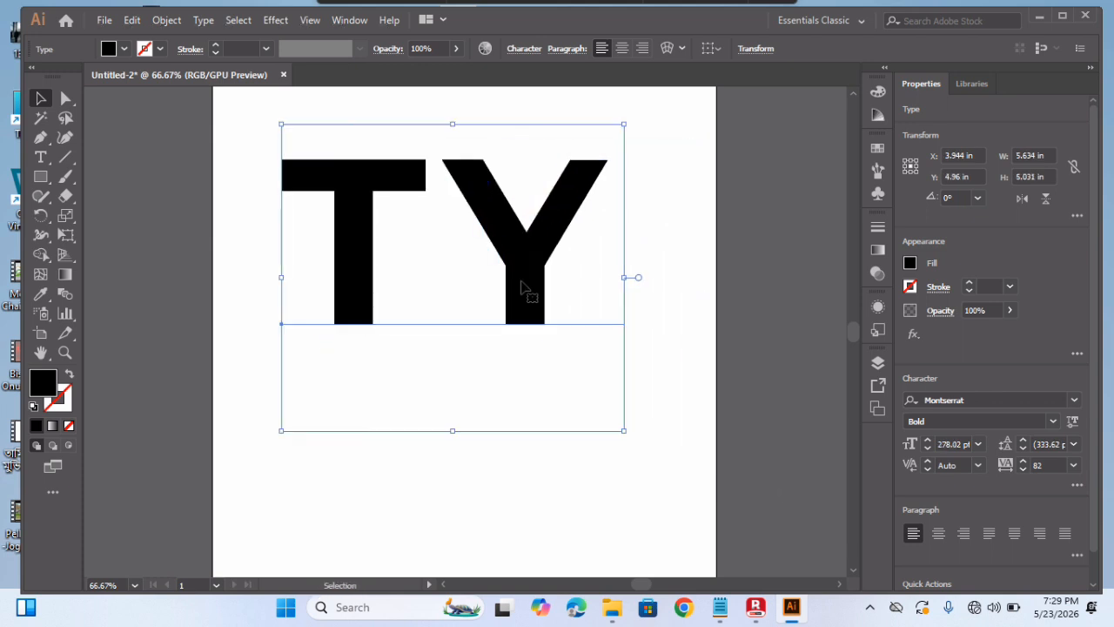
Convert the TY text to outlines and ungroup it into separate T and Y shapes
{"action": "right_click", "coordinate": [522, 288]}
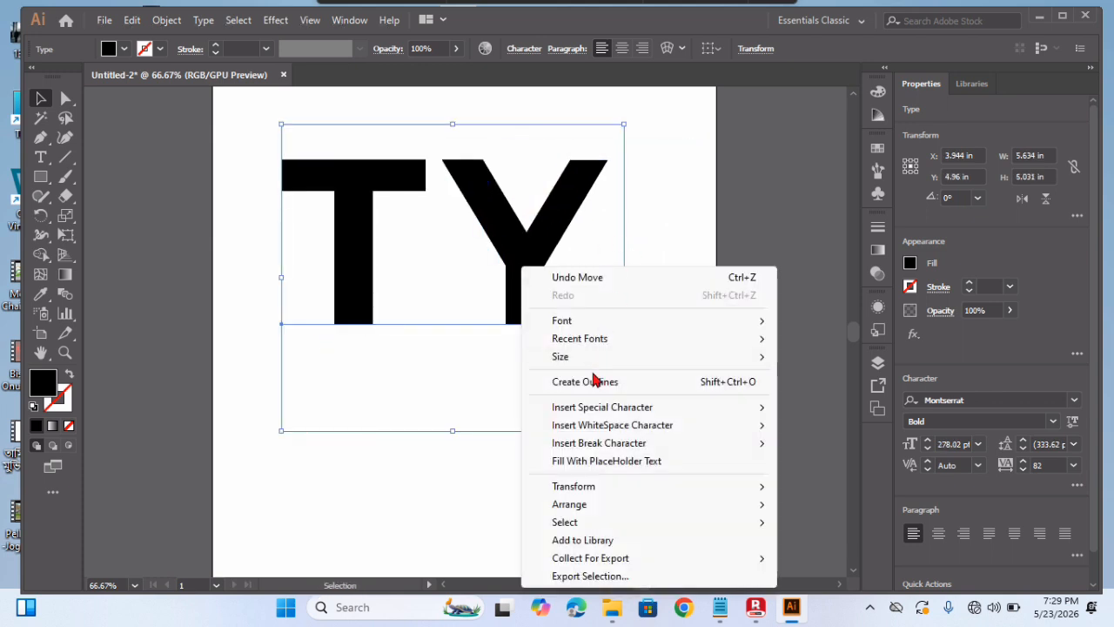
{"action": "mouse_move", "coordinate": [644, 364]}
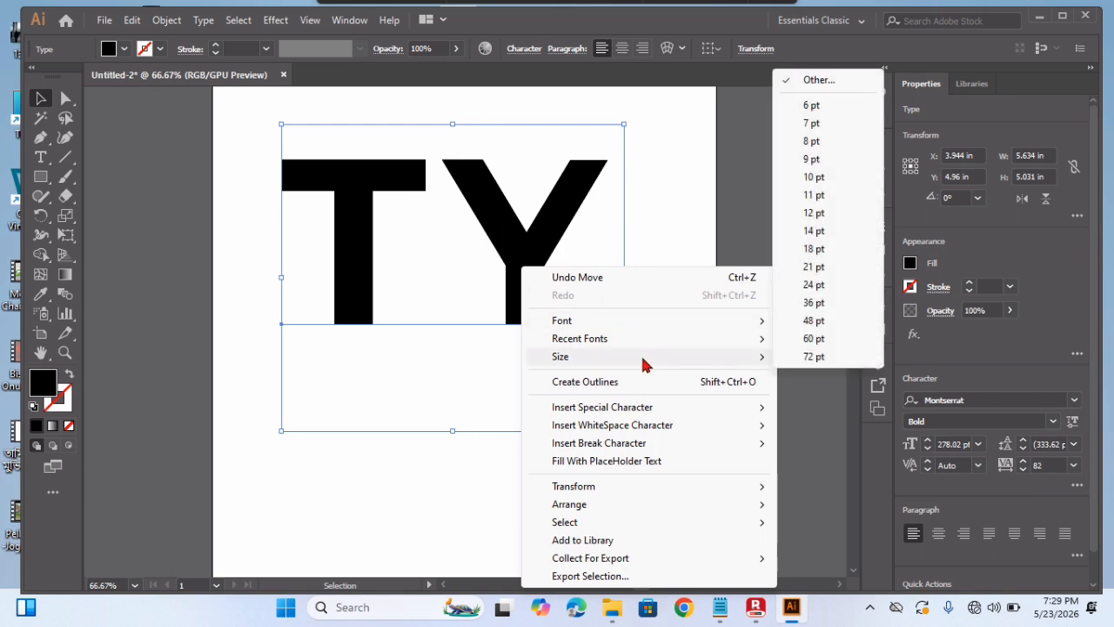
{"action": "left_click", "coordinate": [641, 383]}
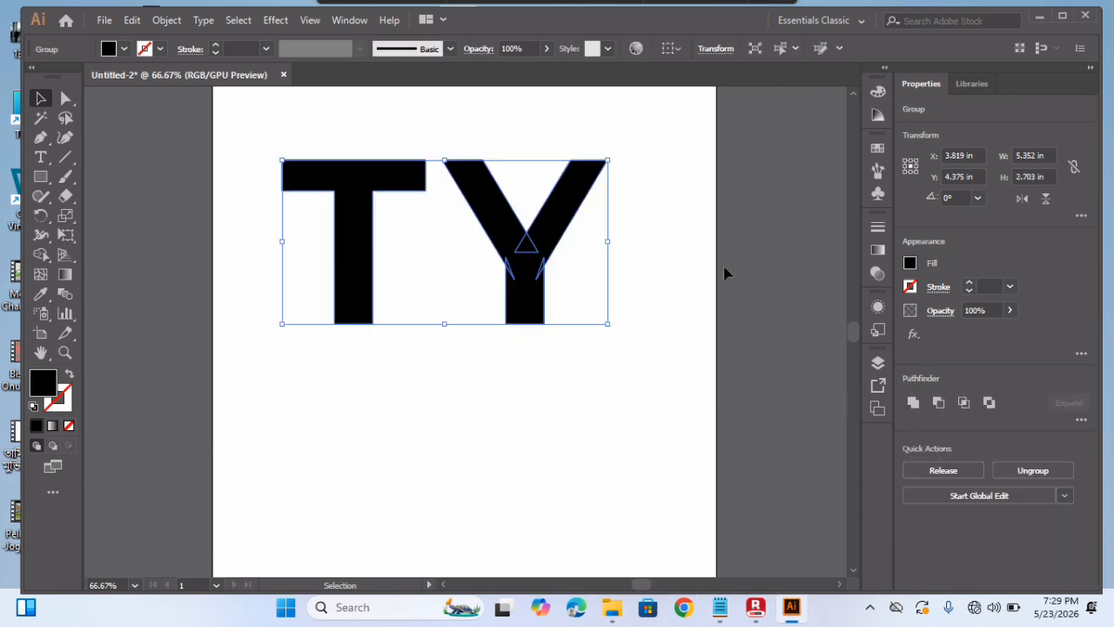
{"action": "left_click", "coordinate": [634, 383]}
{"action": "key", "text": "ctrl+a"}
{"action": "right_click", "coordinate": [516, 273]}
{"action": "left_click", "coordinate": [613, 411]}
{"action": "left_click", "coordinate": [470, 433]}
Check that the Y can be selected on its own, and try to expand both outlined letters together
{"action": "left_click_drag", "start_coordinate": [478, 125], "coordinate": [527, 272]}
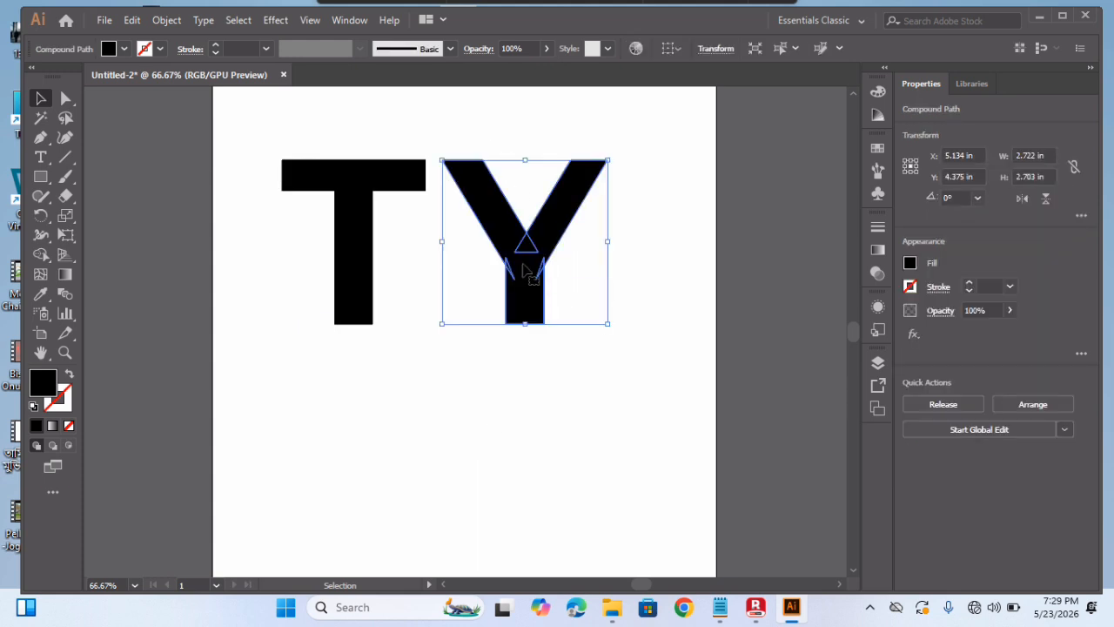
{"action": "right_click", "coordinate": [521, 249]}
{"action": "left_click", "coordinate": [474, 388]}
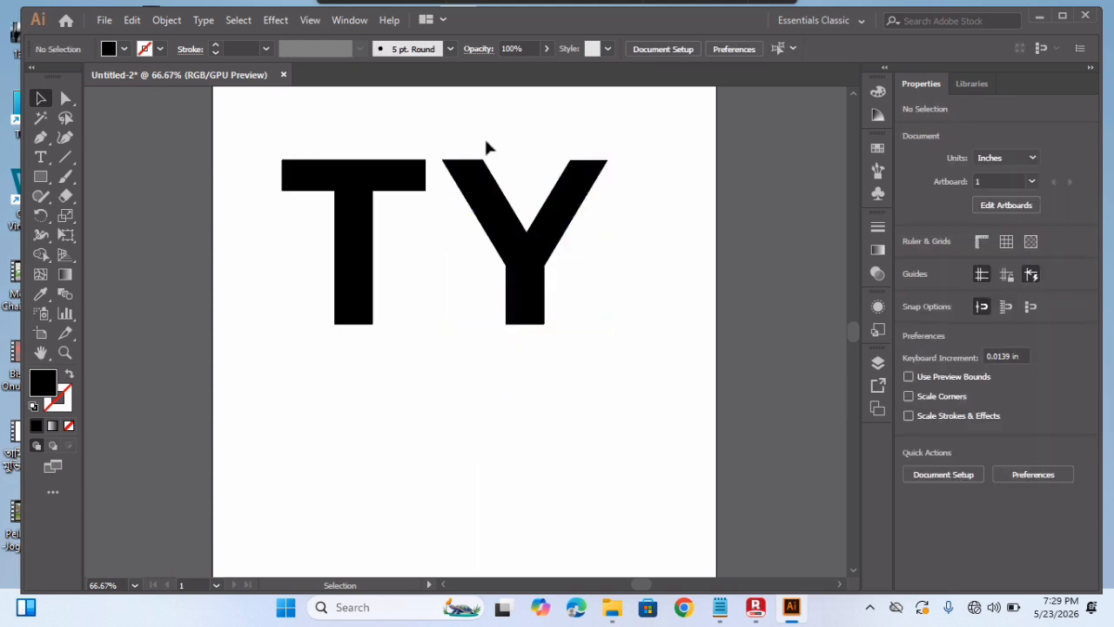
{"action": "left_click_drag", "start_coordinate": [507, 187], "coordinate": [511, 191]}
{"action": "left_click_drag", "start_coordinate": [563, 310], "coordinate": [563, 311]}
{"action": "left_click", "coordinate": [166, 20]}
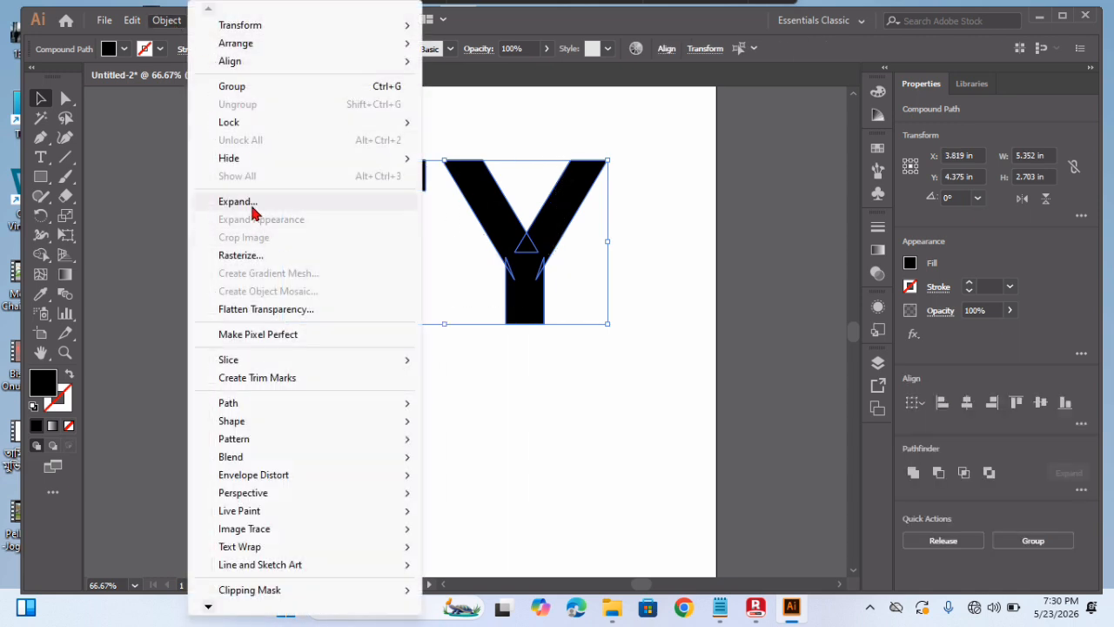
{"action": "left_click", "coordinate": [253, 203]}
{"action": "left_click", "coordinate": [401, 402]}
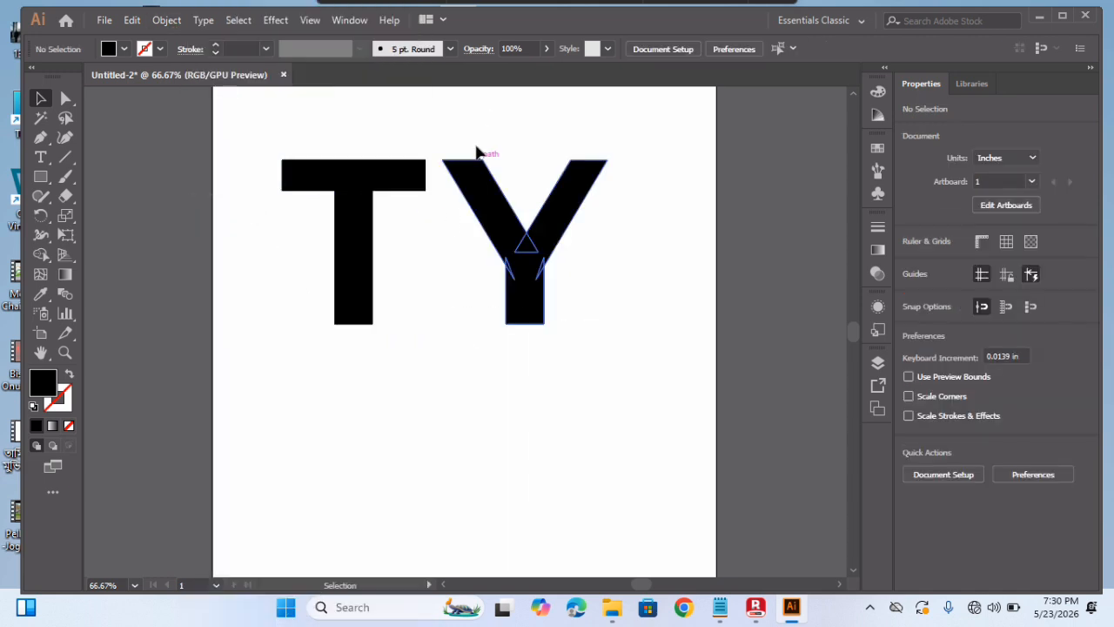
Try to expand the outlined Y and T one letter at a time
{"action": "left_click", "coordinate": [533, 243]}
{"action": "left_click", "coordinate": [167, 20]}
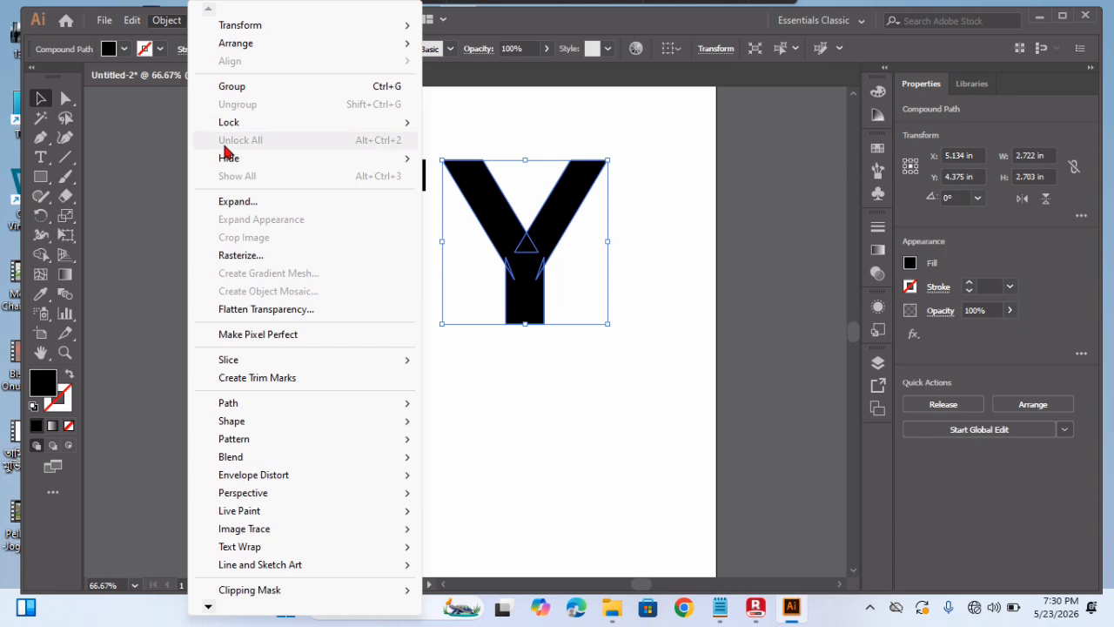
{"action": "left_click", "coordinate": [251, 207]}
{"action": "left_click", "coordinate": [401, 339]}
{"action": "left_click", "coordinate": [338, 223]}
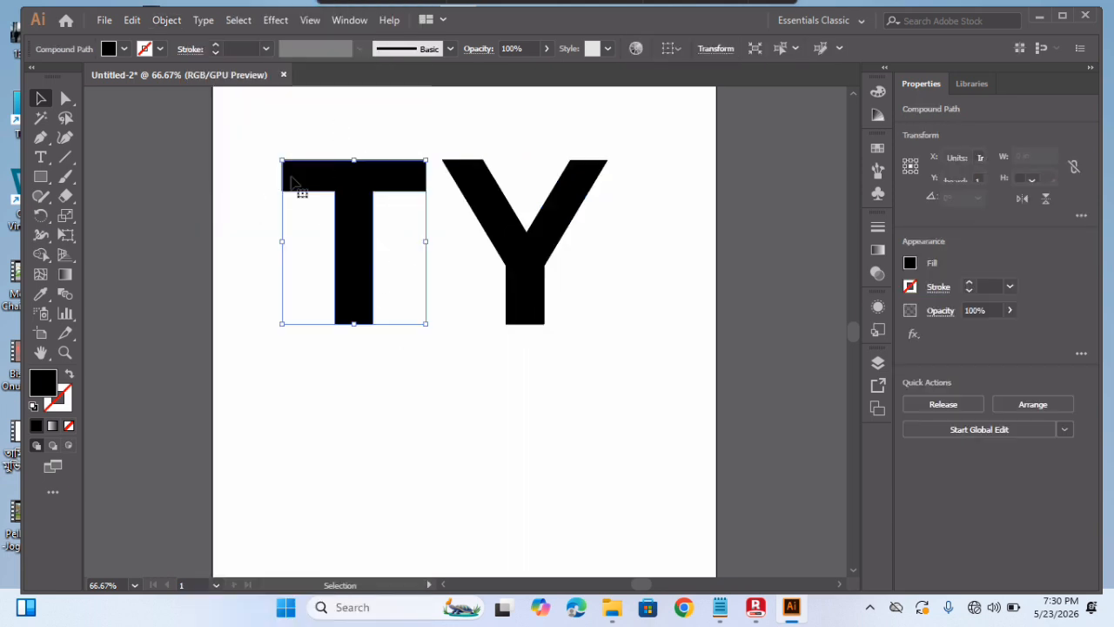
{"action": "left_click", "coordinate": [166, 20]}
{"action": "left_click", "coordinate": [249, 207]}
{"action": "left_click", "coordinate": [259, 229]}
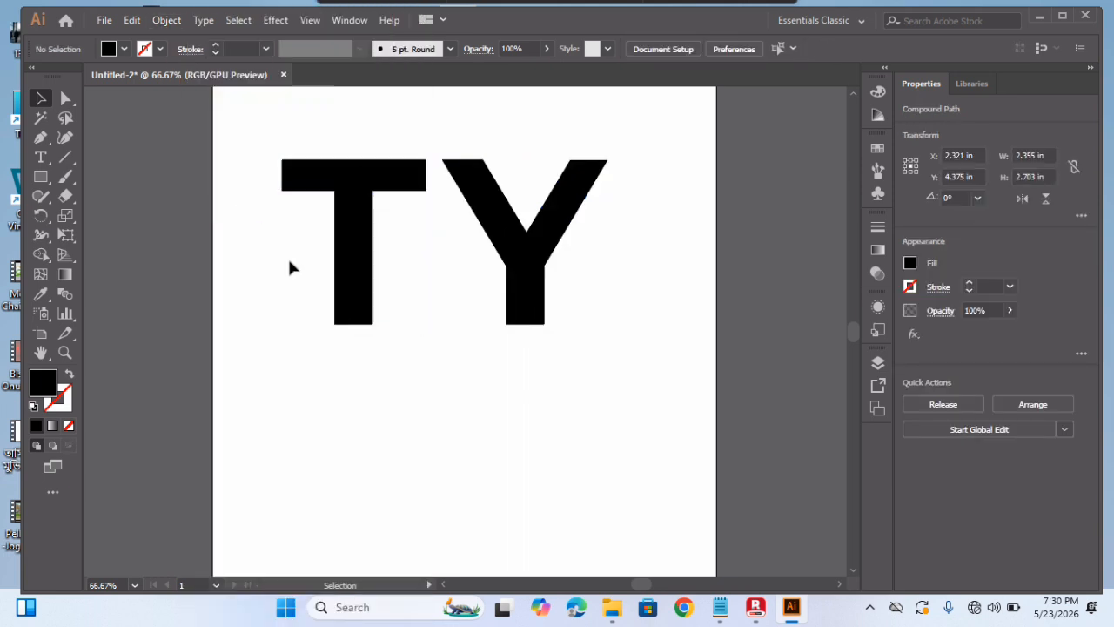
Adjust the gap between the letters by shifting the Y sideways, and raise the Y about 0.55 in above the T
{"action": "left_click_drag", "start_coordinate": [465, 96], "coordinate": [532, 235]}
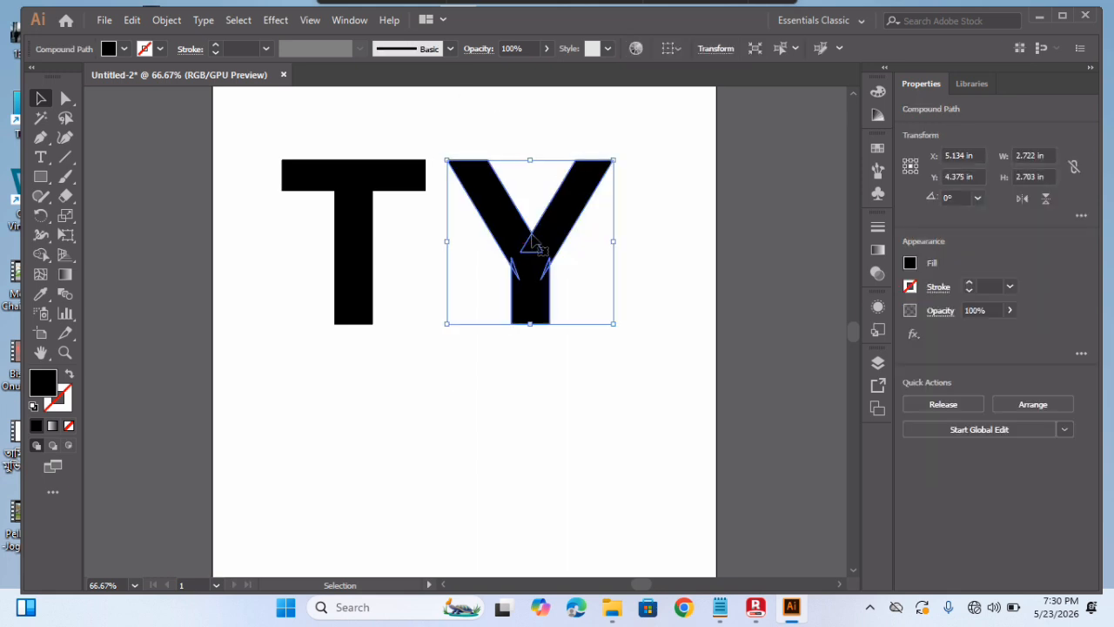
{"action": "left_click", "coordinate": [509, 414]}
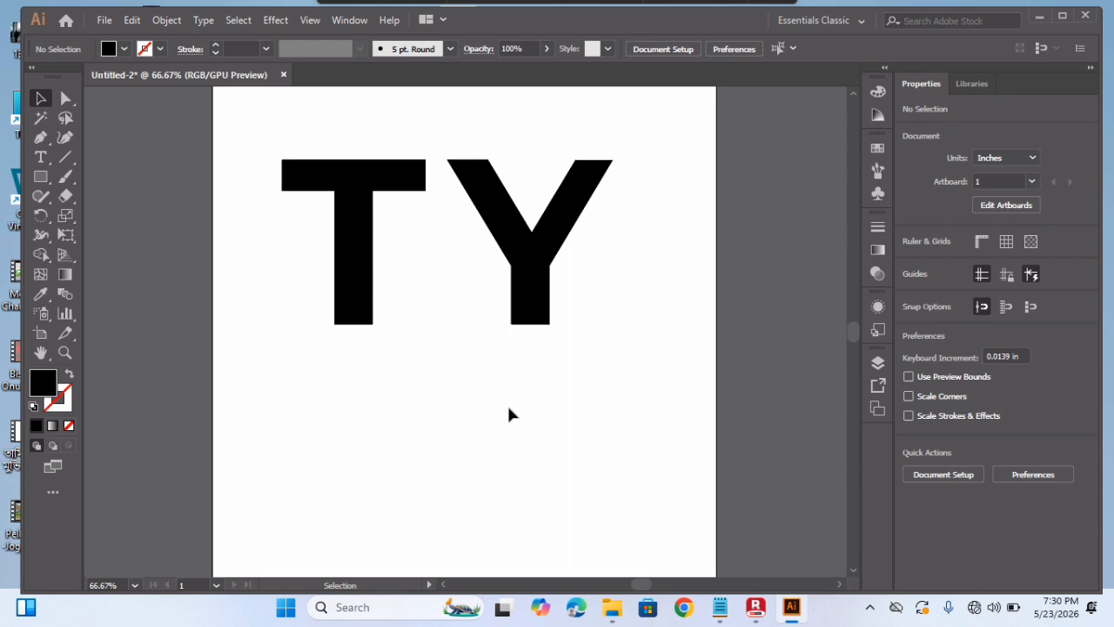
{"action": "left_click_drag", "start_coordinate": [261, 137], "coordinate": [485, 406]}
{"action": "left_click", "coordinate": [592, 354]}
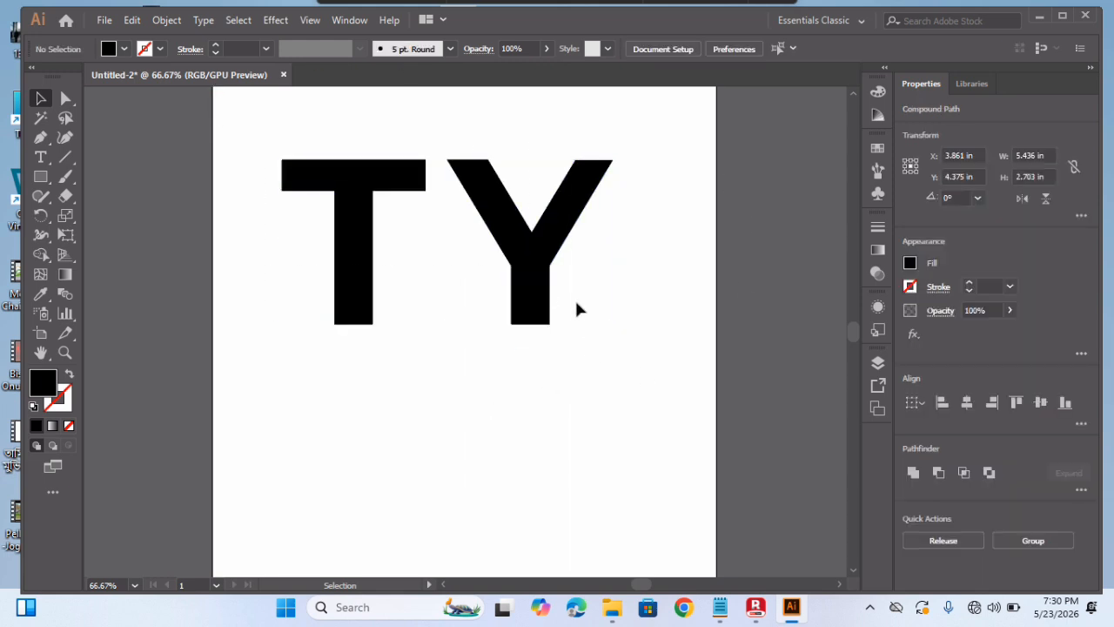
{"action": "left_click", "coordinate": [521, 271]}
{"action": "left_click_drag", "start_coordinate": [521, 272], "coordinate": [515, 239]}
{"action": "left_click", "coordinate": [554, 390]}
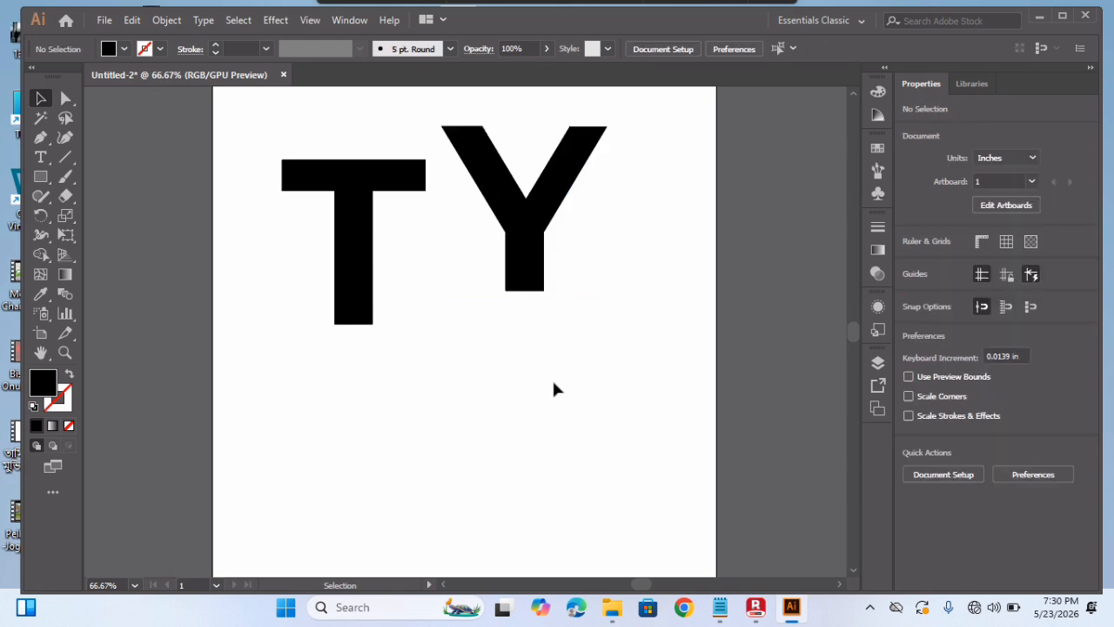
Select both letters and align them to each other by their vertical centers
{"action": "left_click_drag", "start_coordinate": [304, 346], "coordinate": [634, 129]}
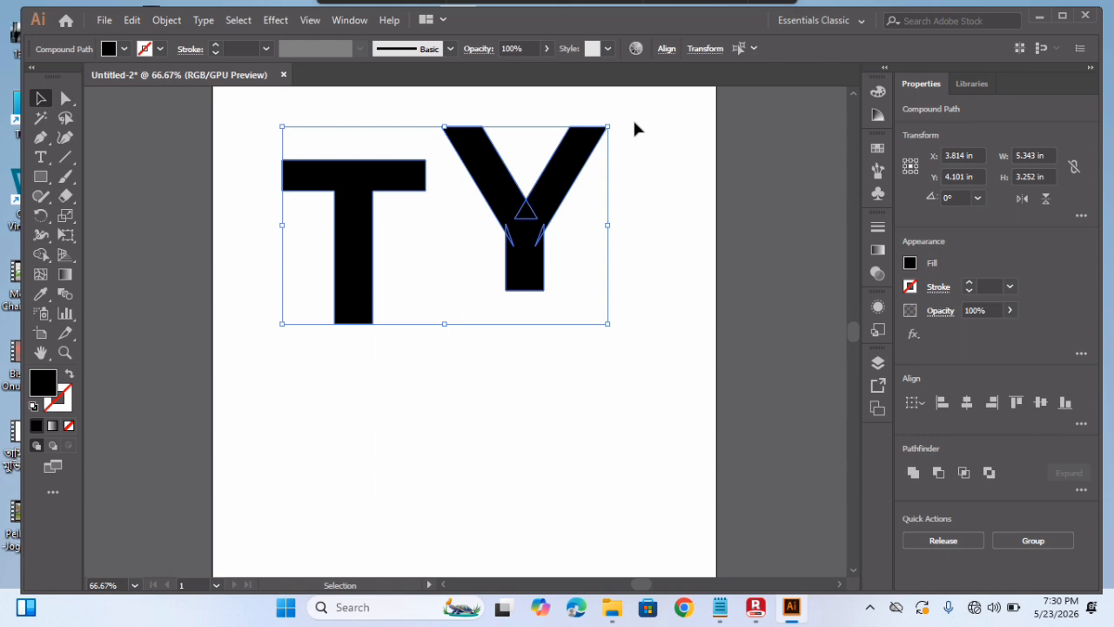
{"action": "left_click", "coordinate": [667, 48]}
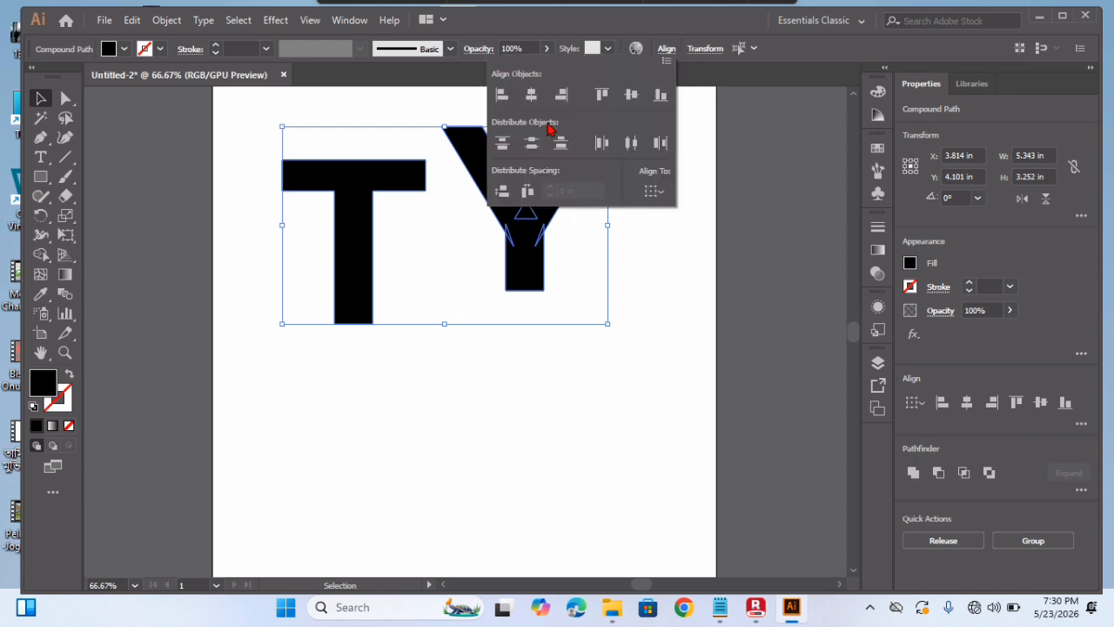
{"action": "left_click", "coordinate": [631, 94]}
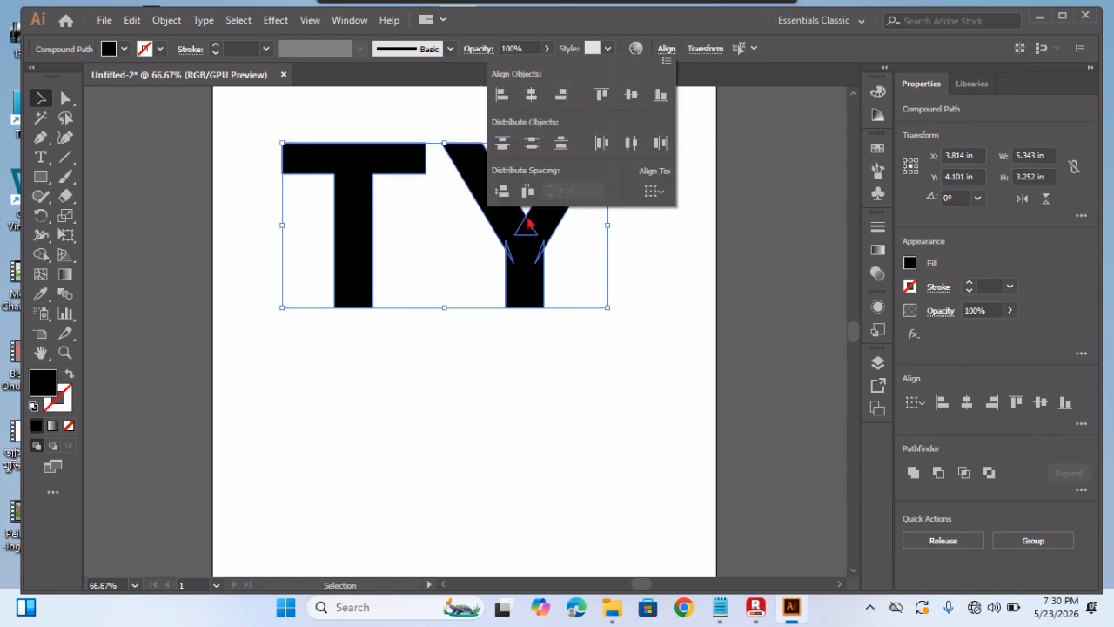
{"action": "left_click", "coordinate": [521, 263]}
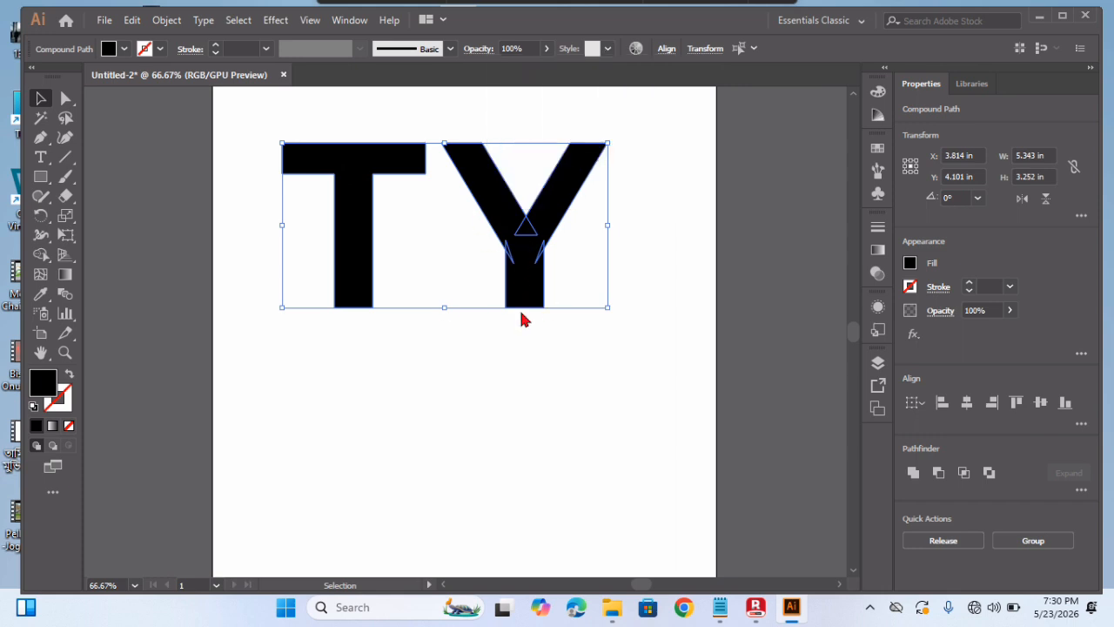
{"action": "left_click", "coordinate": [665, 247]}
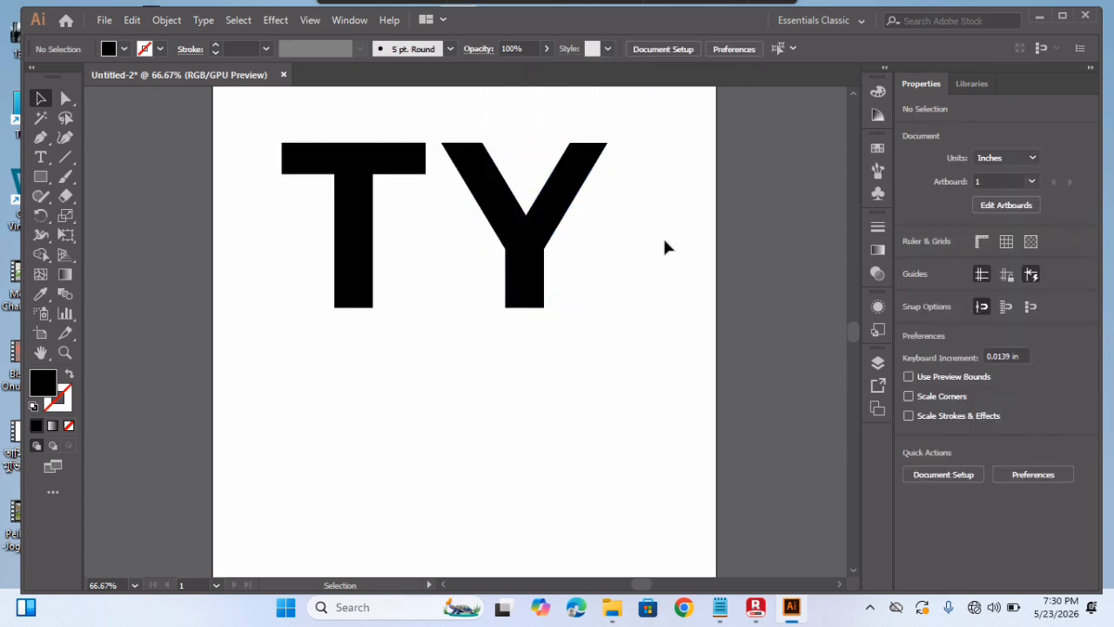
Switch to the Notepad course notes to review the Alignment topic under typography, and return to Illustrator
{"action": "left_click", "coordinate": [719, 607]}
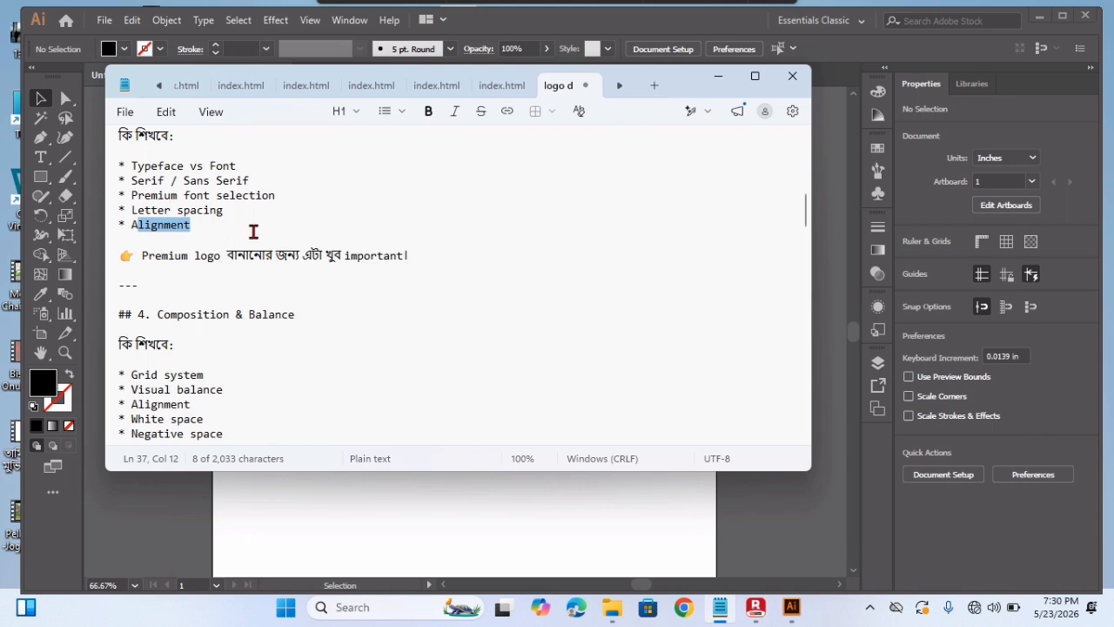
{"action": "left_click", "coordinate": [246, 230]}
{"action": "left_click", "coordinate": [418, 521]}
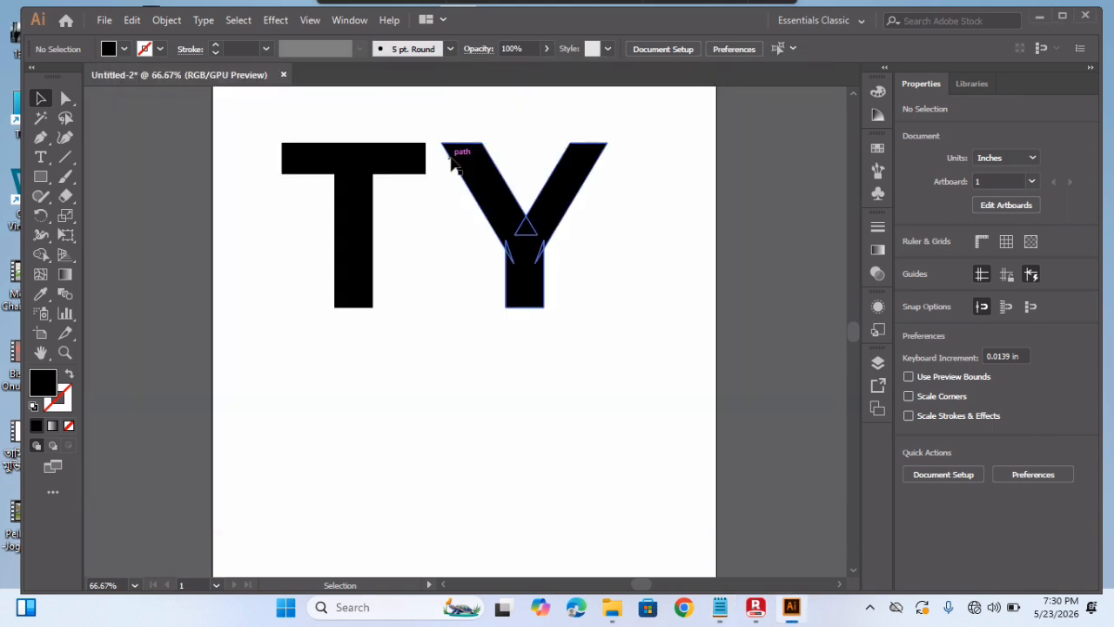
{"action": "left_click", "coordinate": [453, 165]}
{"action": "left_click", "coordinate": [437, 133]}
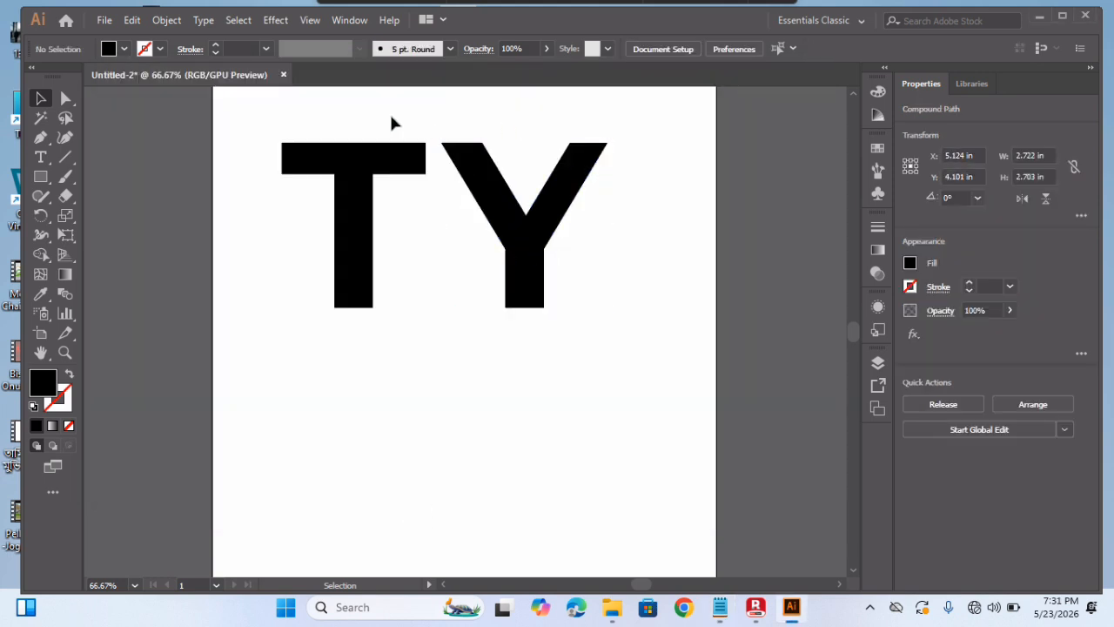
{"action": "left_click_drag", "start_coordinate": [287, 117], "coordinate": [591, 278]}
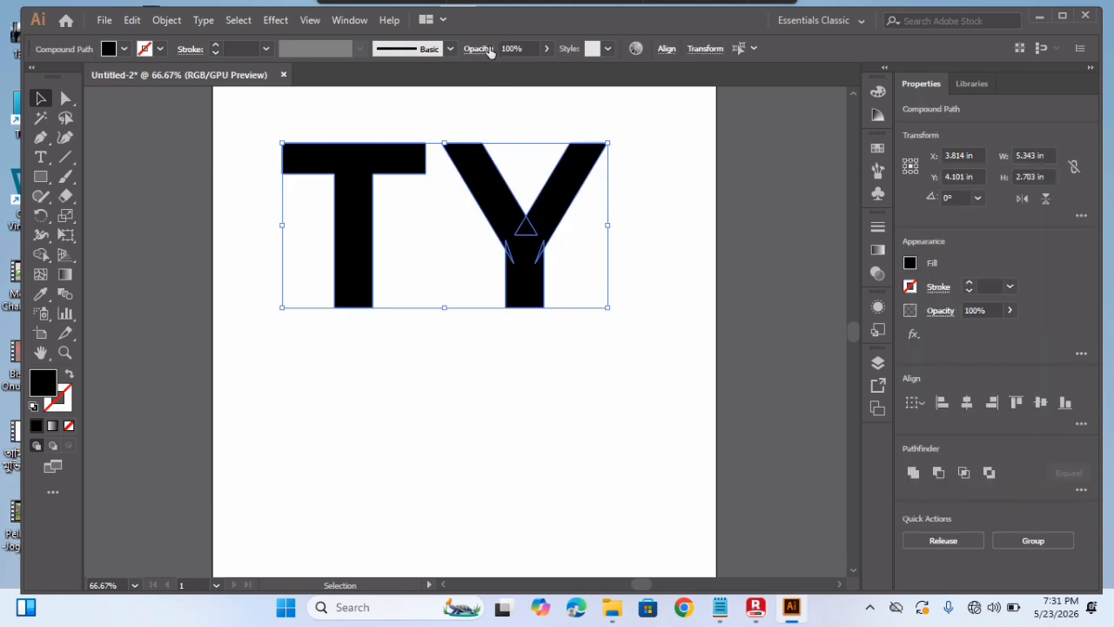
{"action": "left_click", "coordinate": [488, 50]}
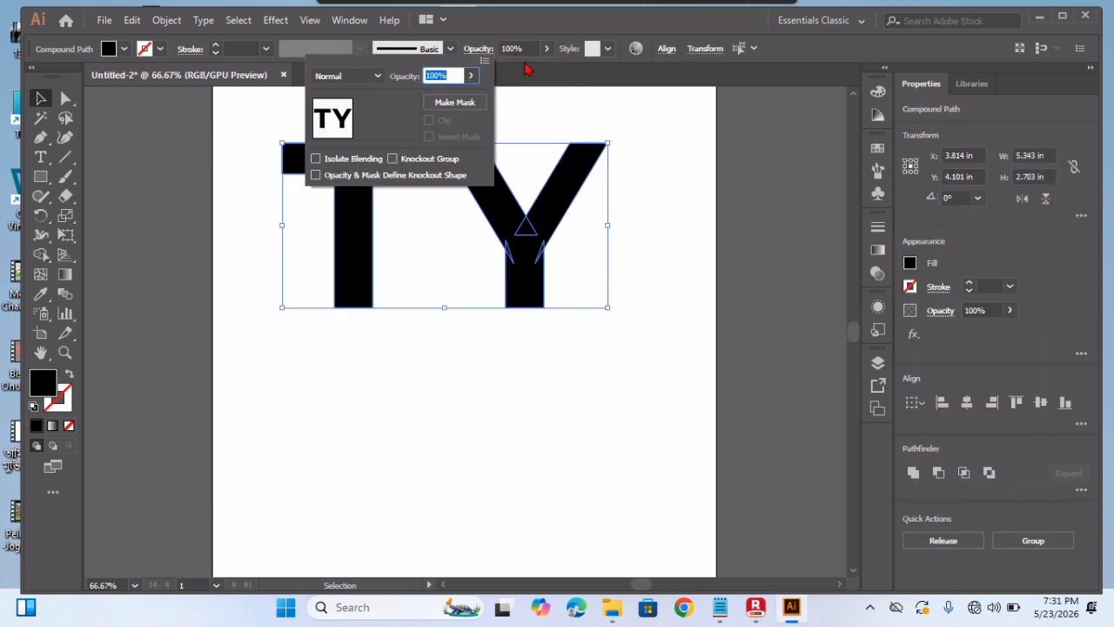
{"action": "left_click", "coordinate": [489, 51]}
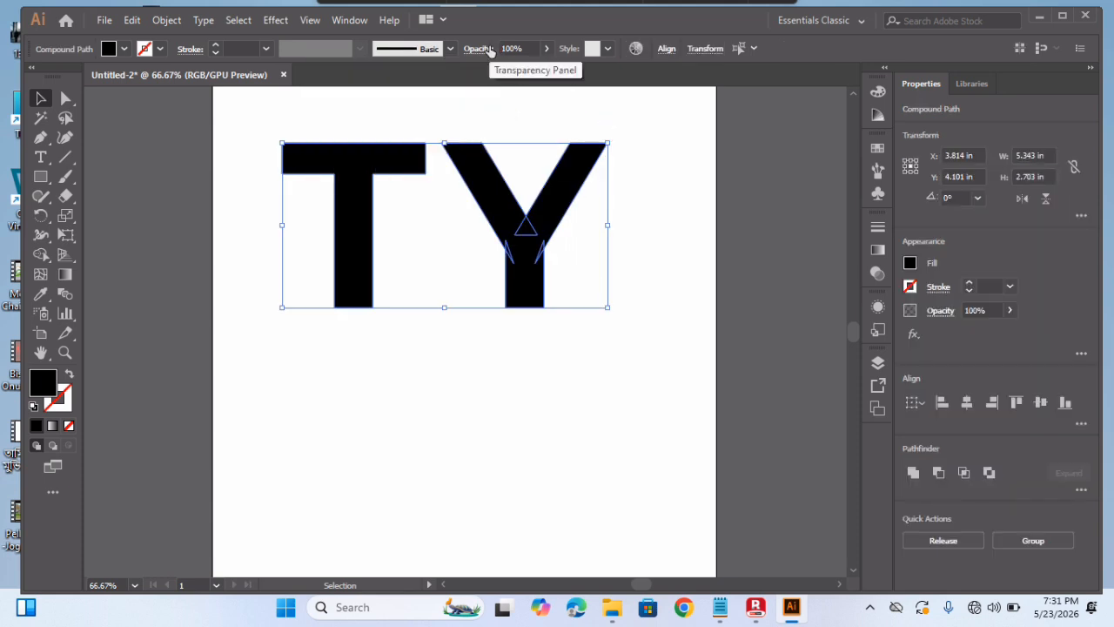
{"action": "left_click", "coordinate": [474, 343]}
{"action": "left_click_drag", "start_coordinate": [248, 125], "coordinate": [567, 294]}
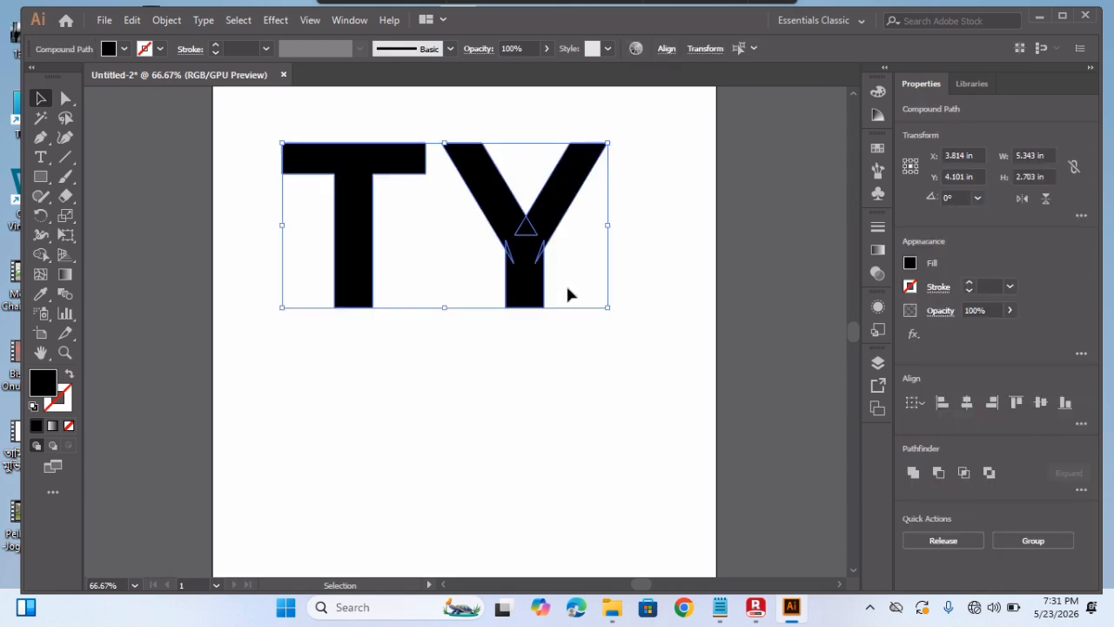
{"action": "left_click", "coordinate": [639, 377]}
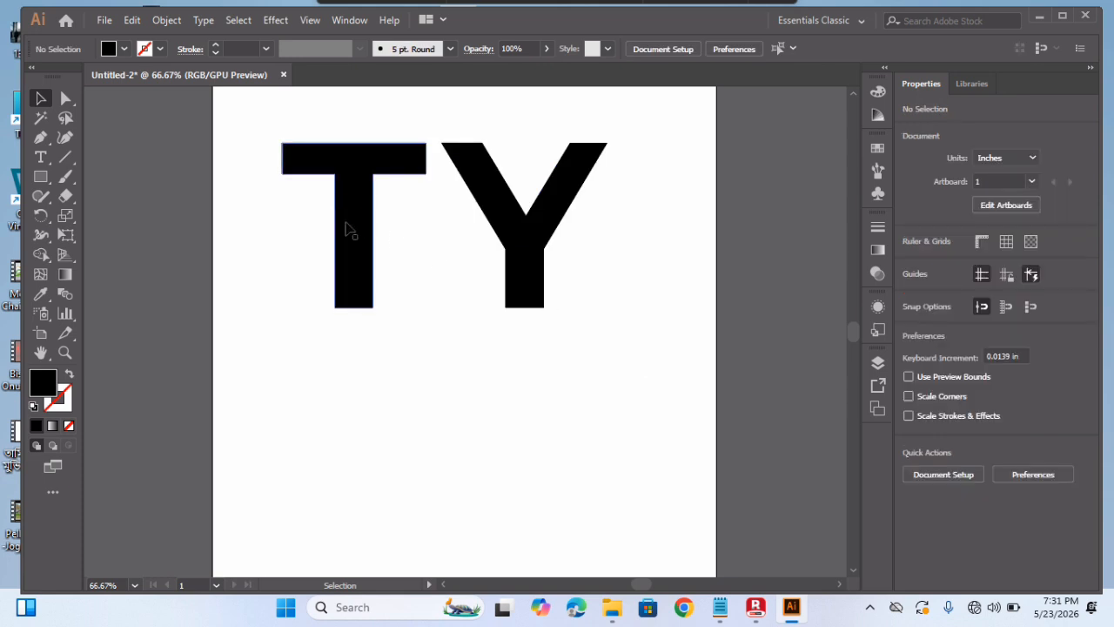
{"action": "left_click", "coordinate": [346, 228]}
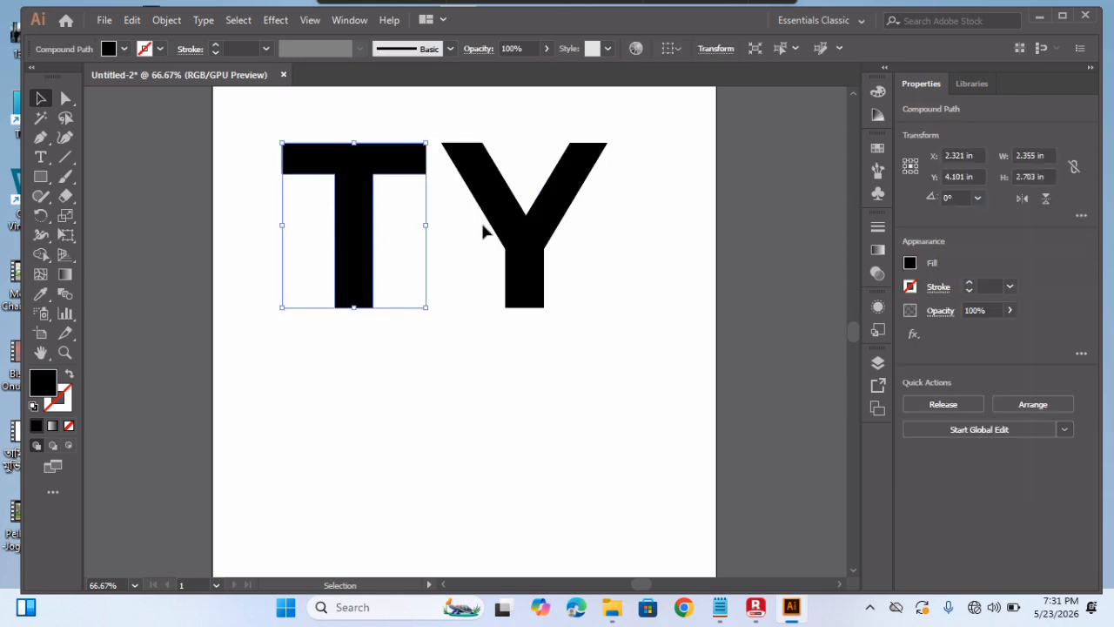
{"action": "left_click", "coordinate": [527, 229]}
{"action": "key", "text": "ctrl+a"}
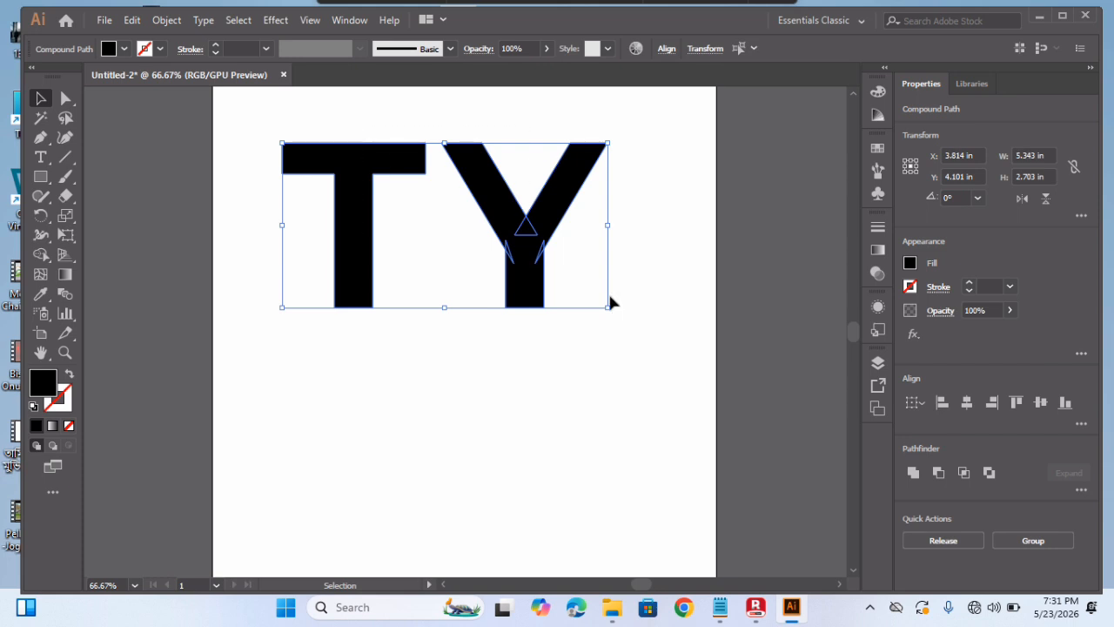
{"action": "left_click", "coordinate": [597, 453]}
Move the Y and the T lower on the artboard to different heights, with the T about 2.19 in below the Y
{"action": "left_click_drag", "start_coordinate": [533, 212], "coordinate": [512, 278]}
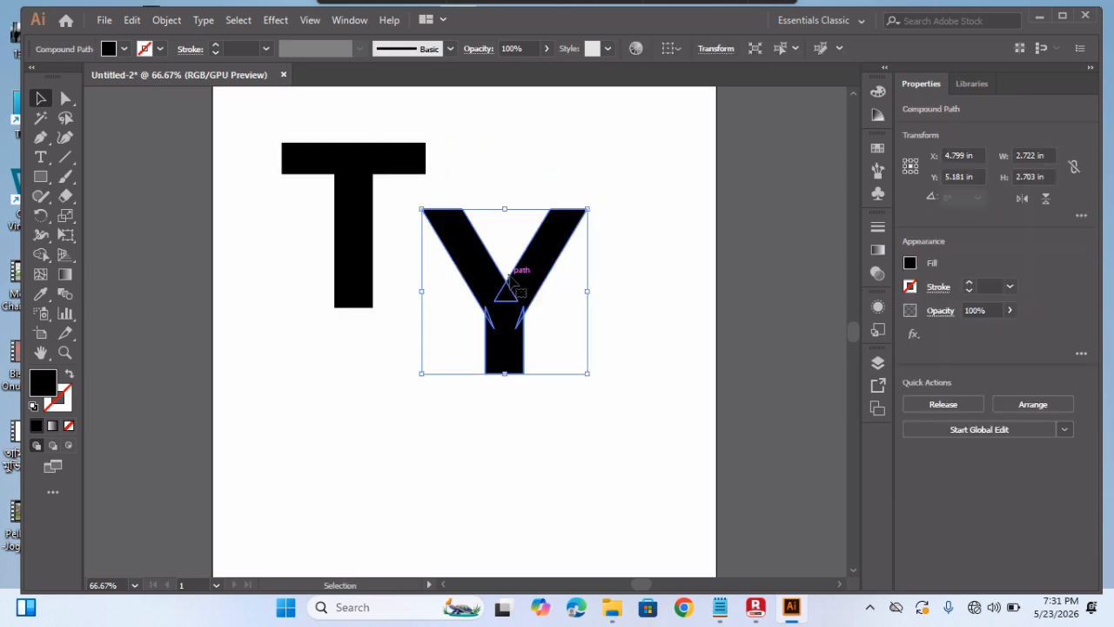
{"action": "left_click_drag", "start_coordinate": [281, 123], "coordinate": [642, 381]}
{"action": "left_click", "coordinate": [473, 219]}
{"action": "left_click_drag", "start_coordinate": [356, 174], "coordinate": [384, 376]}
{"action": "left_click", "coordinate": [548, 377]}
Select both letters and align them with each other by their vertical centers
{"action": "left_click_drag", "start_coordinate": [320, 167], "coordinate": [651, 308]}
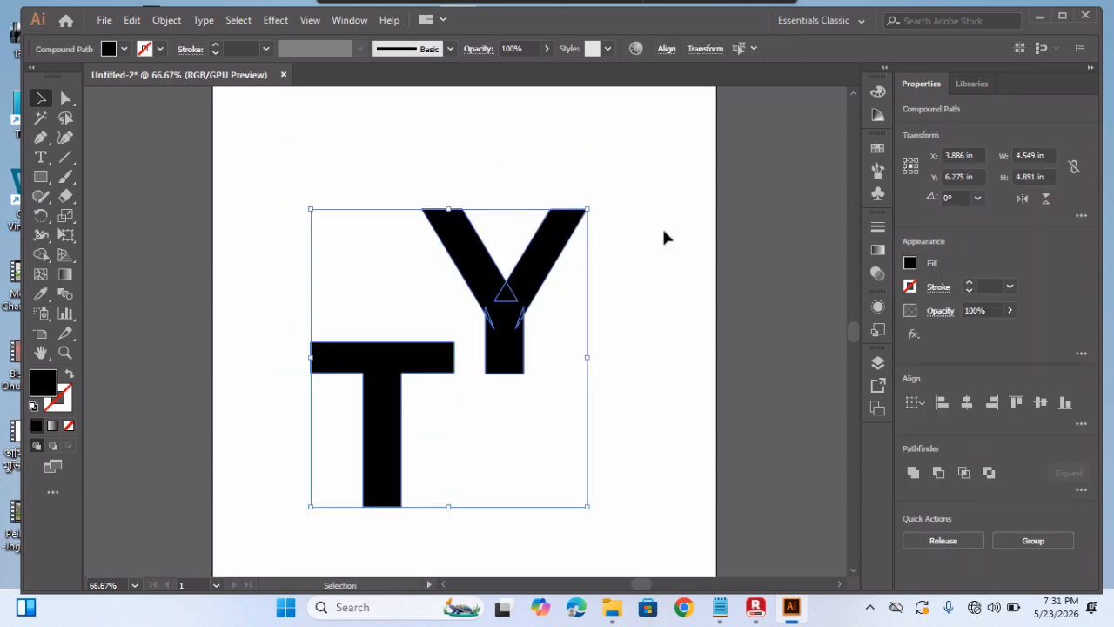
{"action": "left_click", "coordinate": [667, 48]}
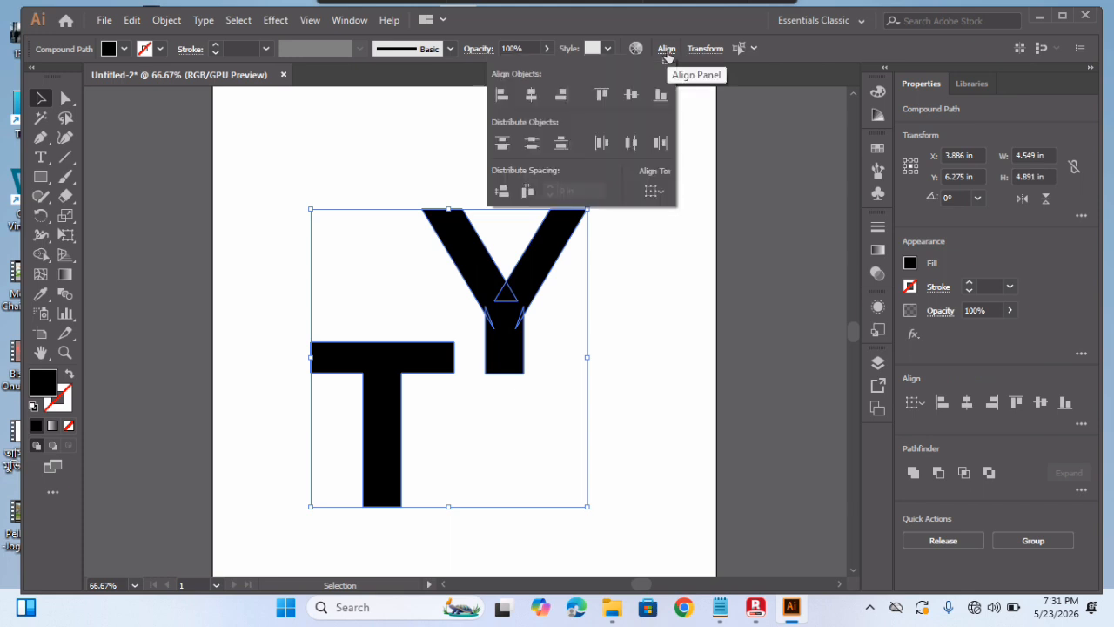
{"action": "left_click", "coordinate": [631, 94]}
Move the Y sideways until it overlaps the T's arm, and nudge it up until its top is level with the T's
{"action": "left_click_drag", "start_coordinate": [524, 364], "coordinate": [477, 369]}
{"action": "left_click", "coordinate": [630, 354]}
{"action": "left_click", "coordinate": [604, 377]}
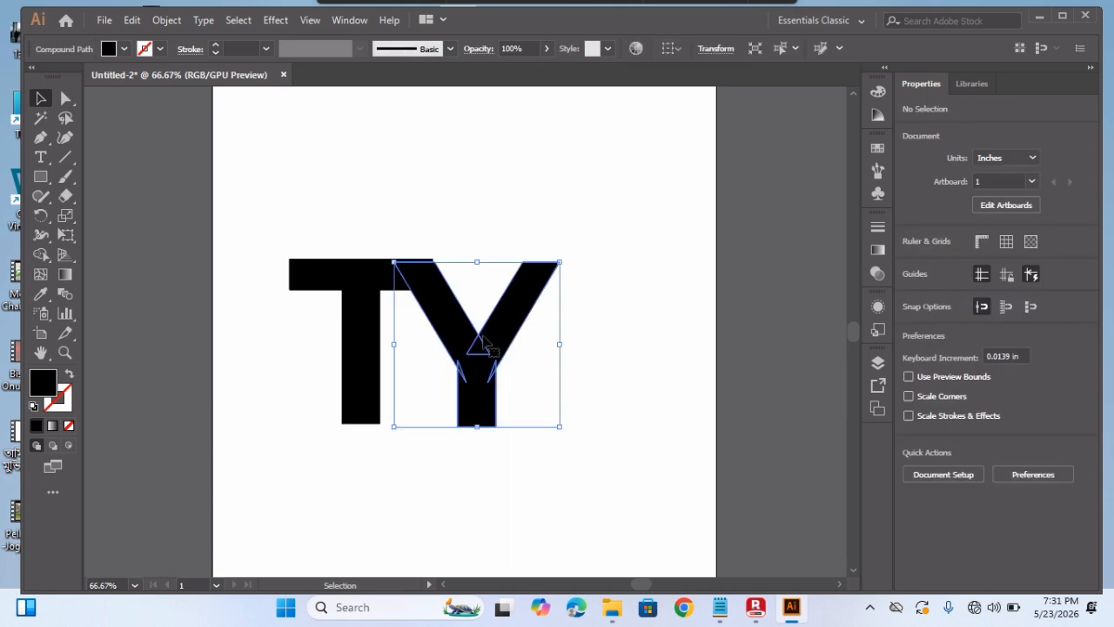
{"action": "left_click", "coordinate": [485, 342]}
{"action": "key", "text": "Up"}
{"action": "key", "text": "Up"}
{"action": "key", "text": "Up"}
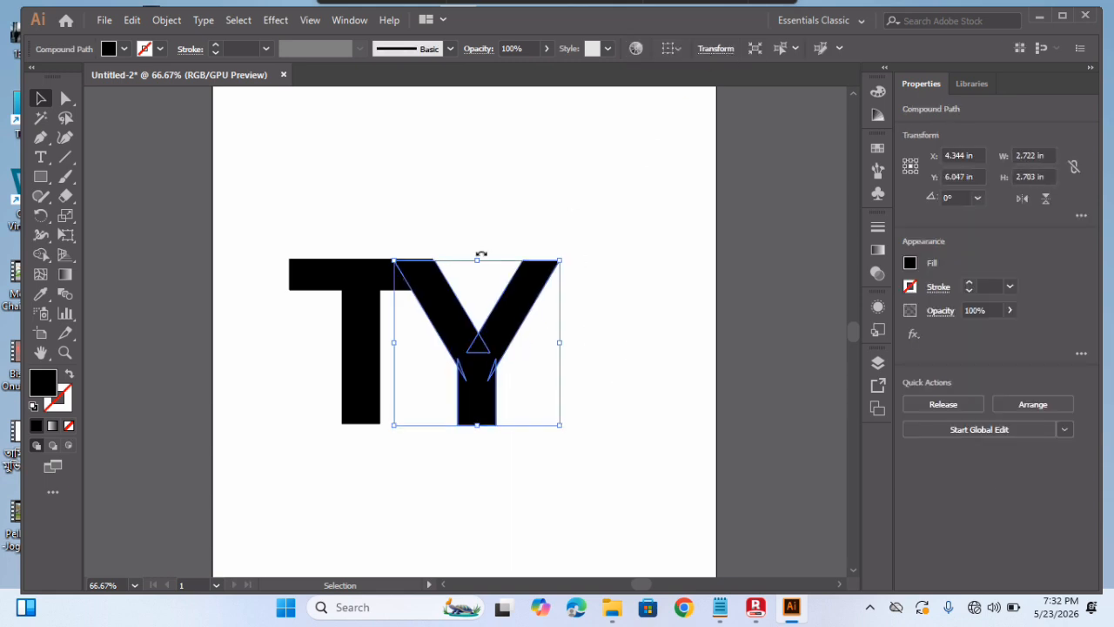
{"action": "left_click", "coordinate": [582, 210]}
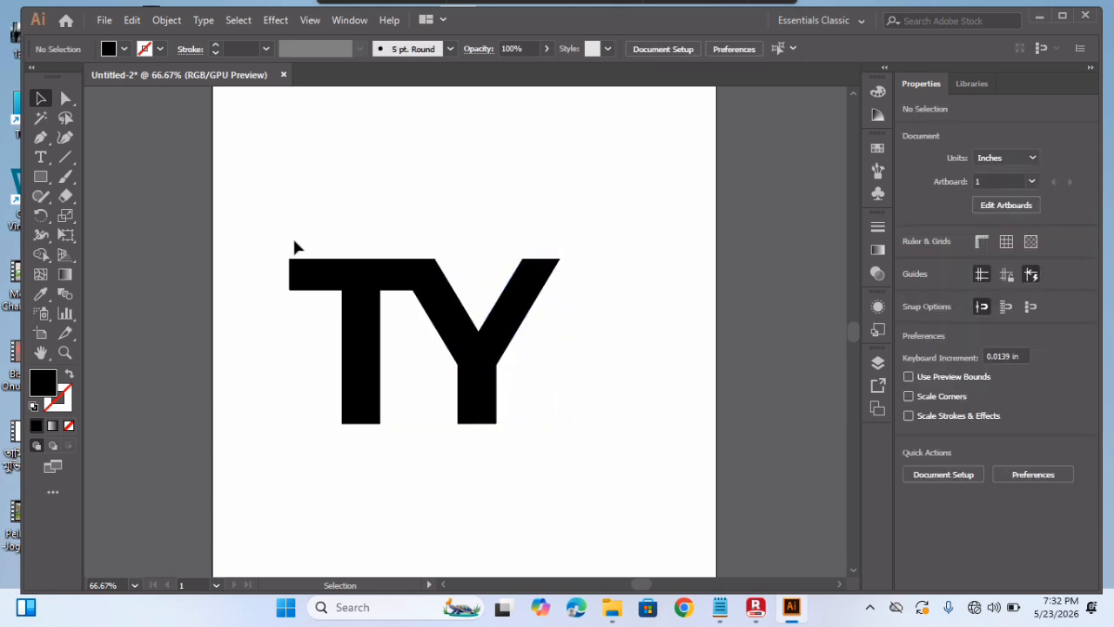
Round the Y's corners to a radius of 0.02 in with the Direct Selection tool
{"action": "left_click_drag", "start_coordinate": [293, 244], "coordinate": [566, 413]}
{"action": "left_click", "coordinate": [564, 407]}
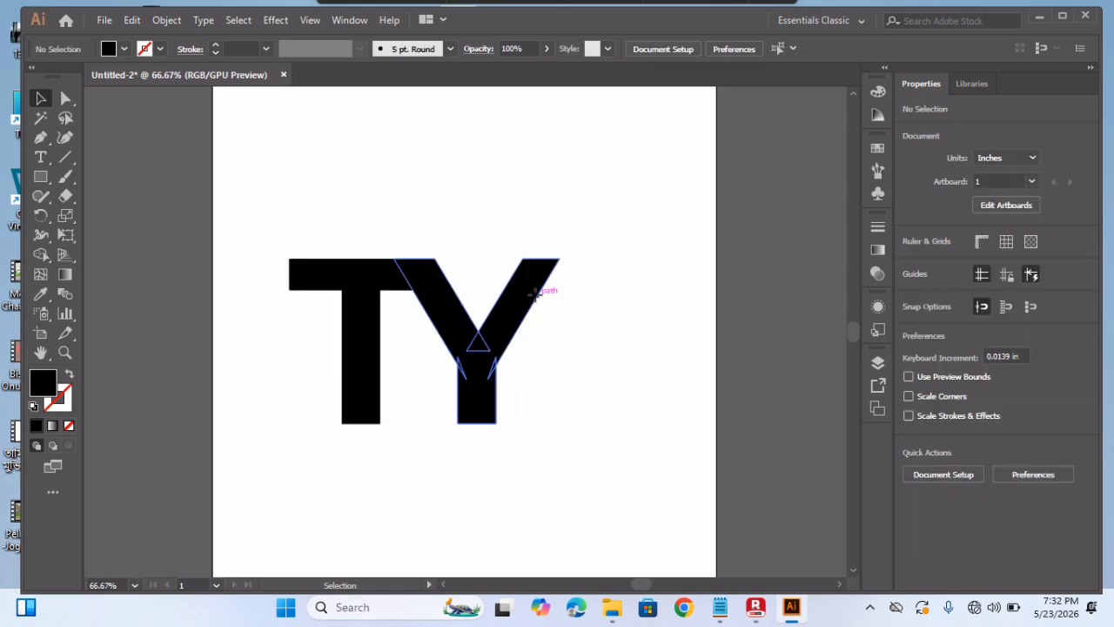
{"action": "left_click", "coordinate": [537, 298]}
{"action": "left_click", "coordinate": [66, 99]}
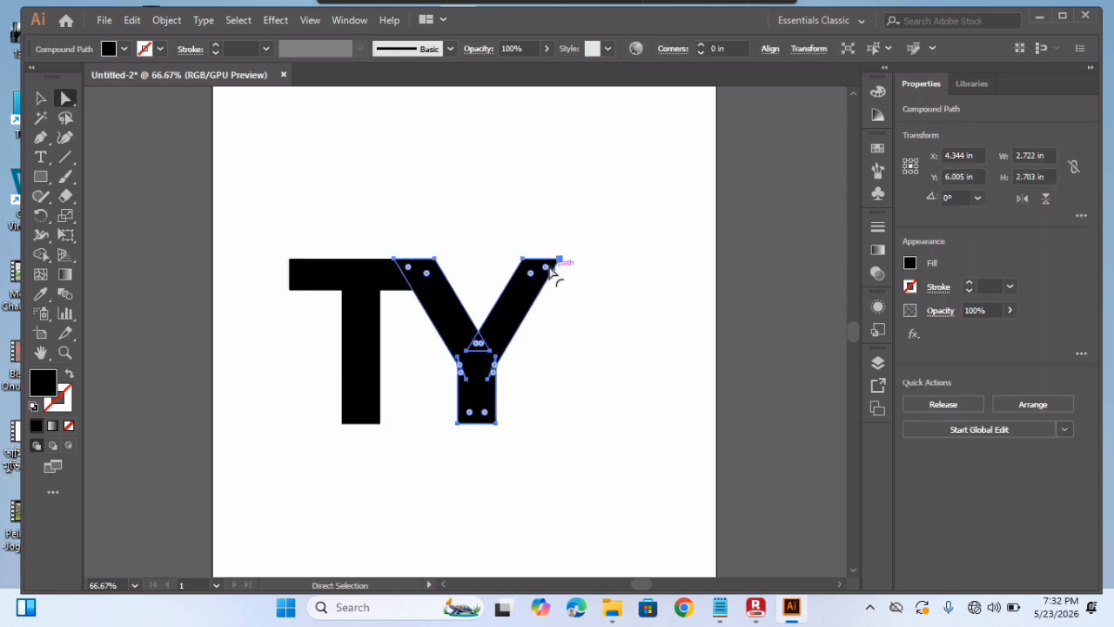
{"action": "left_click_drag", "start_coordinate": [546, 272], "coordinate": [535, 292]}
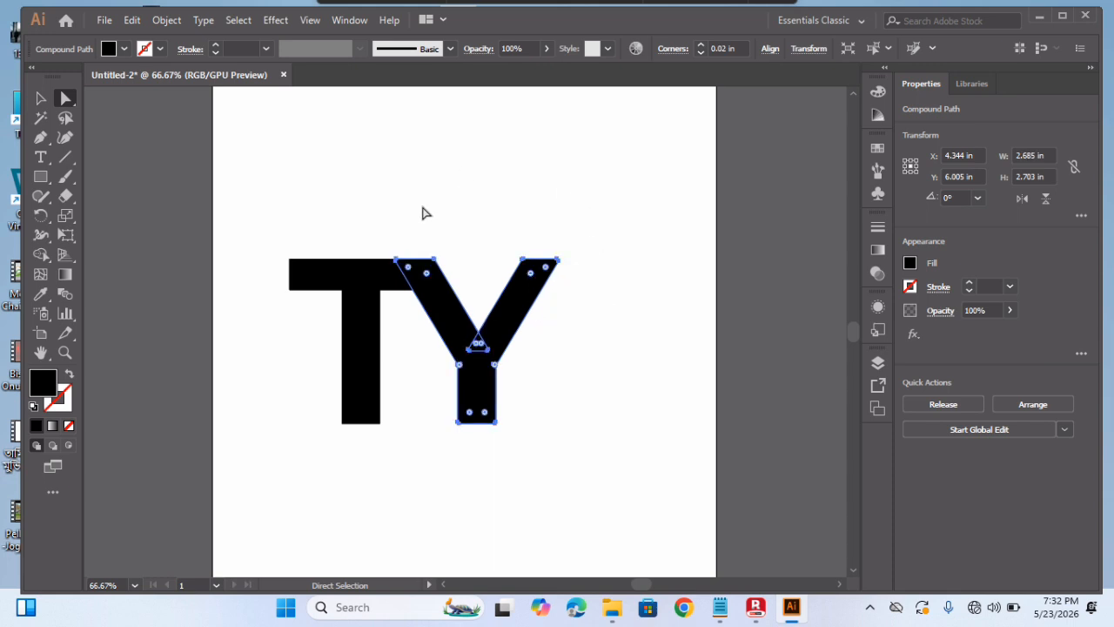
Raise the outer top anchor point of the Y's right arm about 0.28 in above the letter's top edge, and deselect the letter
{"action": "left_click", "coordinate": [558, 259]}
{"action": "key", "text": "Up"}
{"action": "key", "text": "Up"}
{"action": "key", "text": "Up"}
{"action": "key", "text": "Up"}
{"action": "key", "text": "Up"}
{"action": "key", "text": "Up"}
{"action": "key", "text": "Up"}
{"action": "key", "text": "Up"}
{"action": "key", "text": "Up"}
{"action": "key", "text": "Up"}
{"action": "key", "text": "Up"}
{"action": "key", "text": "Up"}
{"action": "key", "text": "Up"}
{"action": "key", "text": "Up"}
{"action": "key", "text": "Up"}
{"action": "key", "text": "Up"}
{"action": "key", "text": "Up"}
{"action": "key", "text": "Up"}
{"action": "key", "text": "Up"}
{"action": "key", "text": "Up"}
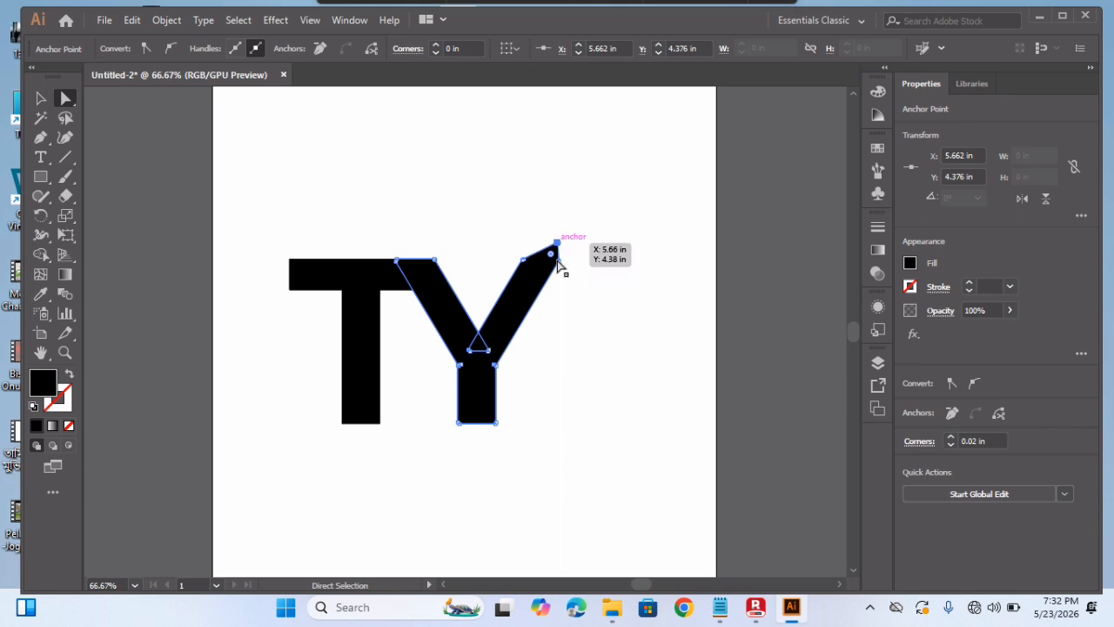
{"action": "left_click", "coordinate": [40, 99]}
{"action": "left_click", "coordinate": [474, 146]}
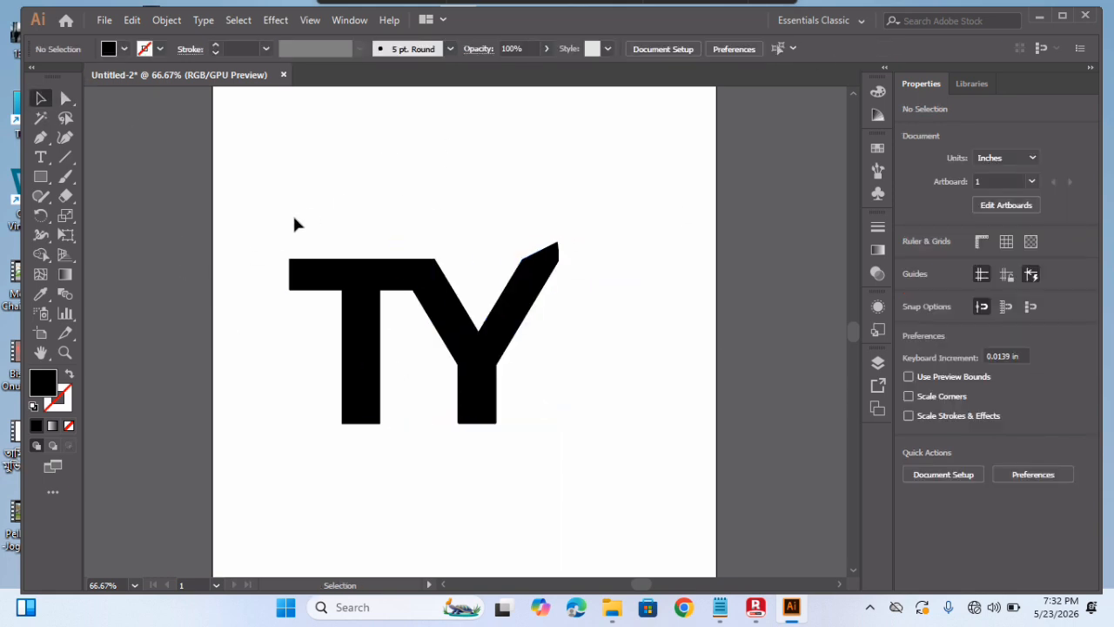
Show the rulers and place horizontal guides along the letters' top edge at 4.637 in and baseline at 7.357 in
{"action": "left_click_drag", "start_coordinate": [693, 394], "coordinate": [693, 395]}
{"action": "key", "text": "ctrl+r"}
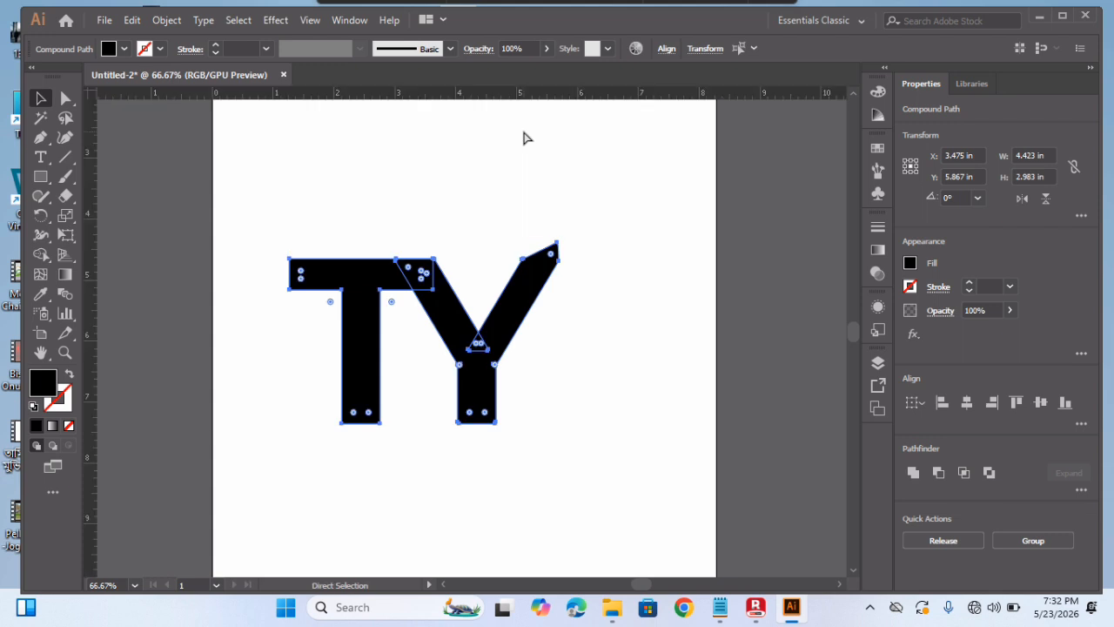
{"action": "left_click_drag", "start_coordinate": [501, 101], "coordinate": [523, 257]}
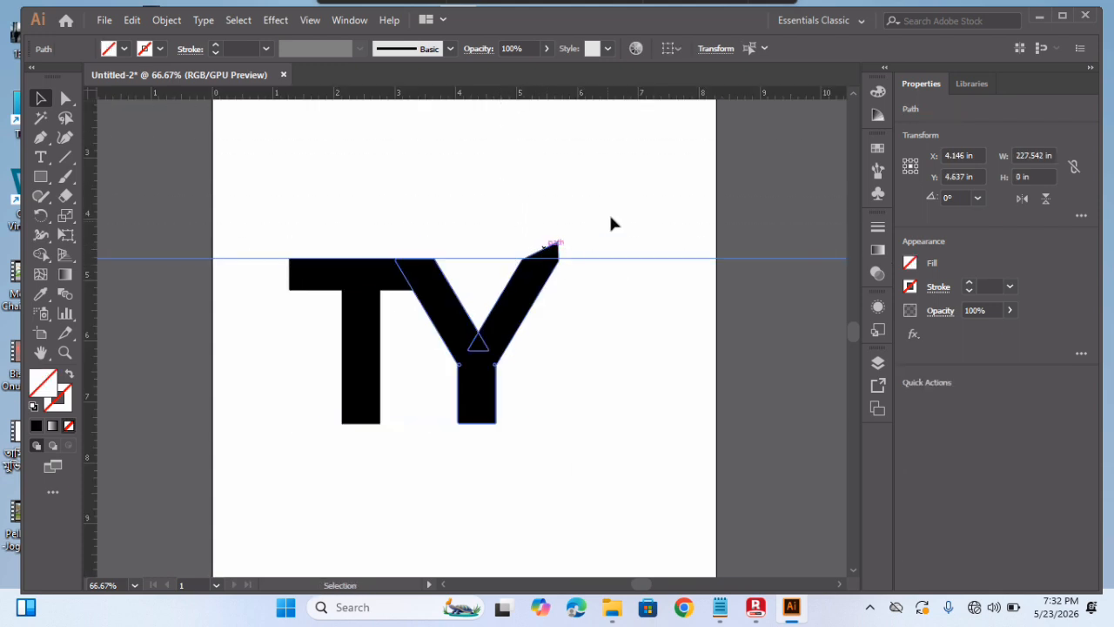
{"action": "left_click_drag", "start_coordinate": [473, 99], "coordinate": [486, 425]}
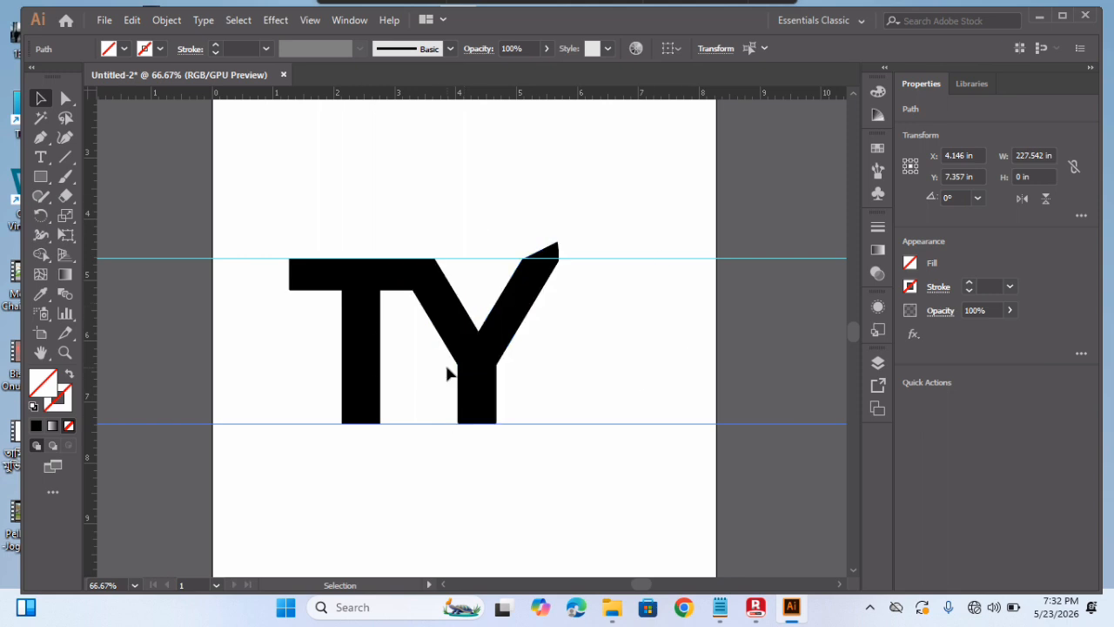
Switch to the Notepad course notes to highlight "Grid system" under Composition & Balance, and return to Illustrator
{"action": "left_click", "coordinate": [719, 606]}
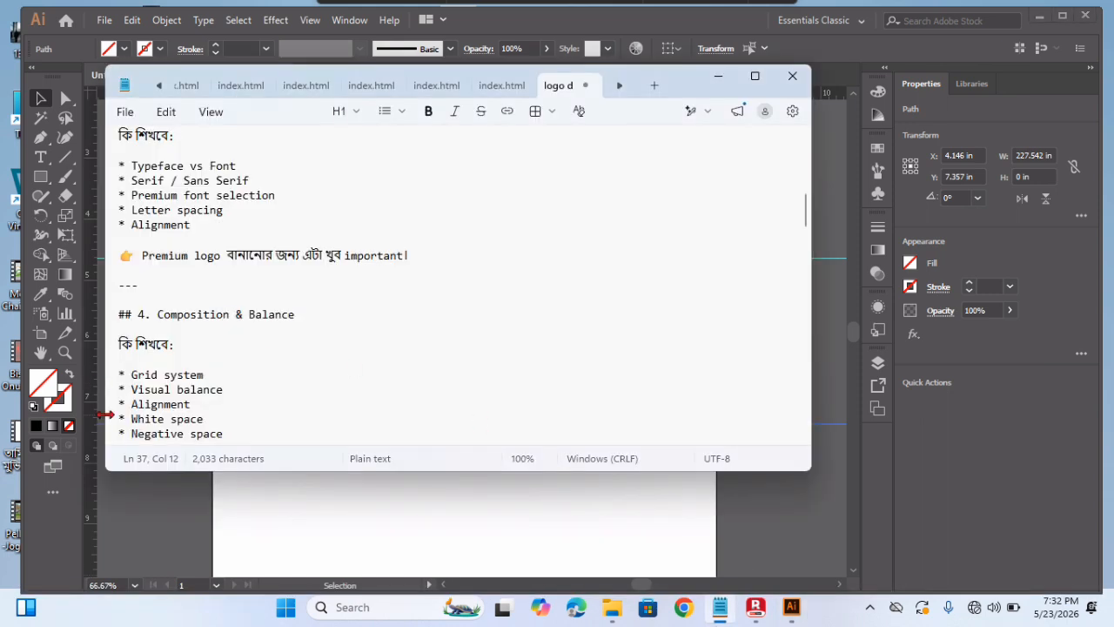
{"action": "left_click_drag", "start_coordinate": [203, 376], "coordinate": [132, 374]}
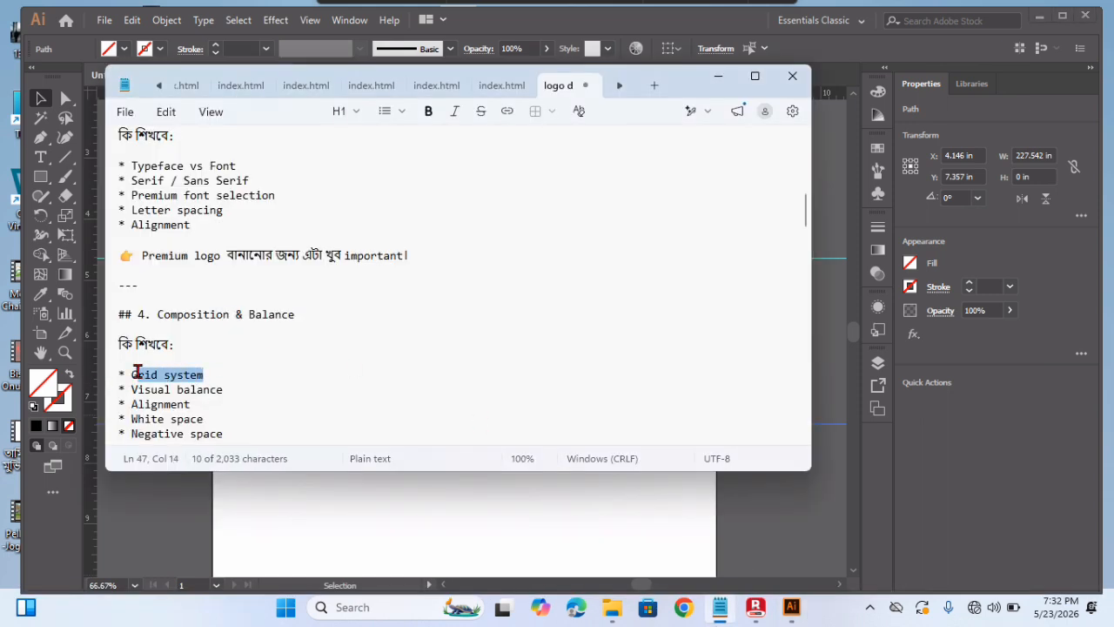
{"action": "left_click", "coordinate": [406, 530]}
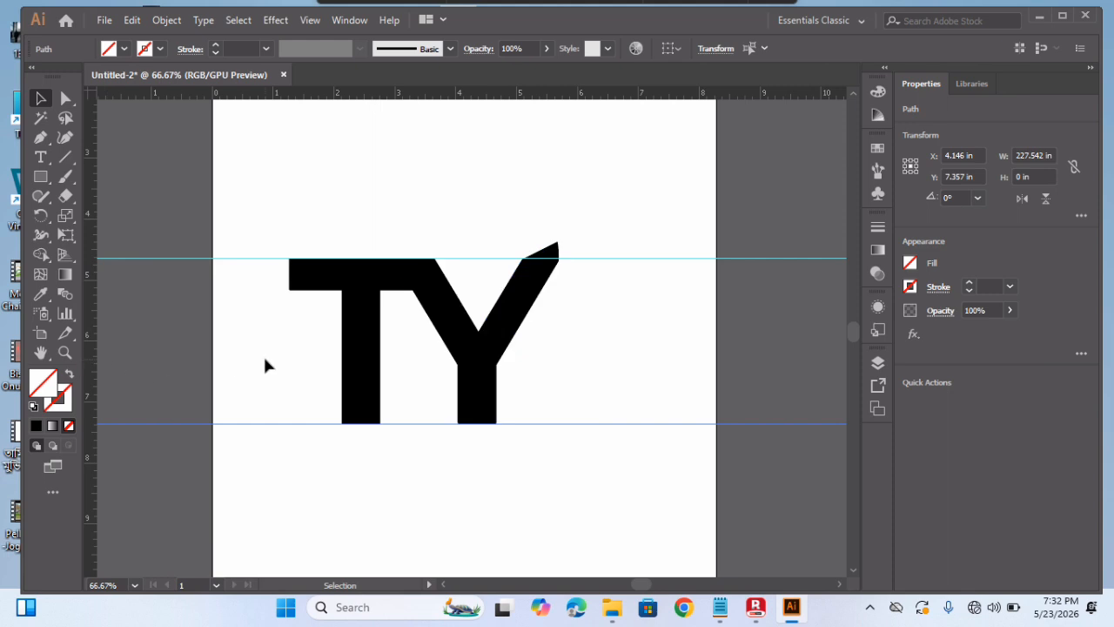
Draw a rectangle about 0.46 by 0.63 in above the T and fill it with the T's black using the Eyedropper
{"action": "left_click", "coordinate": [40, 177]}
{"action": "left_click_drag", "start_coordinate": [267, 128], "coordinate": [303, 209]}
{"action": "left_click", "coordinate": [40, 293]}
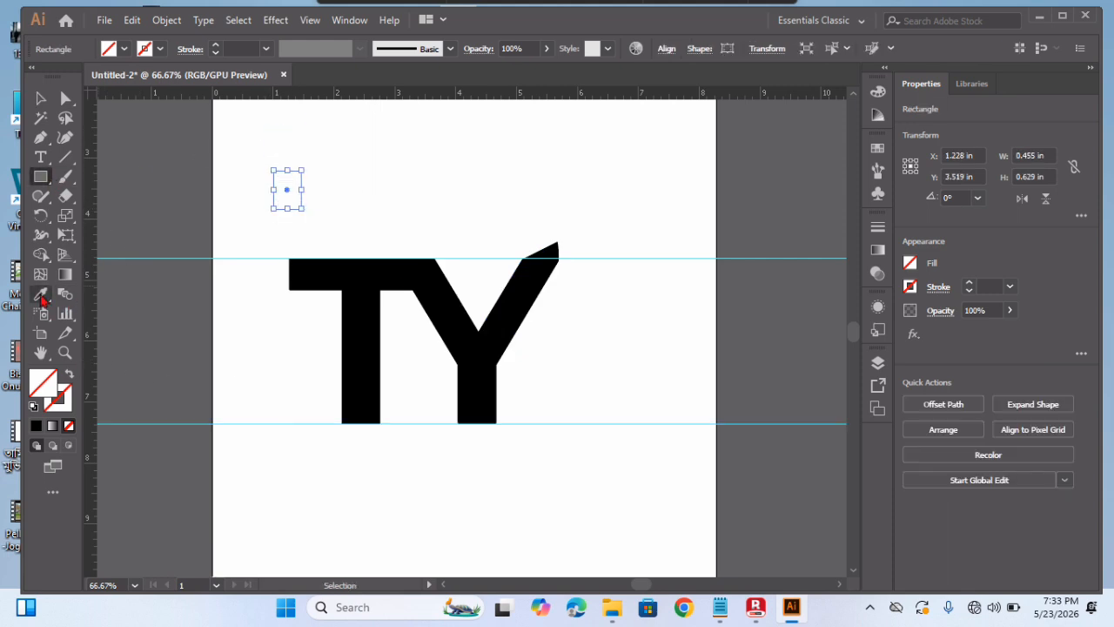
{"action": "left_click", "coordinate": [383, 335]}
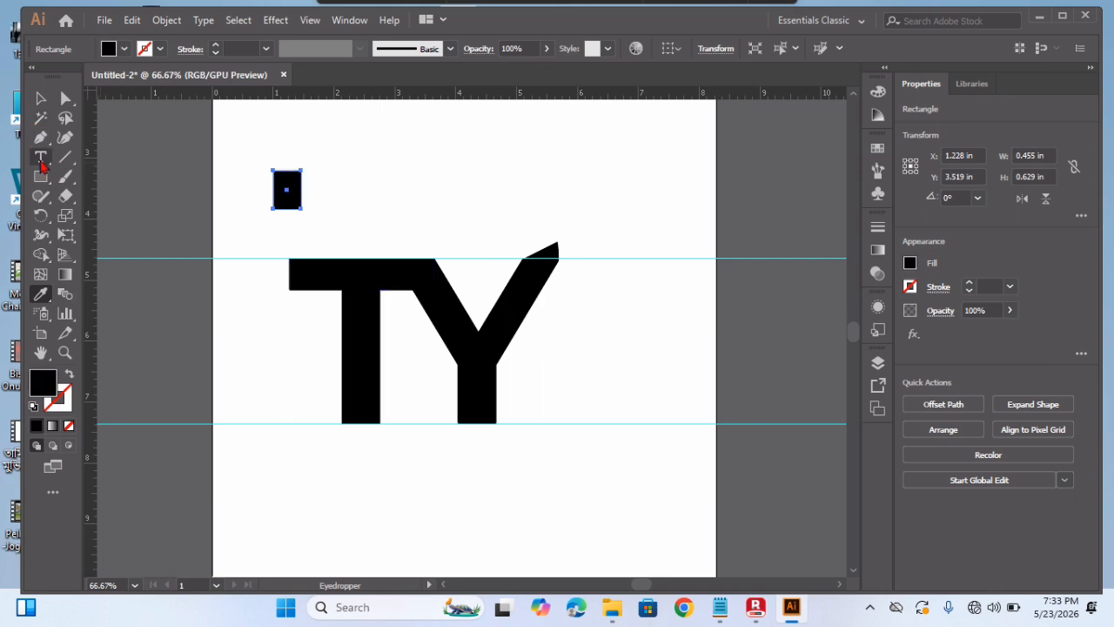
Draw narrow upright black rectangles of different heights above the T, the tallest about 0.25 by 0.91 in, and deselect
{"action": "left_click", "coordinate": [45, 182]}
{"action": "left_click_drag", "start_coordinate": [288, 118], "coordinate": [298, 151]}
{"action": "left_click_drag", "start_coordinate": [339, 116], "coordinate": [325, 189]}
{"action": "left_click", "coordinate": [50, 99]}
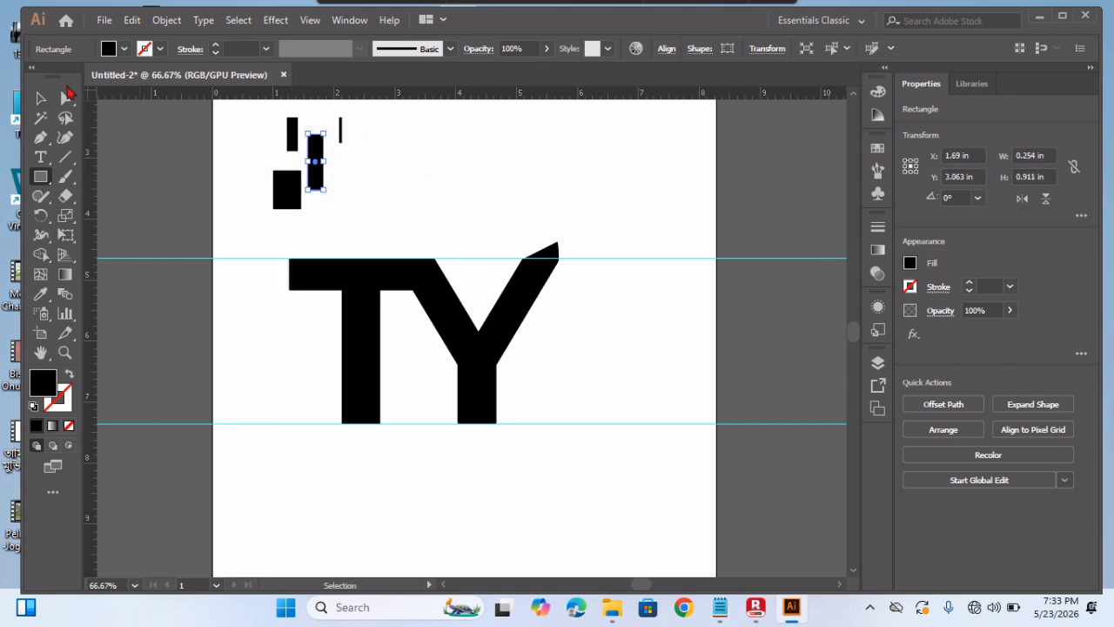
{"action": "left_click", "coordinate": [377, 154]}
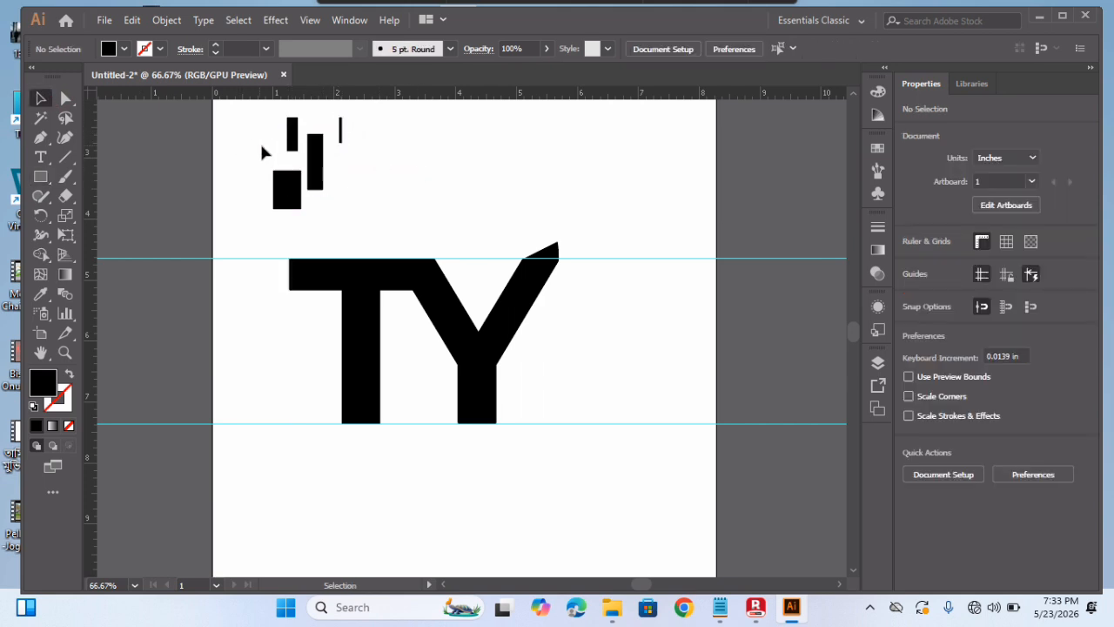
Select the three narrow black rectangles above the T and align them by their vertical centers
{"action": "left_click_drag", "start_coordinate": [246, 133], "coordinate": [357, 210]}
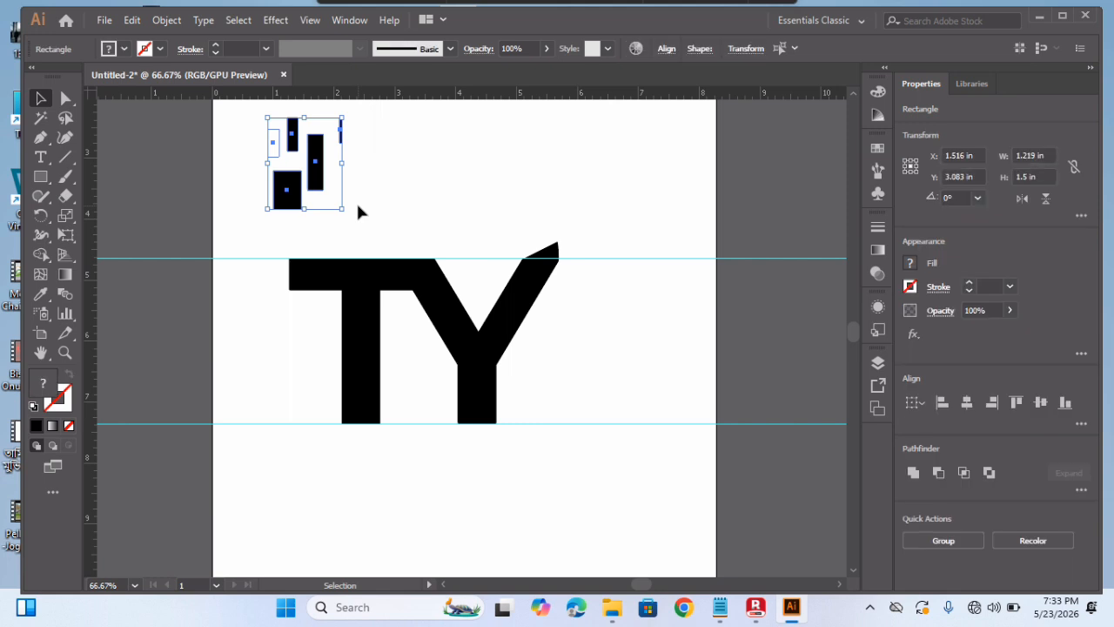
{"action": "left_click", "coordinate": [395, 168]}
{"action": "left_click_drag", "start_coordinate": [266, 132], "coordinate": [294, 148]}
{"action": "left_click", "coordinate": [365, 150]}
{"action": "left_click", "coordinate": [664, 49]}
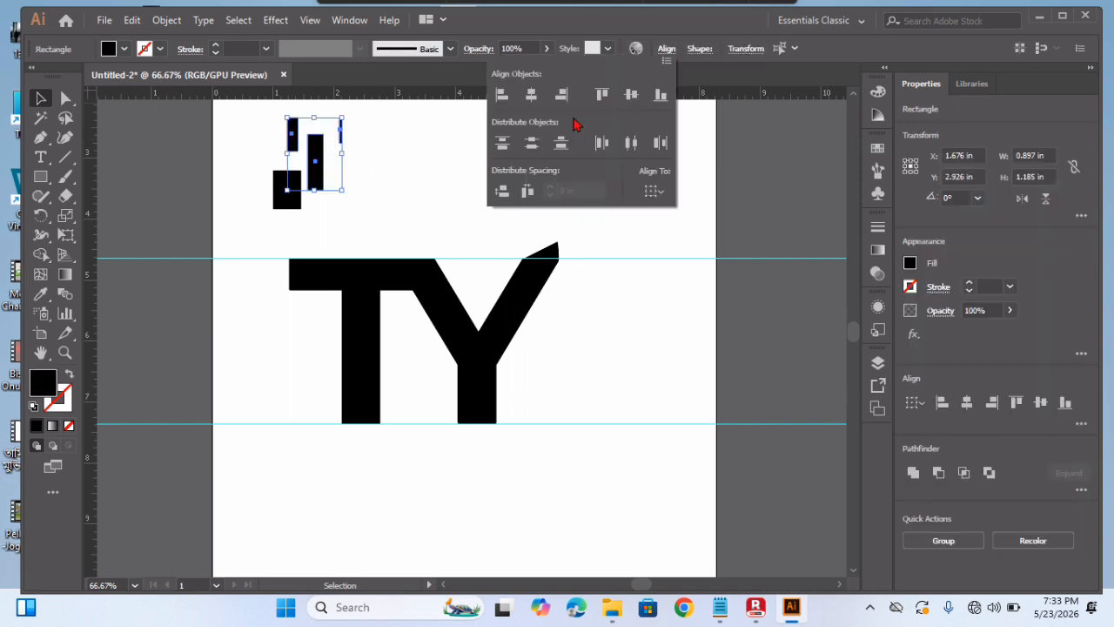
{"action": "left_click", "coordinate": [632, 95]}
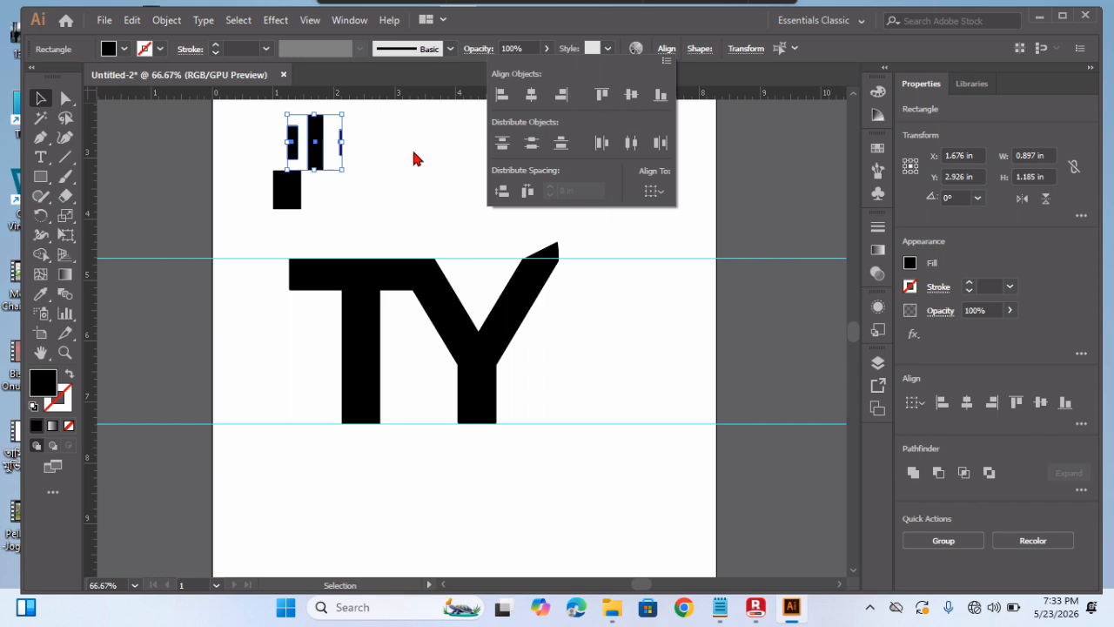
{"action": "left_click", "coordinate": [447, 149]}
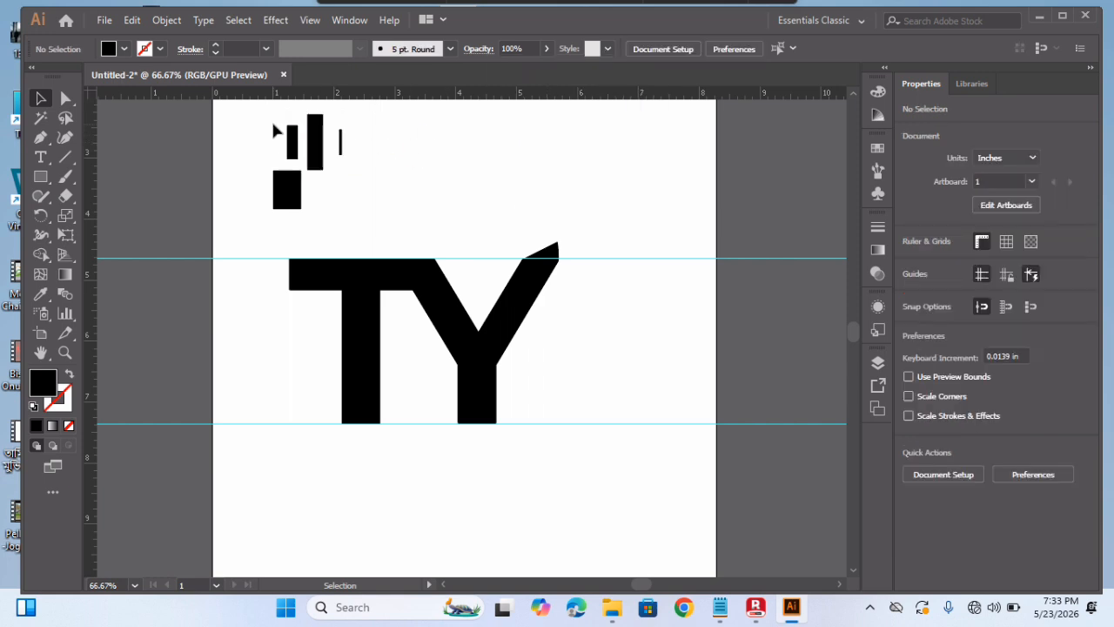
{"action": "left_click_drag", "start_coordinate": [274, 124], "coordinate": [396, 154]}
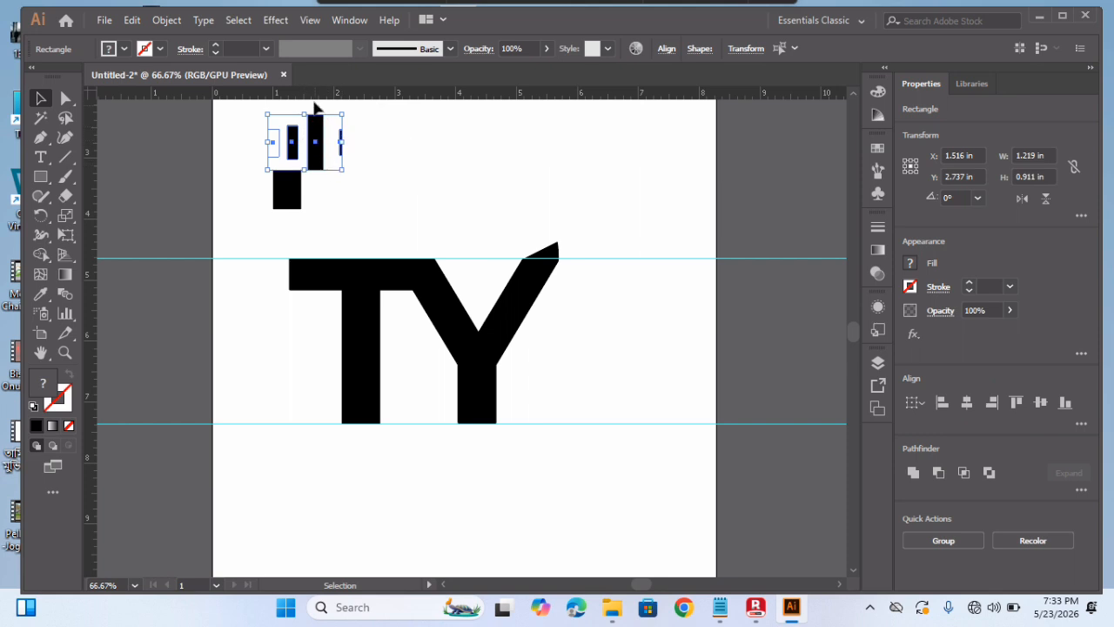
{"action": "left_click", "coordinate": [390, 158]}
{"action": "left_click_drag", "start_coordinate": [254, 127], "coordinate": [367, 148]}
{"action": "left_click", "coordinate": [405, 158]}
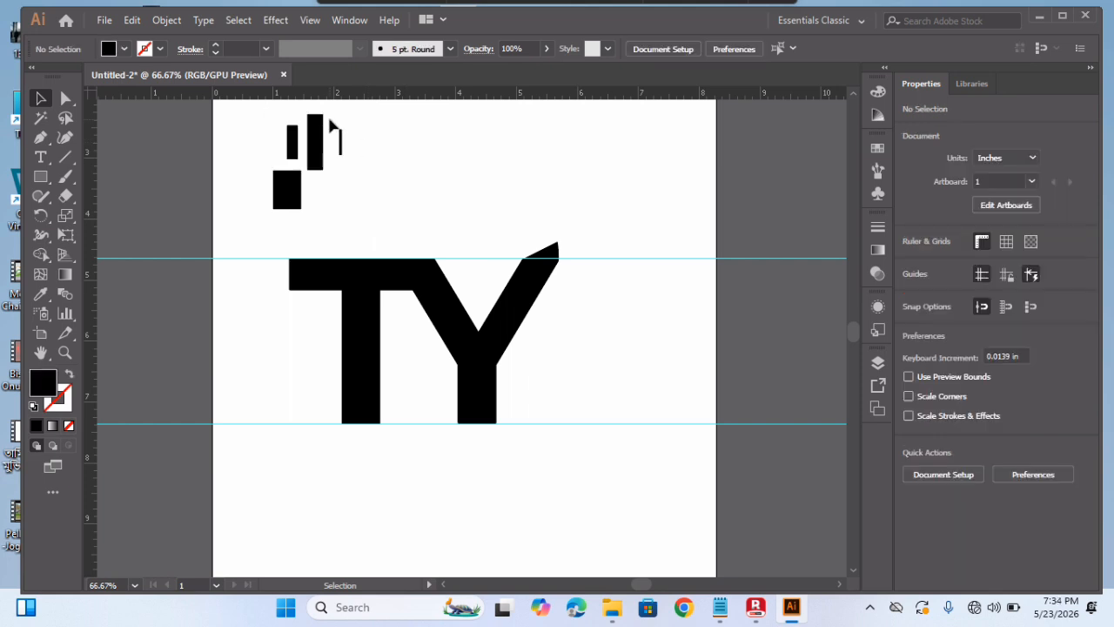
Move the row of narrow rectangles above the Y, duplicate the row directly below it, and select both rows
{"action": "left_click_drag", "start_coordinate": [274, 136], "coordinate": [391, 148]}
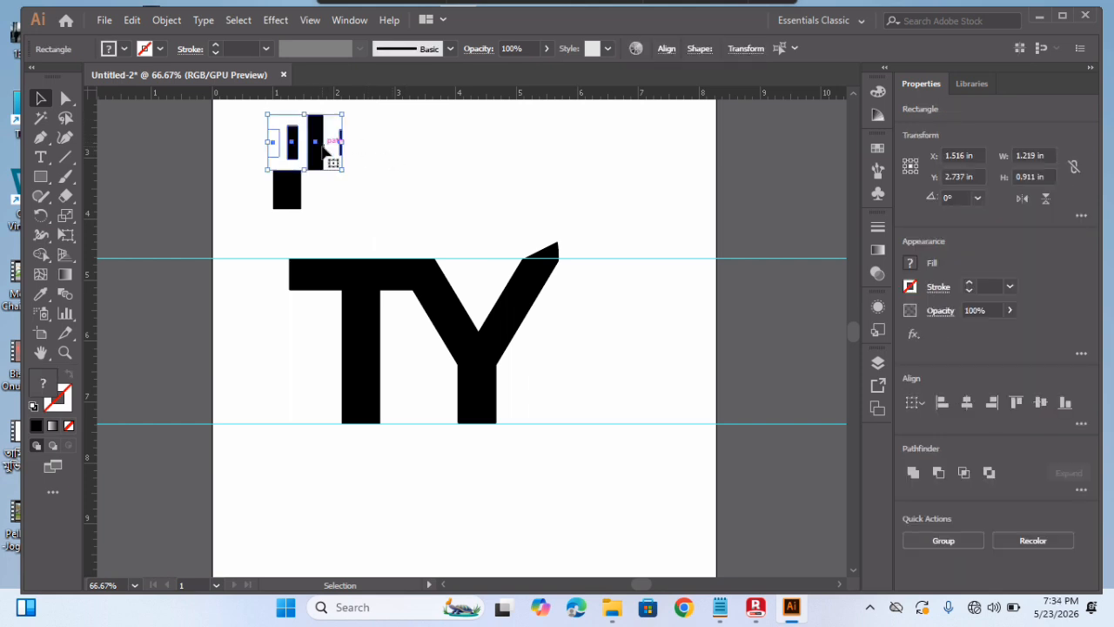
{"action": "left_click_drag", "start_coordinate": [324, 150], "coordinate": [447, 125]}
{"action": "left_click", "coordinate": [518, 195]}
{"action": "left_click_drag", "start_coordinate": [510, 223], "coordinate": [405, 124]}
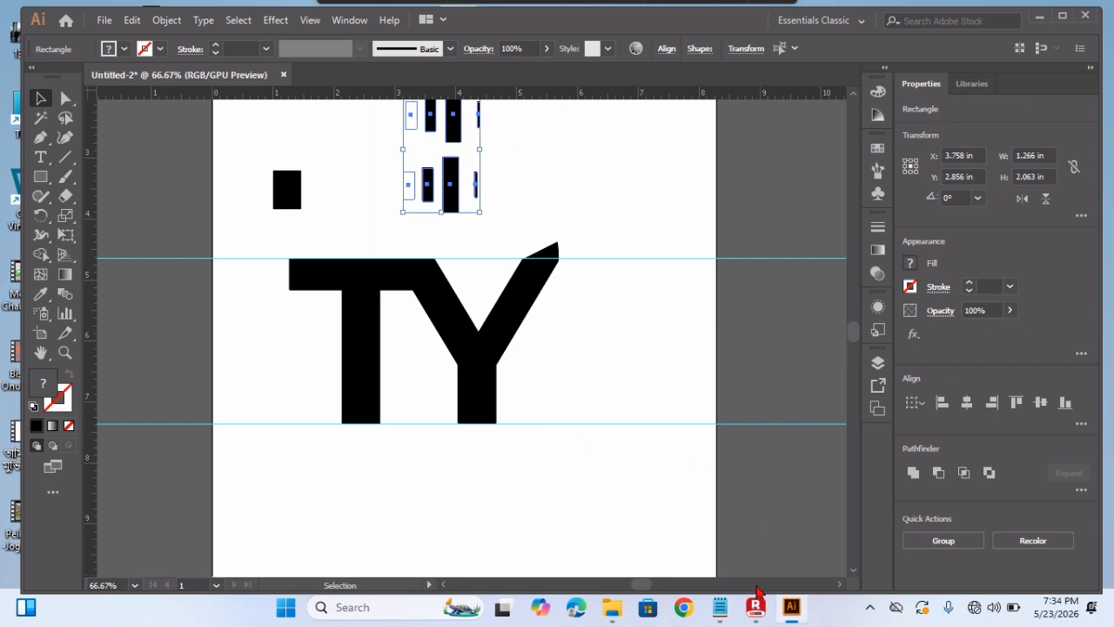
Switch to the Notepad course notes and highlight "Visual balance", "Alignment" and "White space" under Composition & Balance one after another
{"action": "left_click", "coordinate": [720, 607]}
{"action": "left_click_drag", "start_coordinate": [239, 392], "coordinate": [119, 398]}
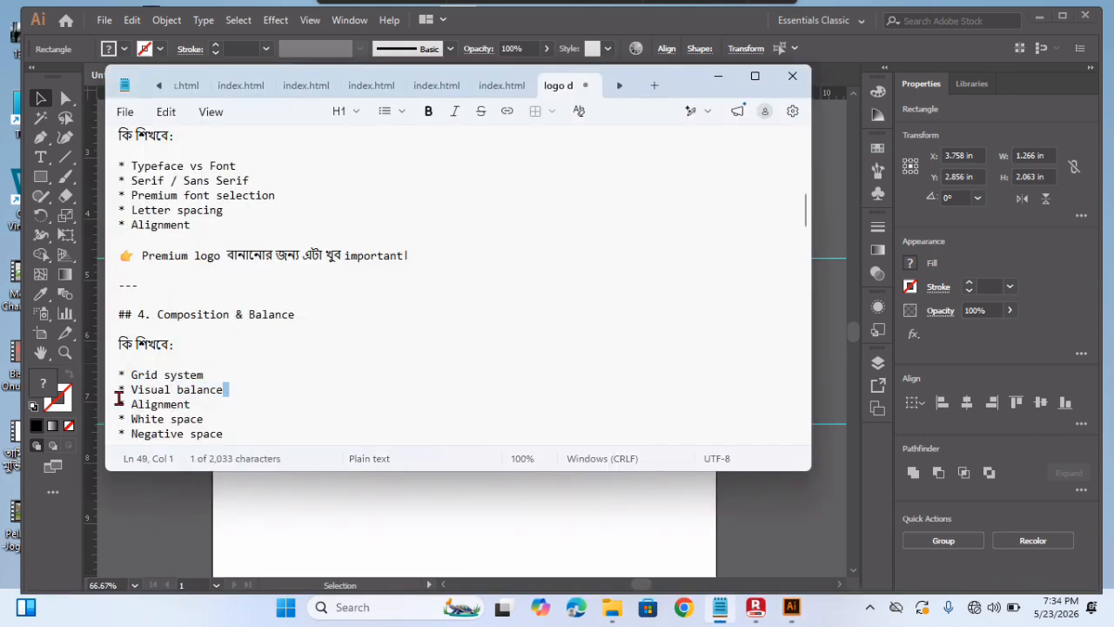
{"action": "left_click_drag", "start_coordinate": [202, 404], "coordinate": [119, 409]}
{"action": "left_click_drag", "start_coordinate": [204, 419], "coordinate": [133, 418]}
{"action": "left_click", "coordinate": [247, 417]}
Highlight "White space" and "Negative space" under Composition & Balance, clear the highlight, and return to Illustrator
{"action": "left_click_drag", "start_coordinate": [803, 225], "coordinate": [811, 244]}
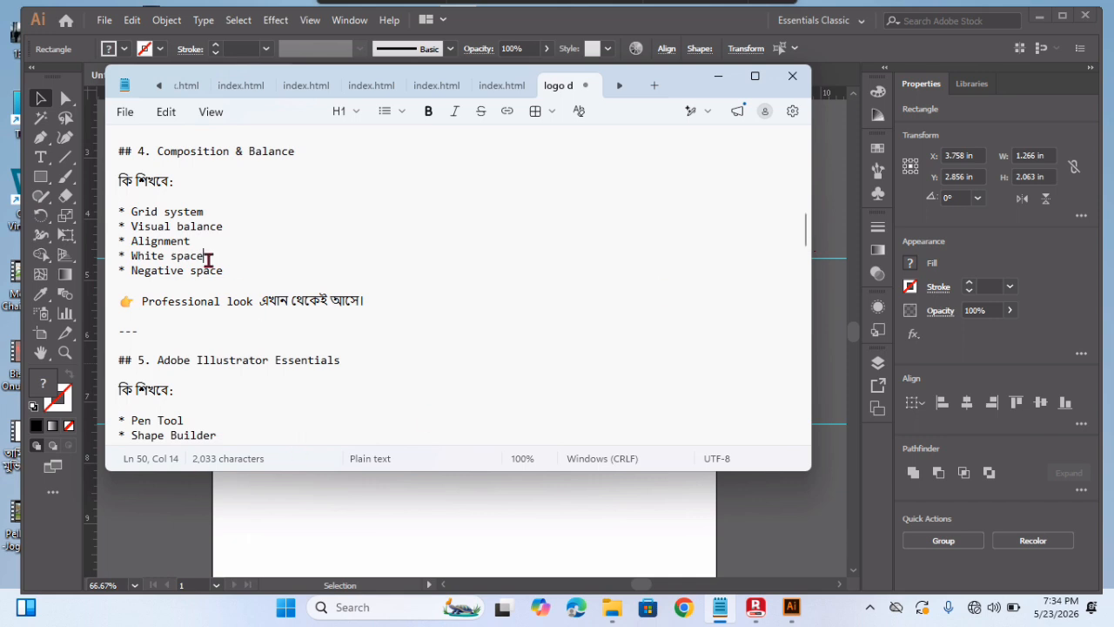
{"action": "left_click_drag", "start_coordinate": [209, 258], "coordinate": [132, 258]}
{"action": "left_click_drag", "start_coordinate": [234, 266], "coordinate": [163, 261]}
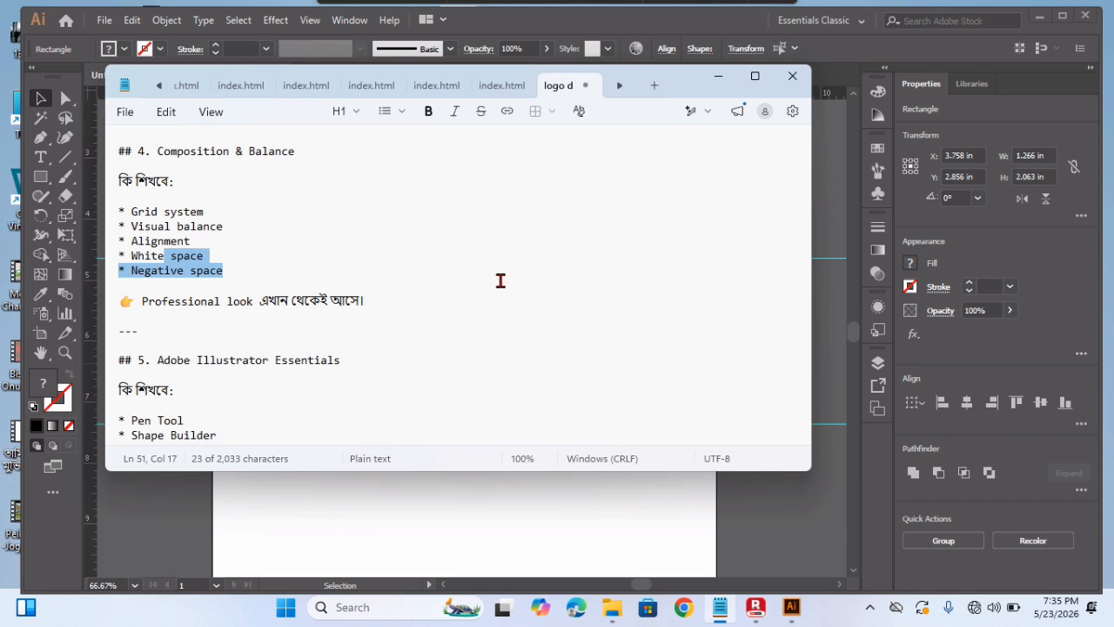
{"action": "left_click", "coordinate": [251, 265]}
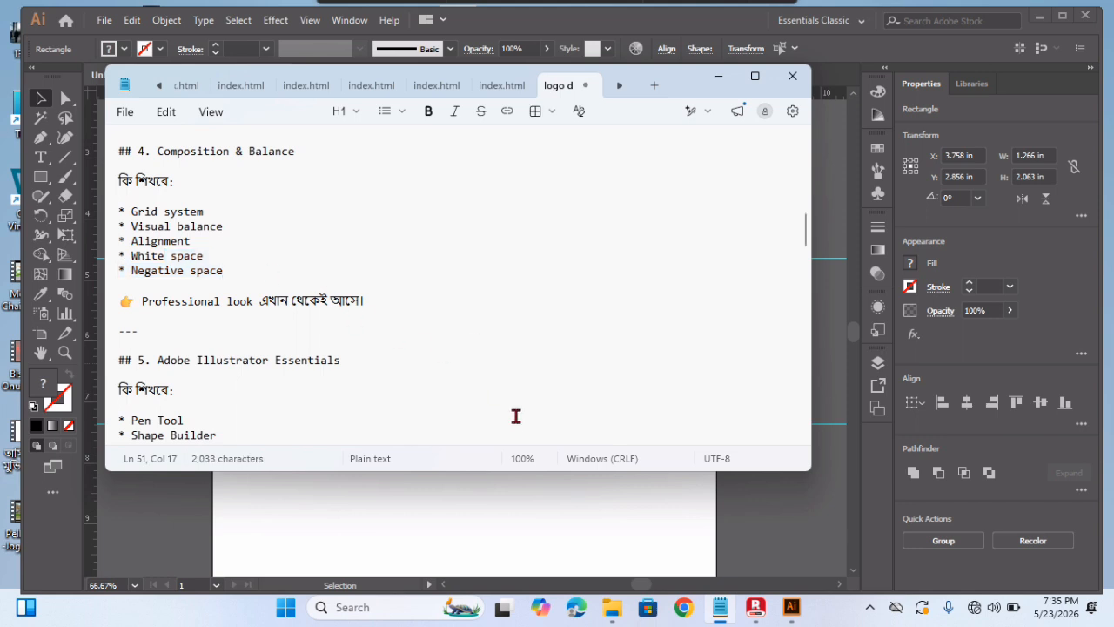
{"action": "left_click", "coordinate": [507, 530]}
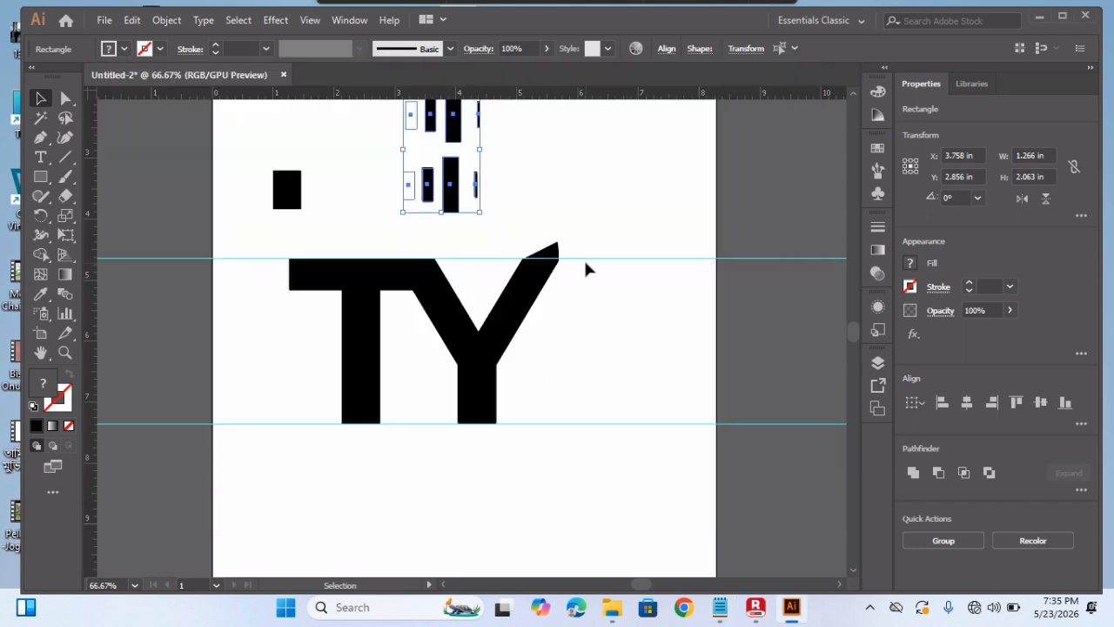